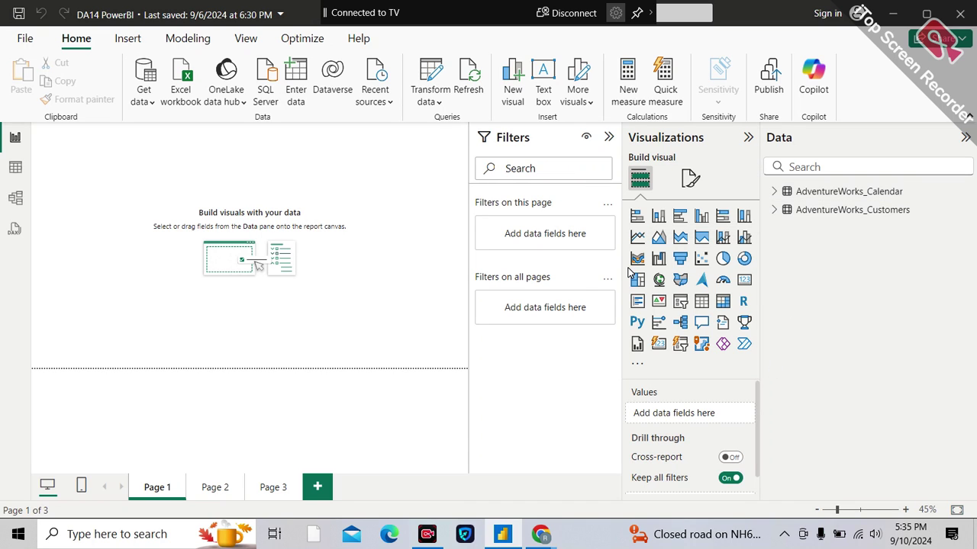
# Connect to AdventureWorks_Product_Categories.csv as a Text/CSV data source
pyautogui.click(149, 108)
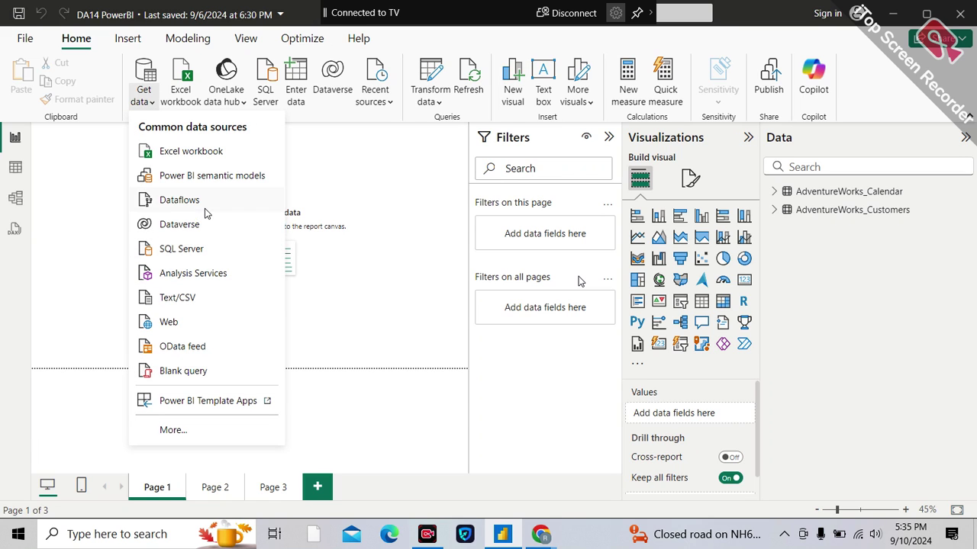
pyautogui.click(171, 299)
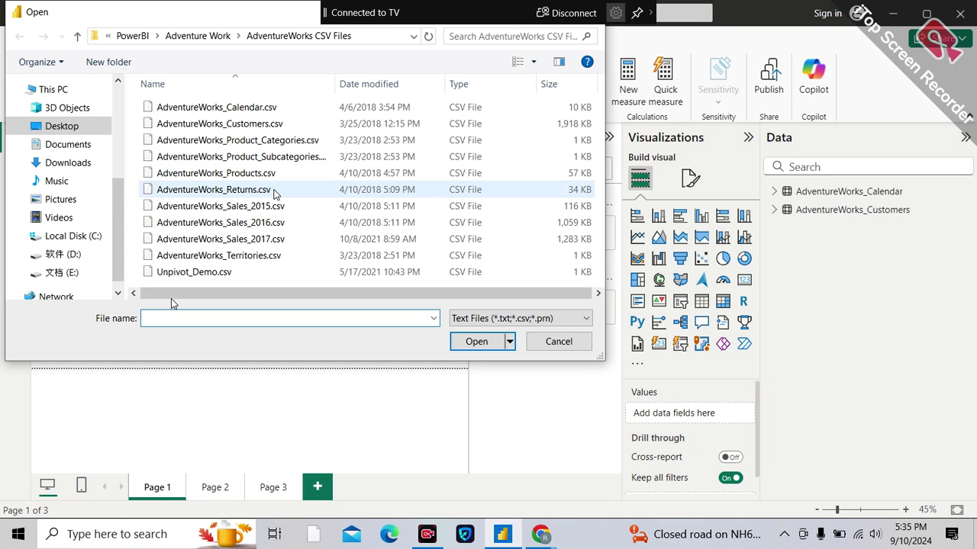
pyautogui.click(294, 148)
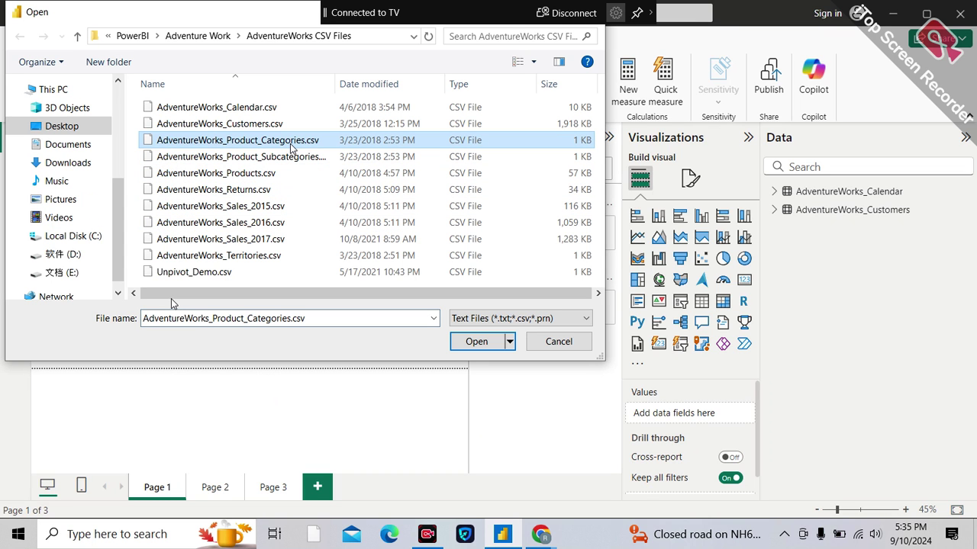
pyautogui.click(492, 343)
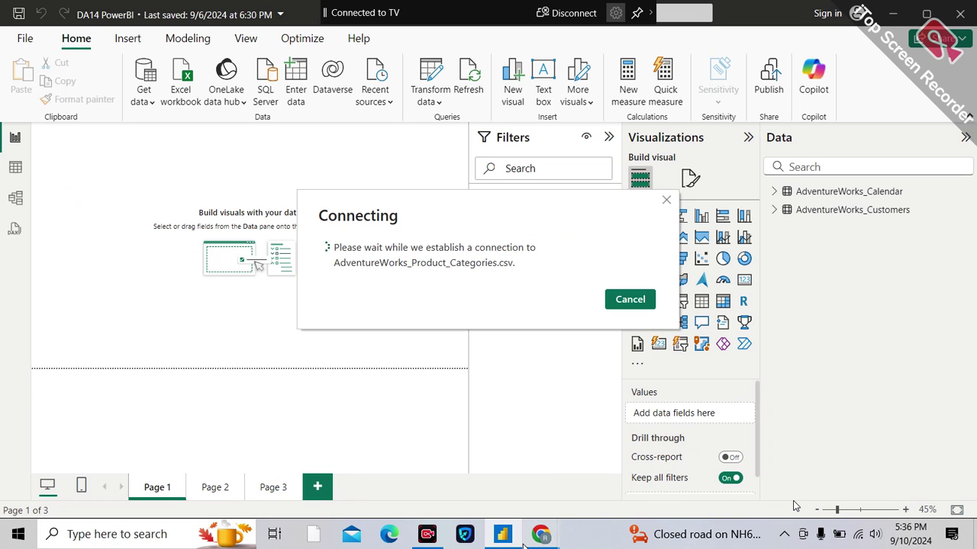
# Switch to the Google Meet call in Chrome and admit everyone waiting to join
pyautogui.moveTo(525, 543)
pyautogui.click(458, 467)
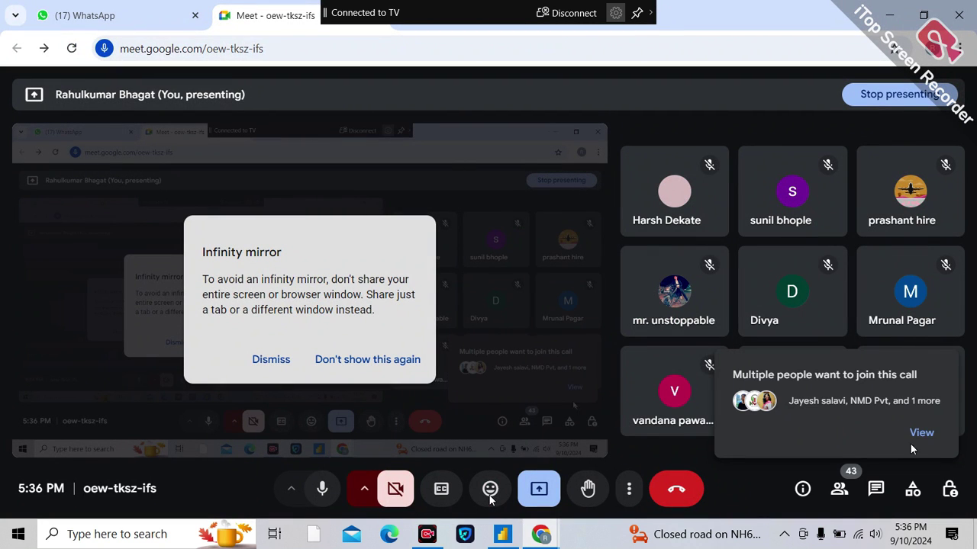
pyautogui.click(920, 431)
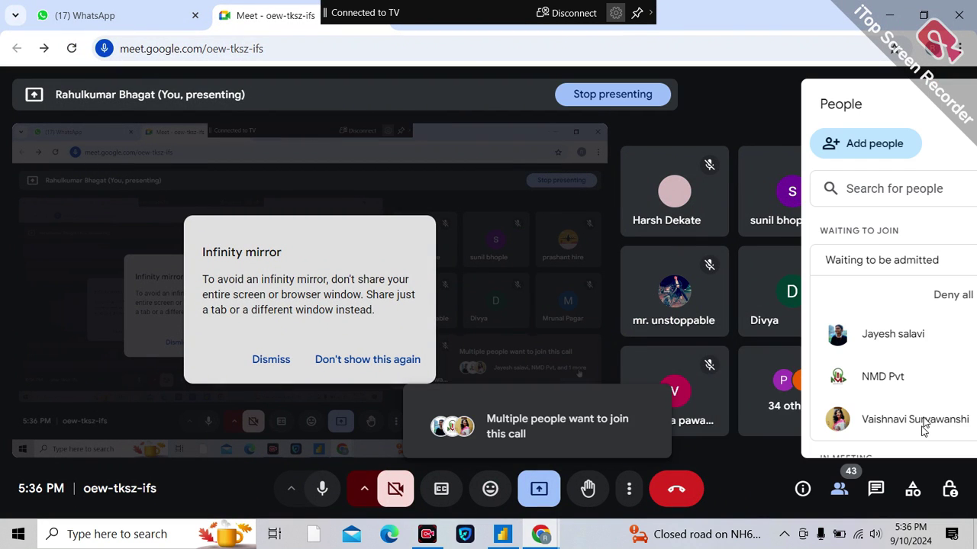
pyautogui.click(908, 295)
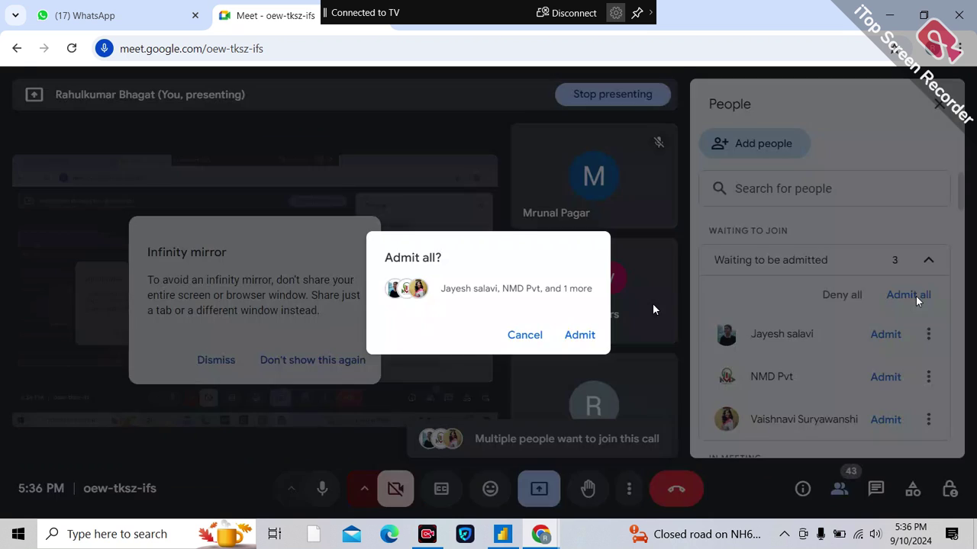
pyautogui.click(580, 338)
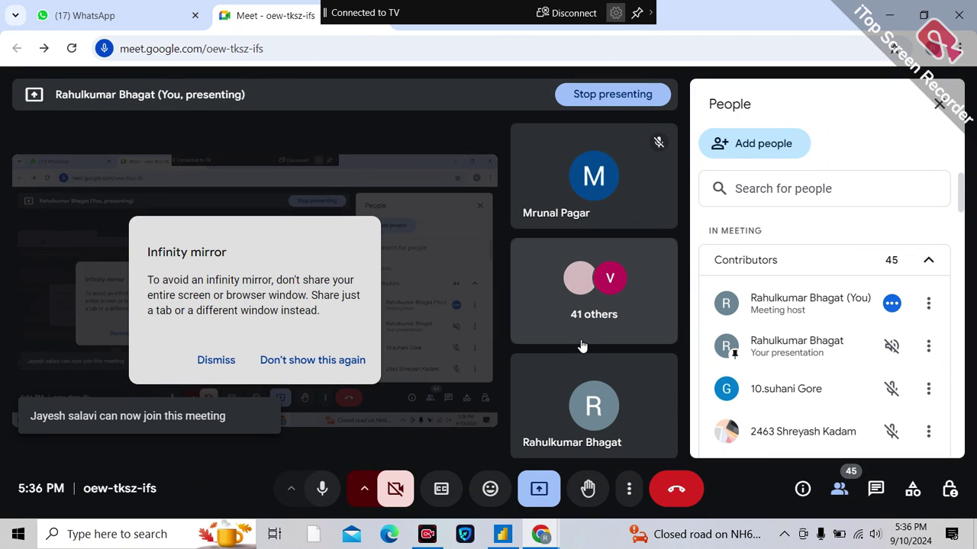
# Switch back to Power BI Desktop and load the AdventureWorks_Product_Categories table into the report
pyautogui.moveTo(492, 538)
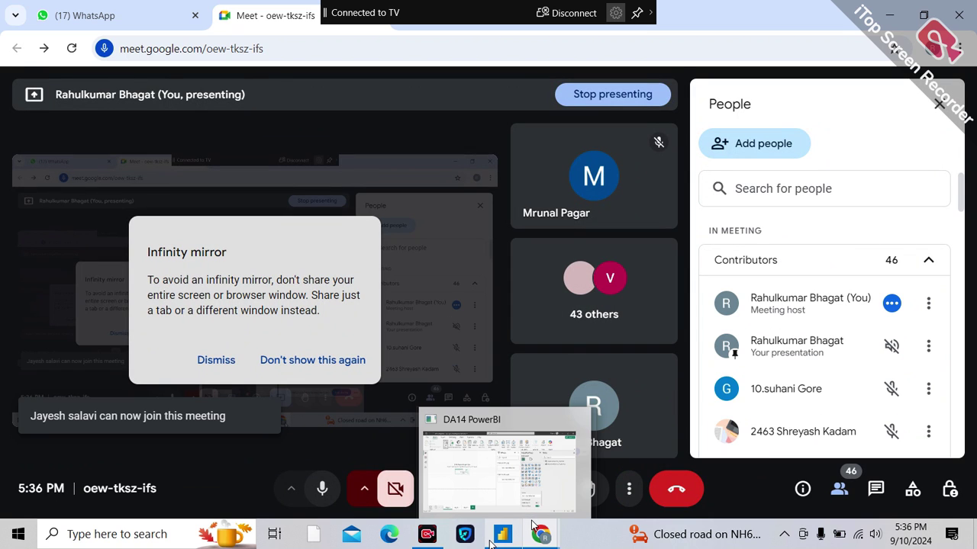
pyautogui.click(491, 488)
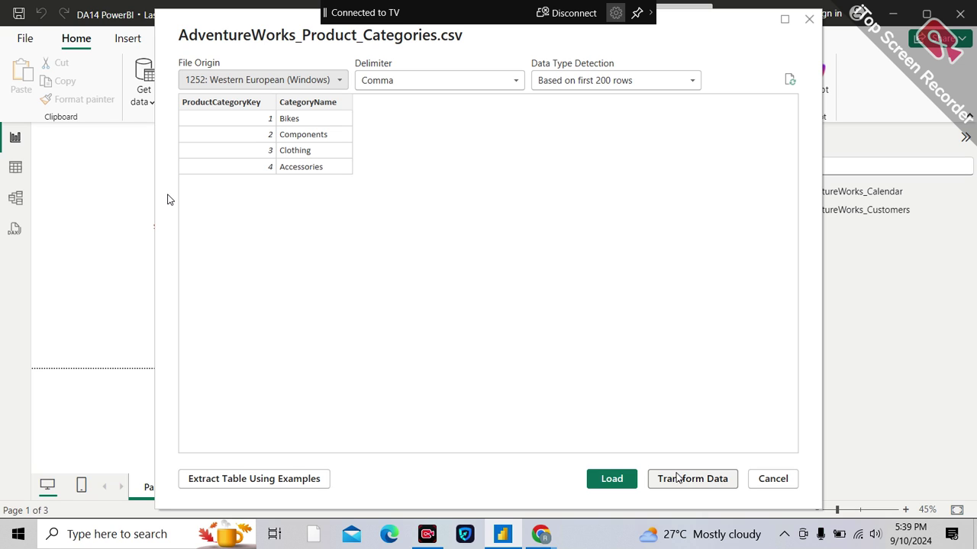
pyautogui.click(612, 479)
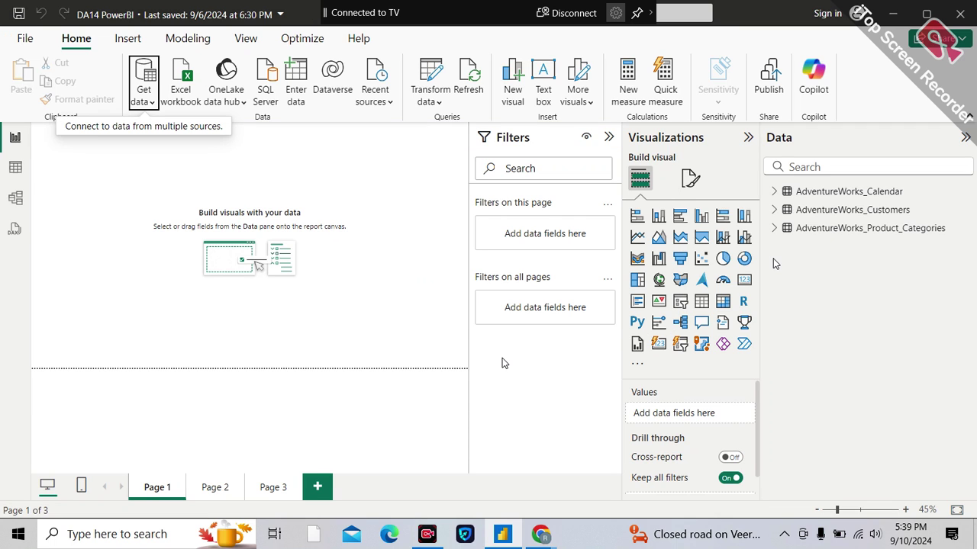
# Import AdventureWorks_Product_Subcategories.csv as a Text/CSV source and load it into the report
pyautogui.click(151, 104)
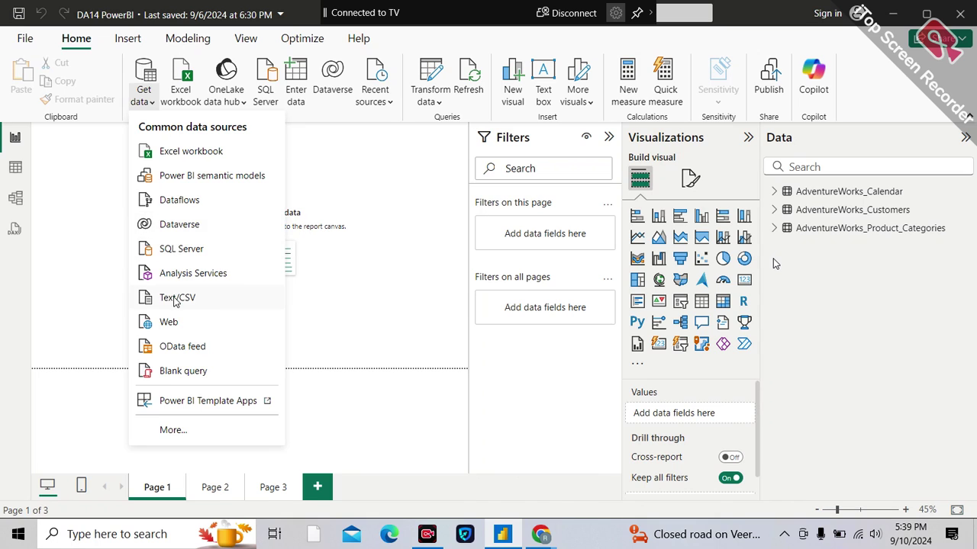
pyautogui.click(175, 301)
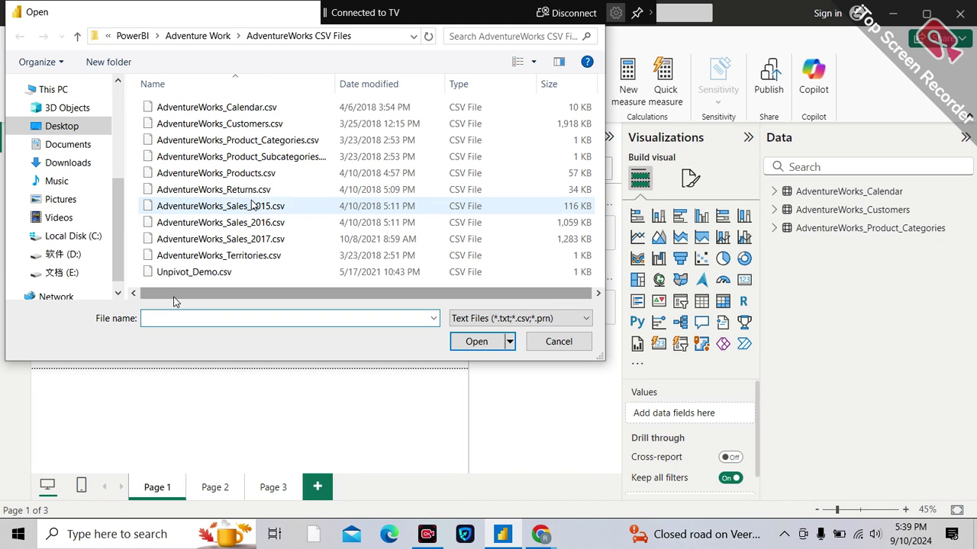
pyautogui.click(250, 174)
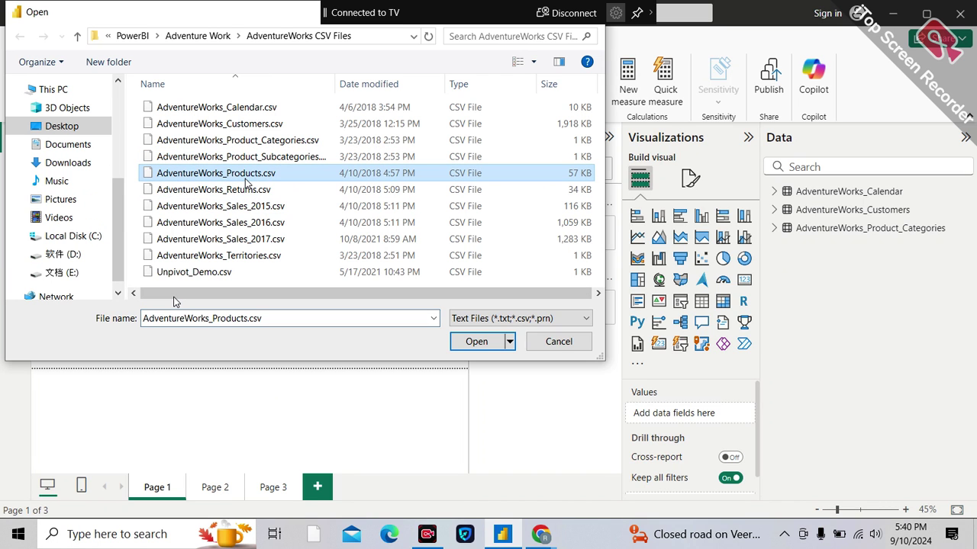
pyautogui.click(260, 158)
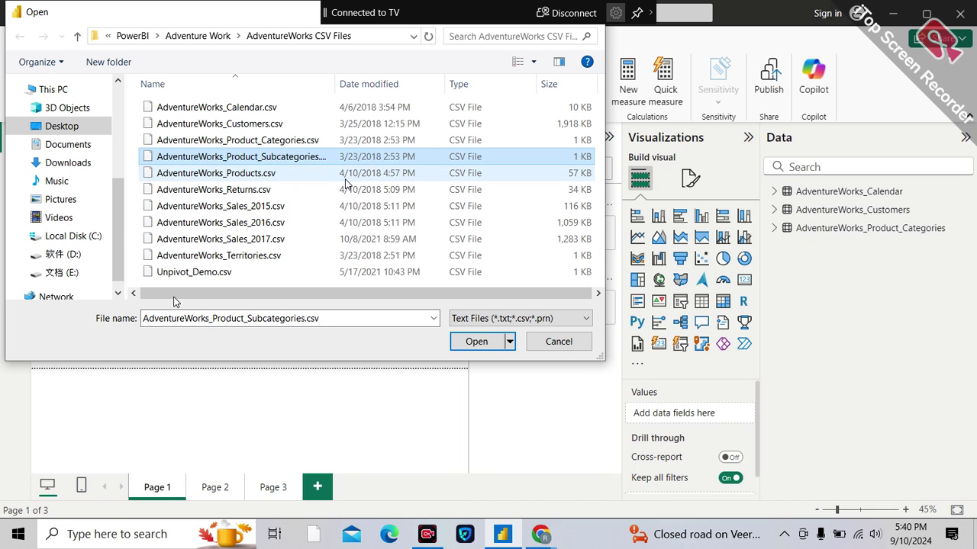
pyautogui.click(469, 343)
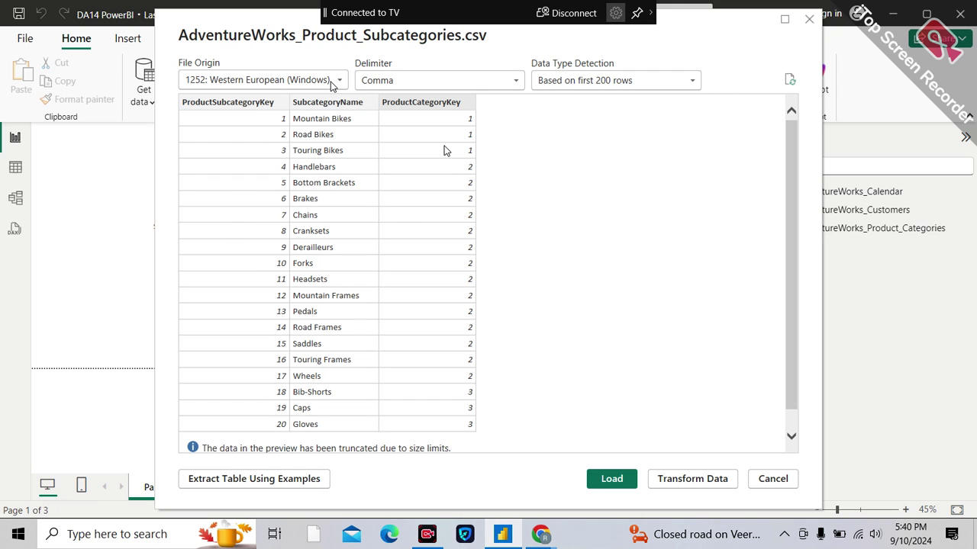
pyautogui.click(606, 485)
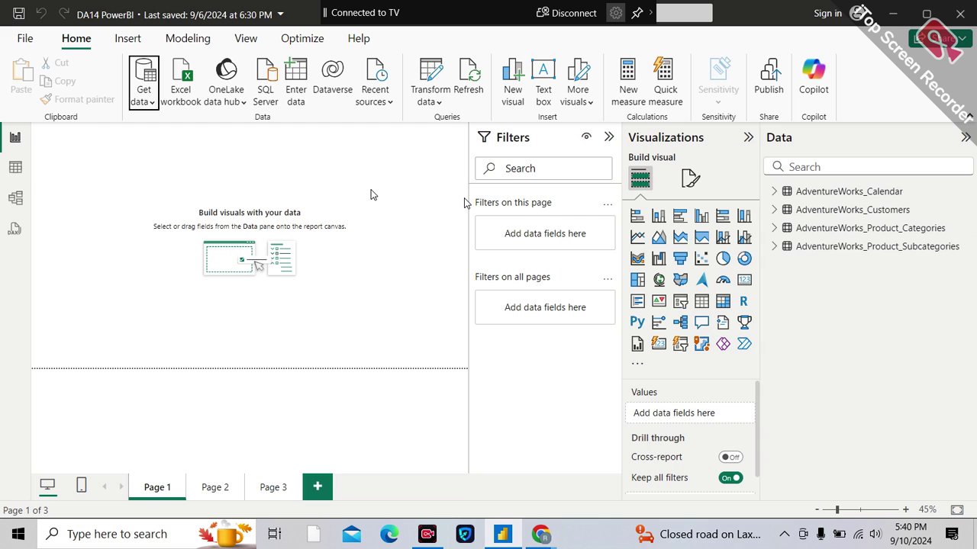
# Connect to AdventureWorks_Products.csv as a Text/CSV source and open it for transformation in Power Query
pyautogui.click(151, 105)
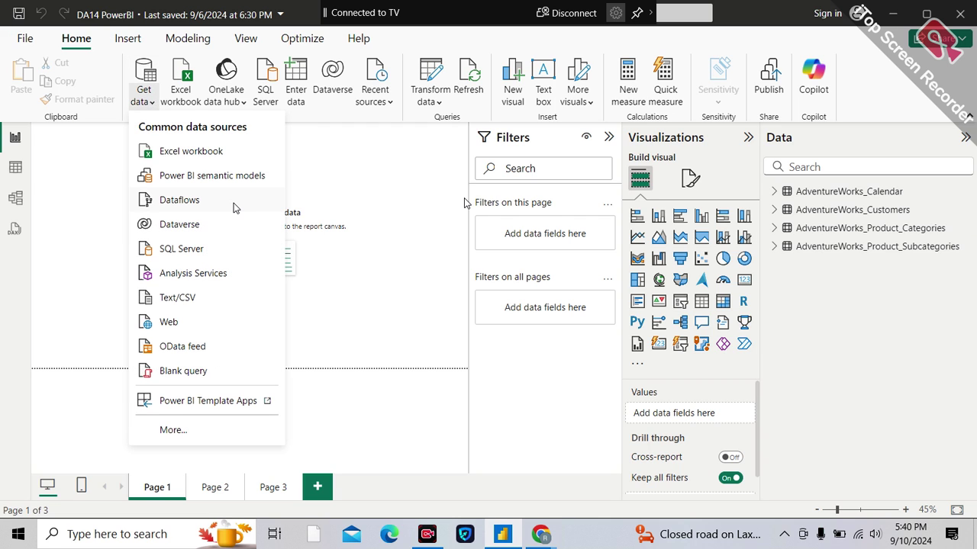
pyautogui.click(190, 297)
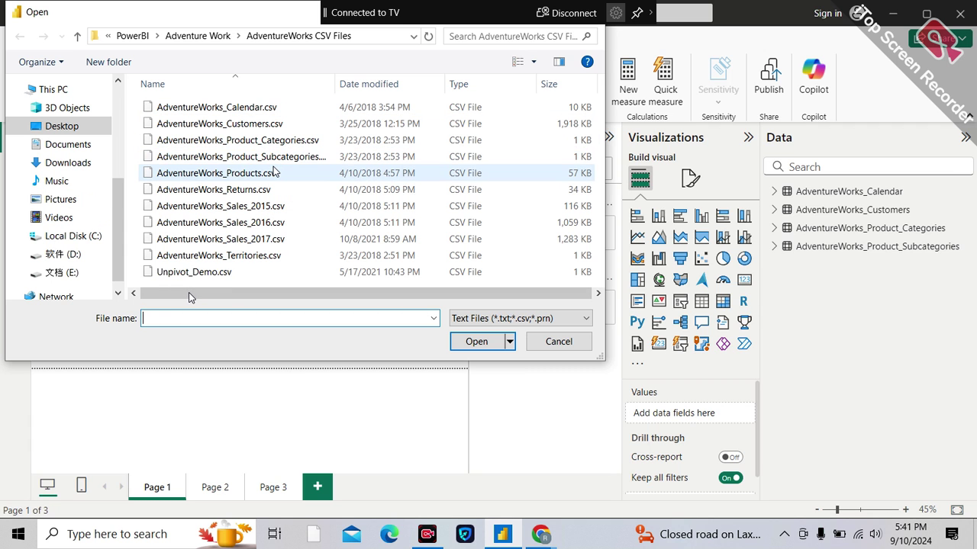
pyautogui.click(244, 177)
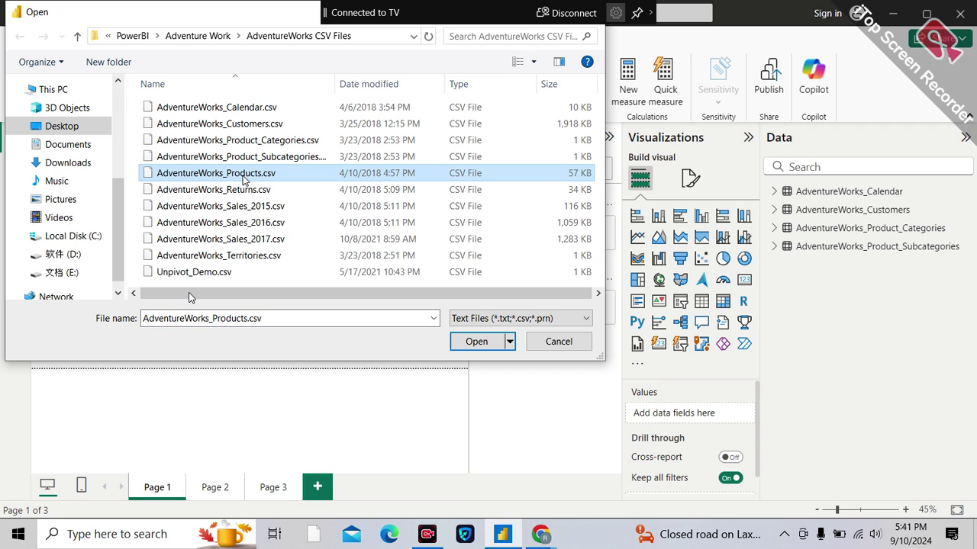
pyautogui.click(476, 344)
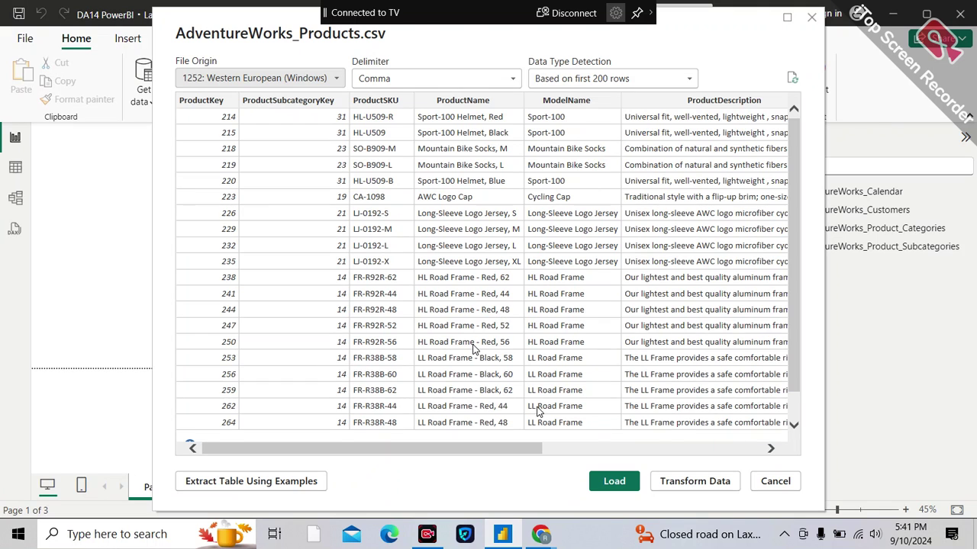
pyautogui.moveTo(510, 449); pyautogui.dragTo(546, 448)
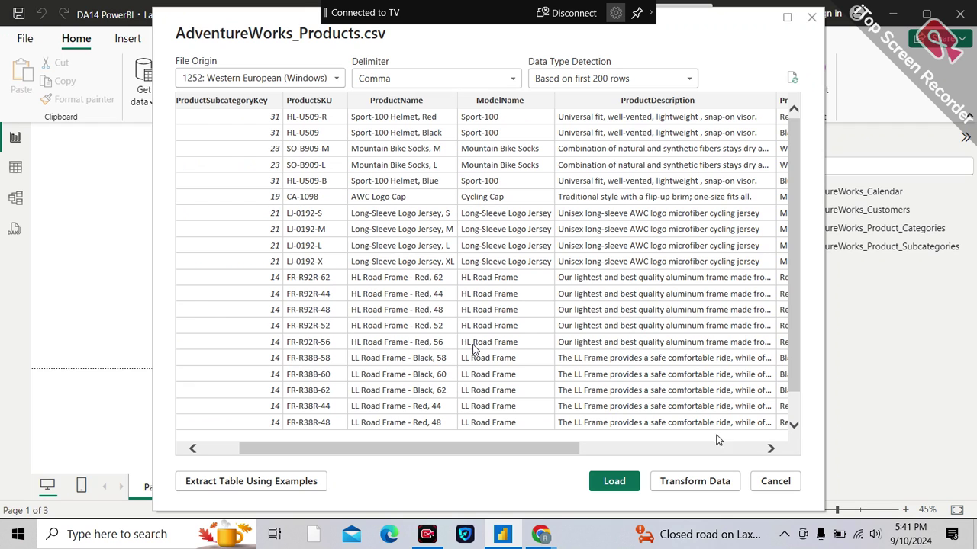
pyautogui.click(681, 481)
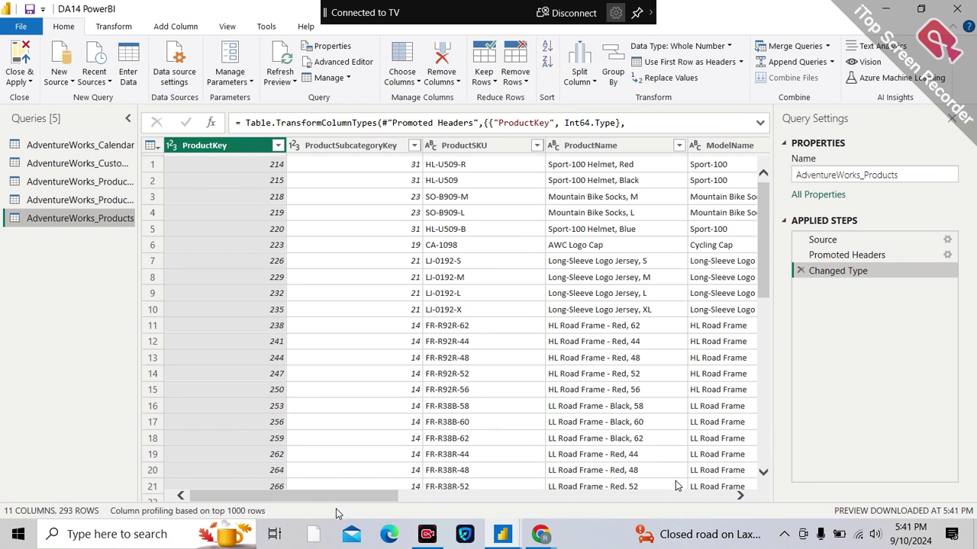
# Start adding a column that extracts the text before a delimiter from the ProductSKU column
pyautogui.moveTo(340, 500); pyautogui.dragTo(378, 501)
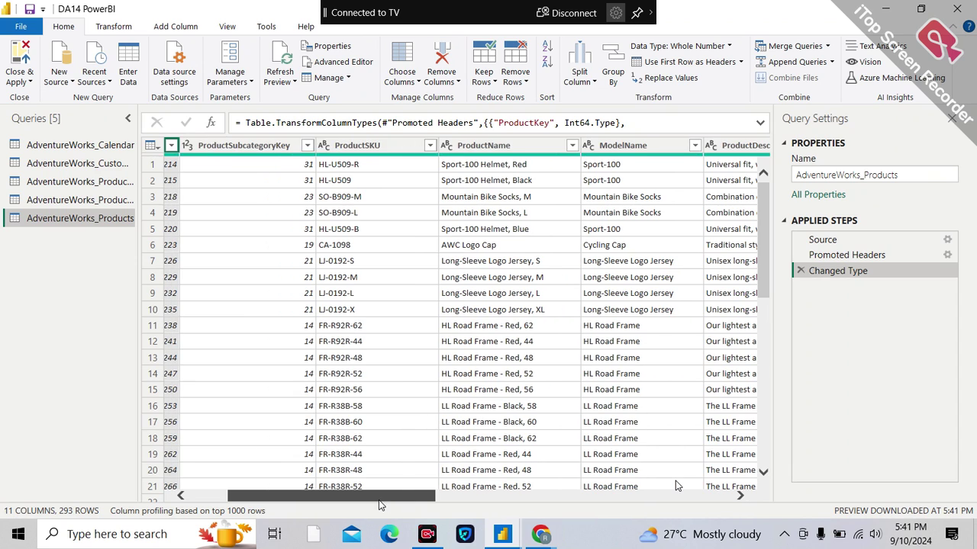
pyautogui.click(358, 145)
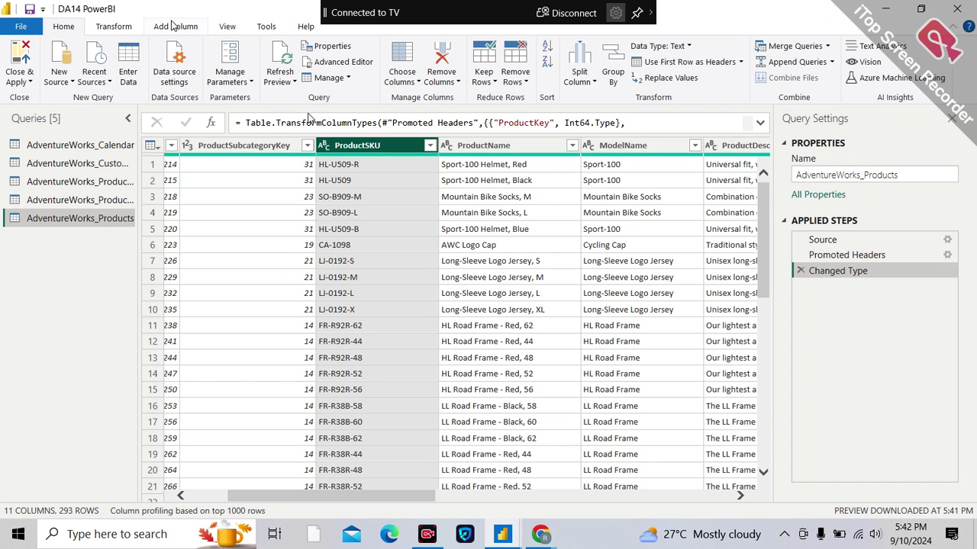
pyautogui.click(172, 25)
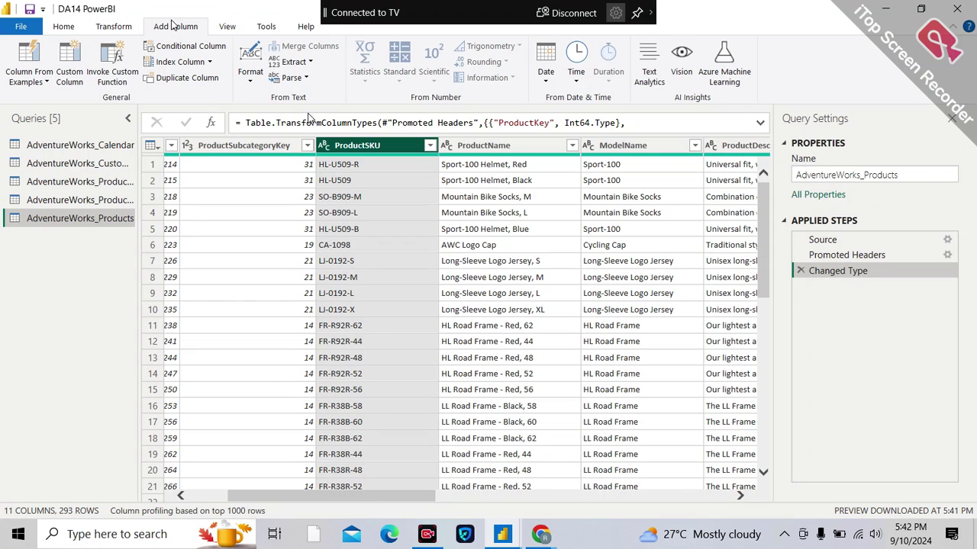
pyautogui.click(339, 166)
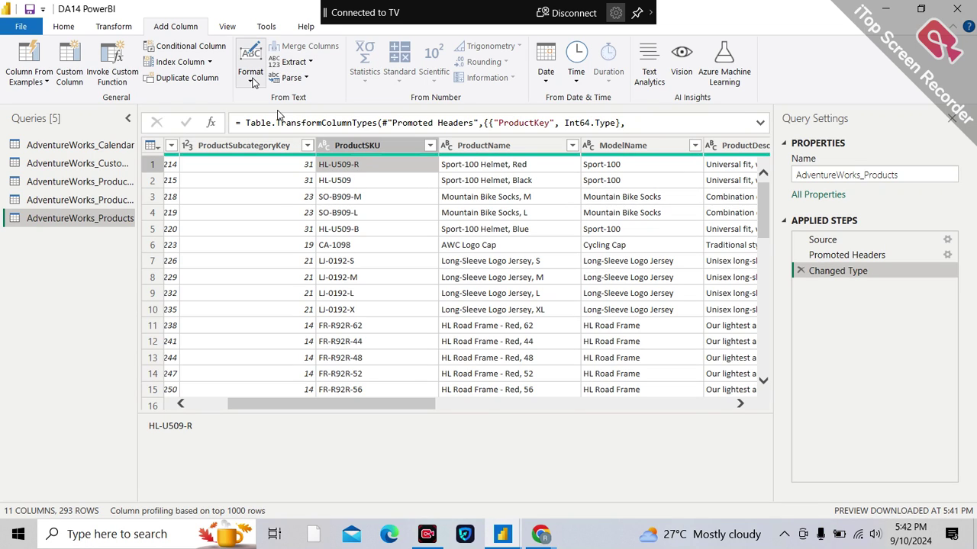
pyautogui.click(306, 63)
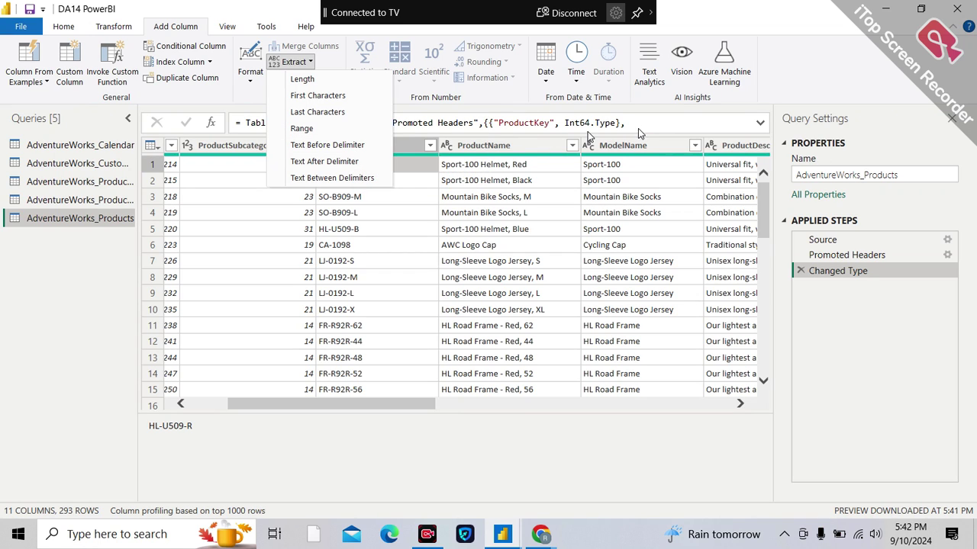
pyautogui.click(343, 217)
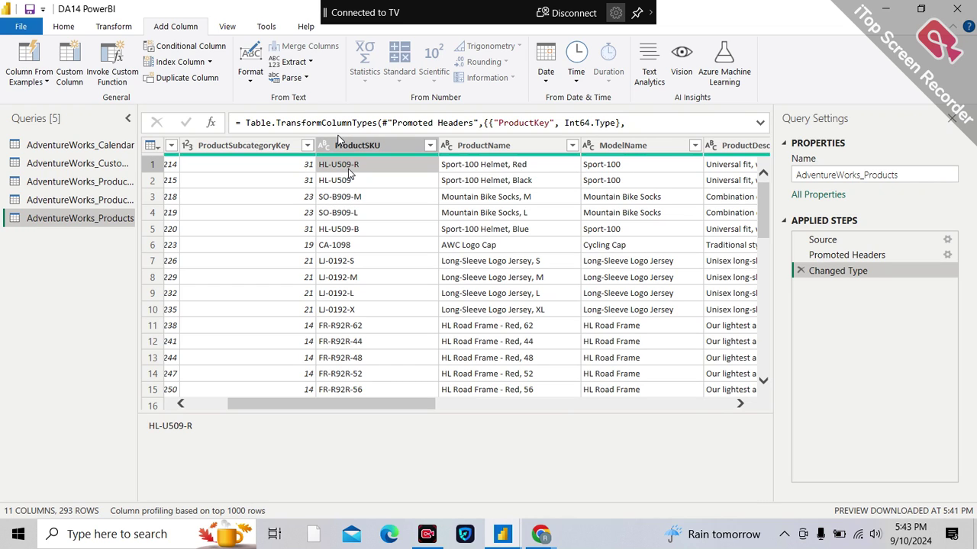
pyautogui.click(314, 67)
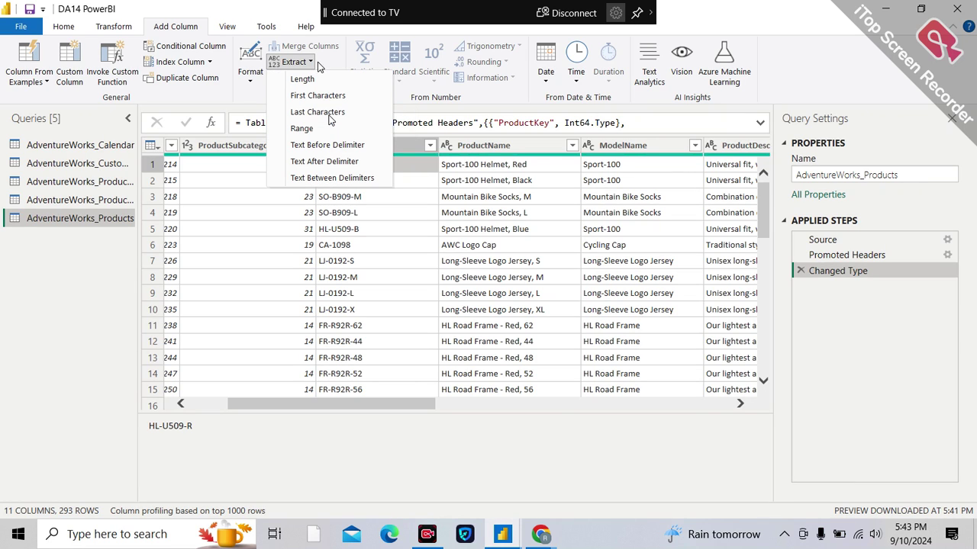
pyautogui.click(331, 145)
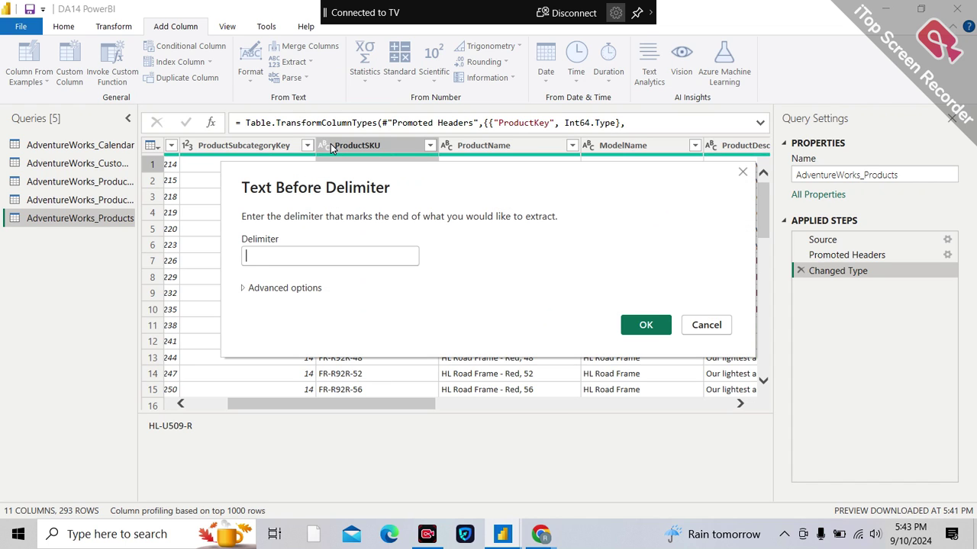
# Extract the ProductSKU text before the "-" delimiter into a new column, scanning from the start of the input and skipping 1 delimiter
pyautogui.click(256, 294)
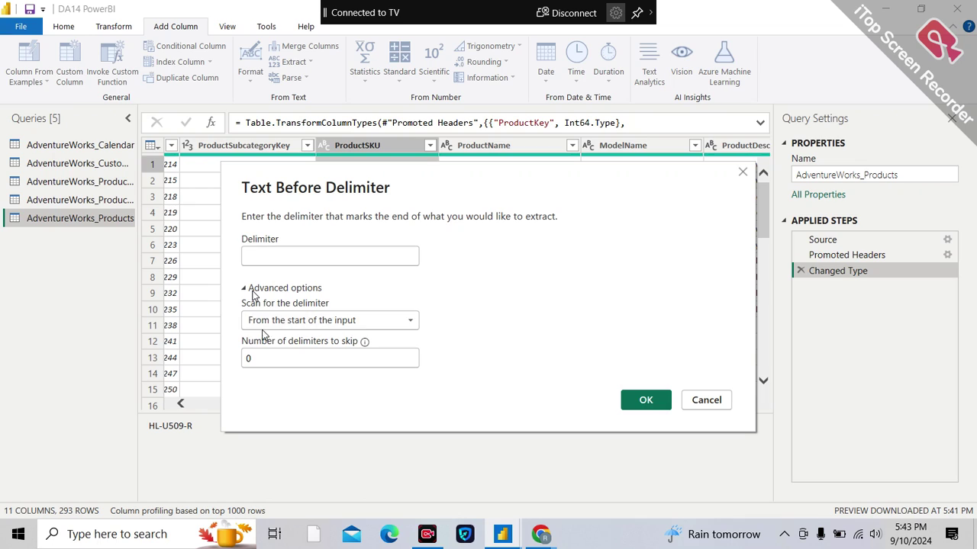
pyautogui.click(311, 354)
pyautogui.press('BackSpace')
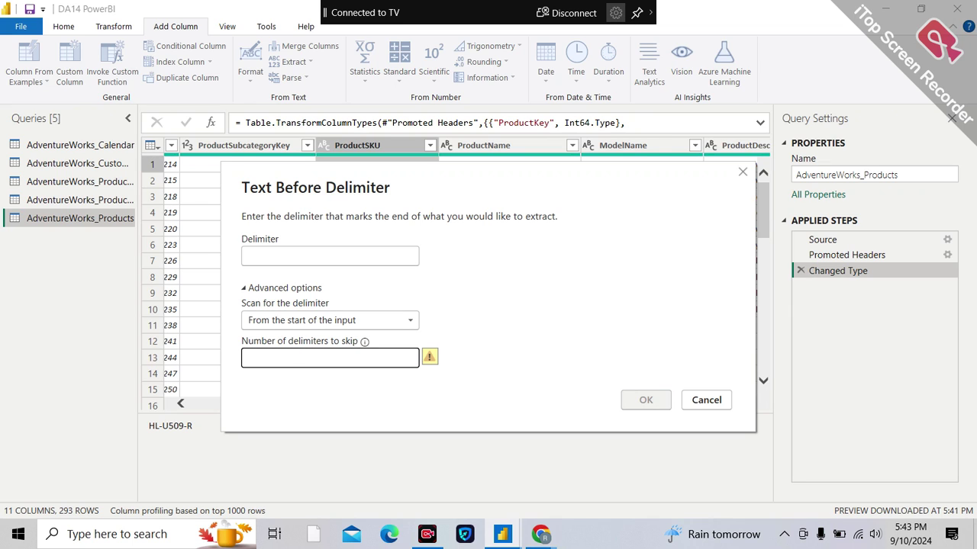
pyautogui.click(299, 249)
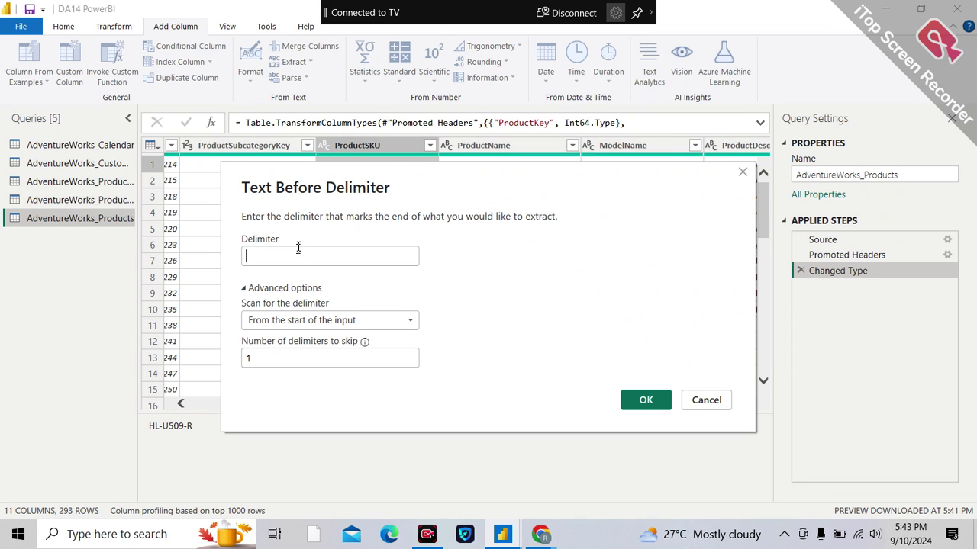
pyautogui.click(299, 249)
pyautogui.write('-')
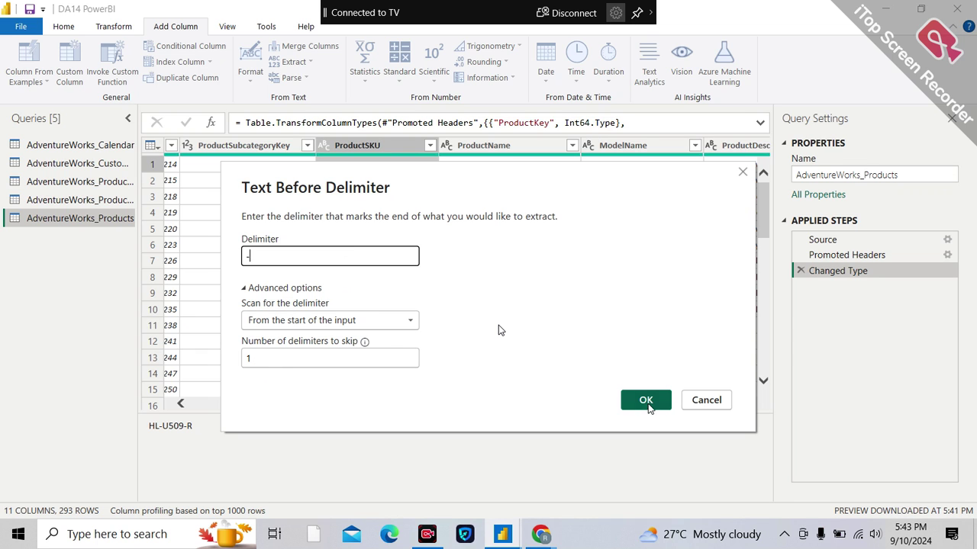
pyautogui.click(645, 403)
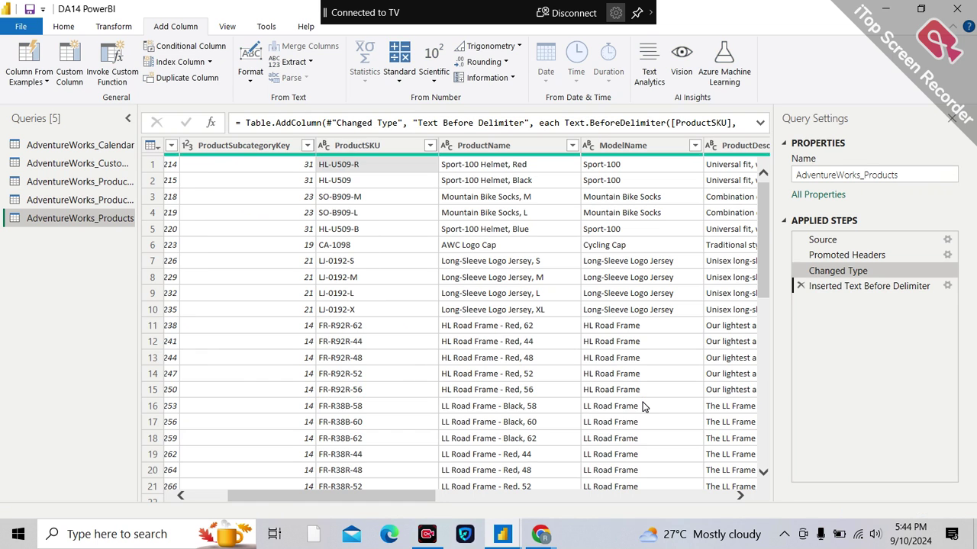
# Rename the new Text Before Delimiter column to "SKU Type"
pyautogui.moveTo(375, 502); pyautogui.dragTo(611, 504)
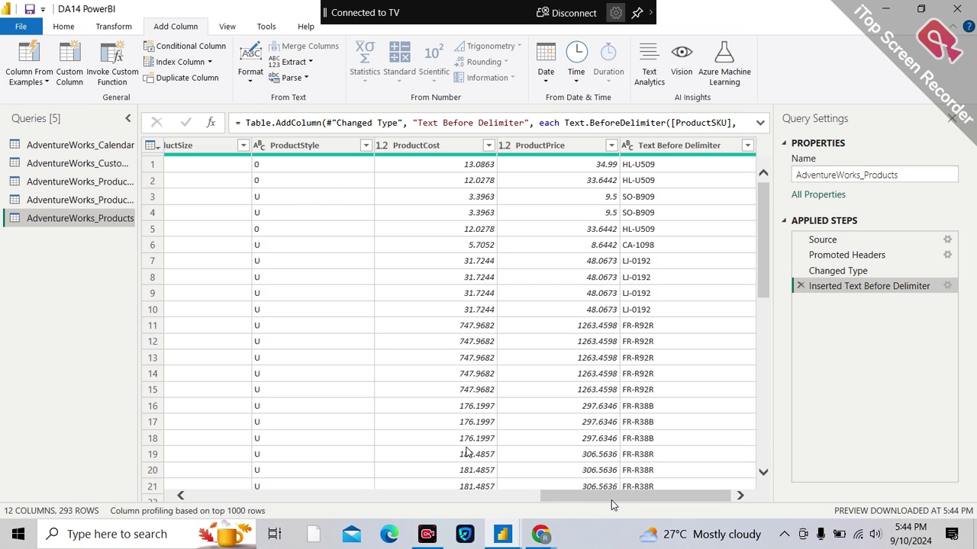
pyautogui.moveTo(556, 497)
pyautogui.mouseDown()
pyautogui.moveTo(452, 497)
pyautogui.moveTo(556, 498)
pyautogui.mouseUp()
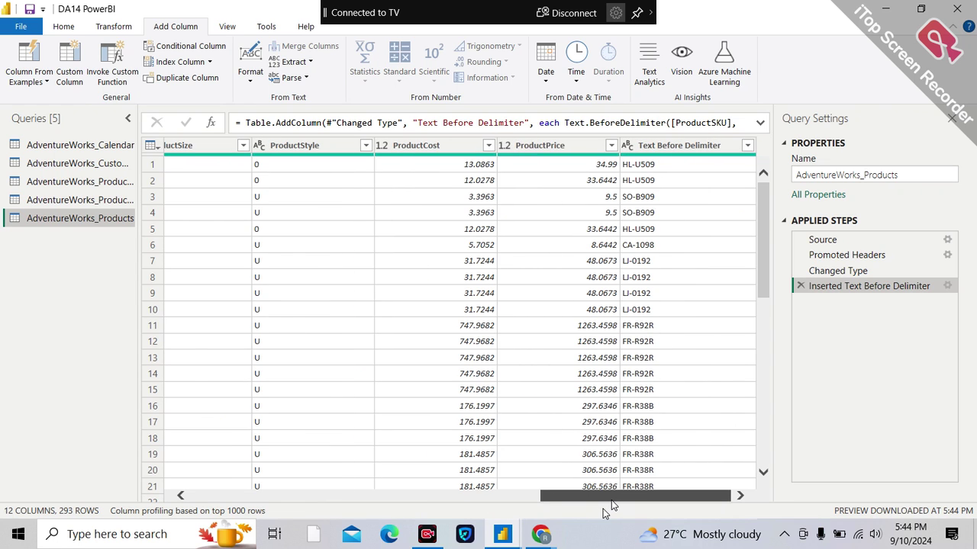
pyautogui.click(666, 149)
pyautogui.doubleClick(666, 149)
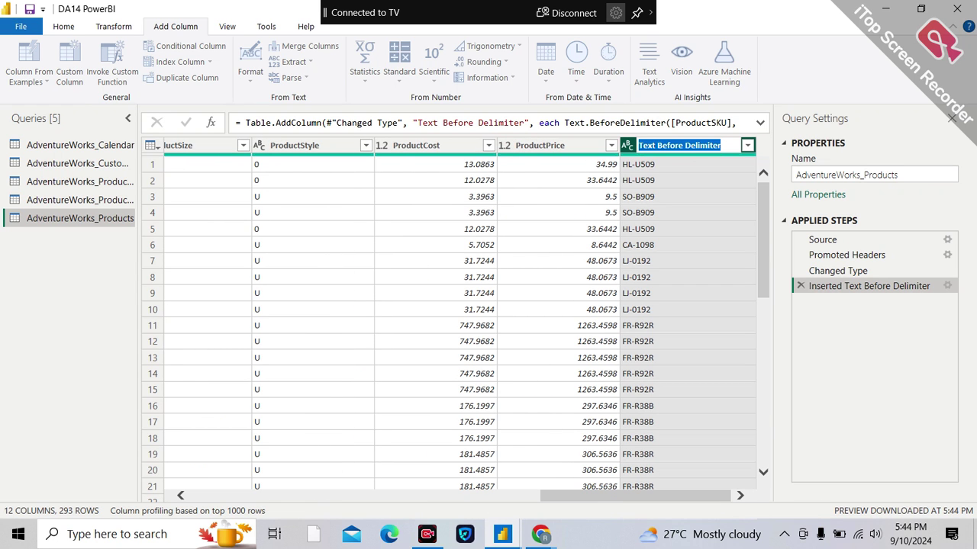
pyautogui.press('BackSpace')
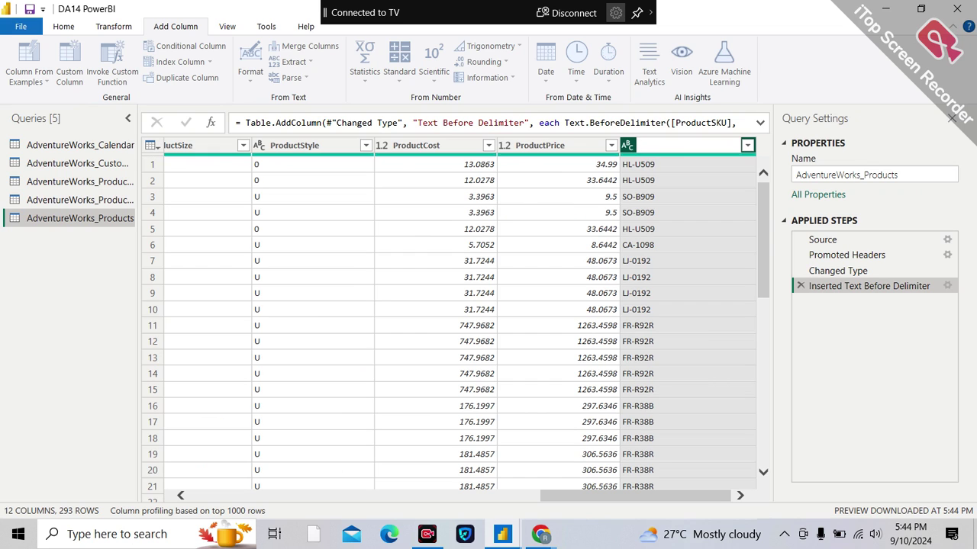
pyautogui.write('SKU Type')
pyautogui.press('Return')
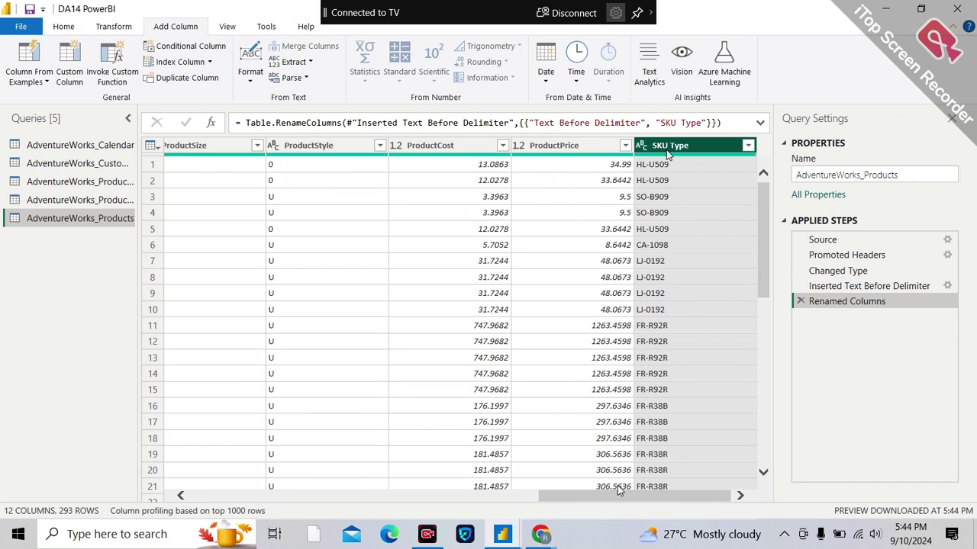
# Round the existing ProductCost and ProductPrice columns in place to 2 decimal places
pyautogui.click(456, 147)
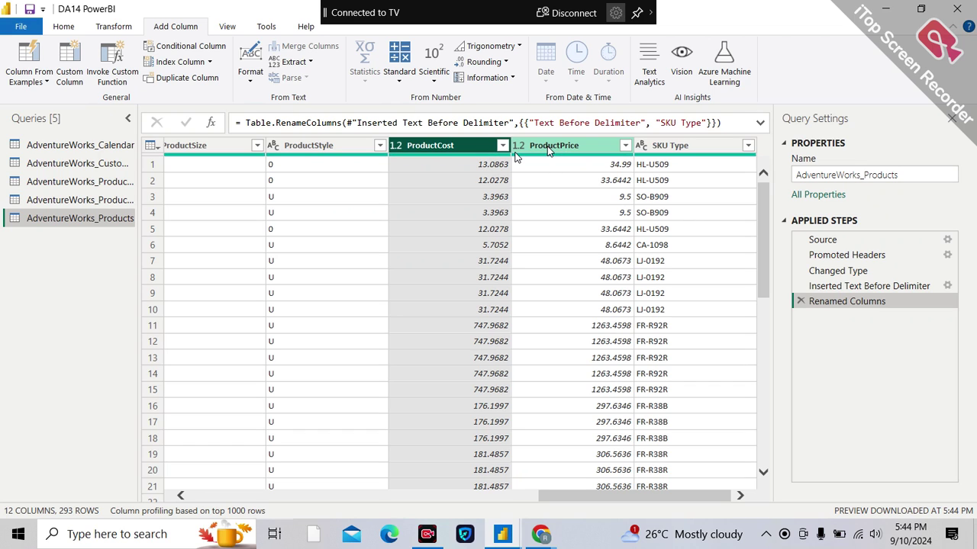
pyautogui.click(488, 64)
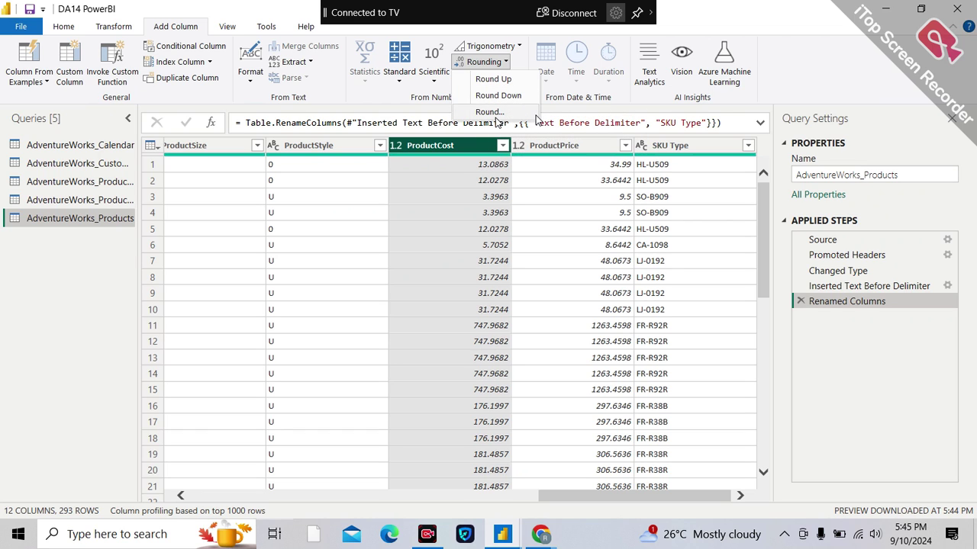
pyautogui.click(587, 142)
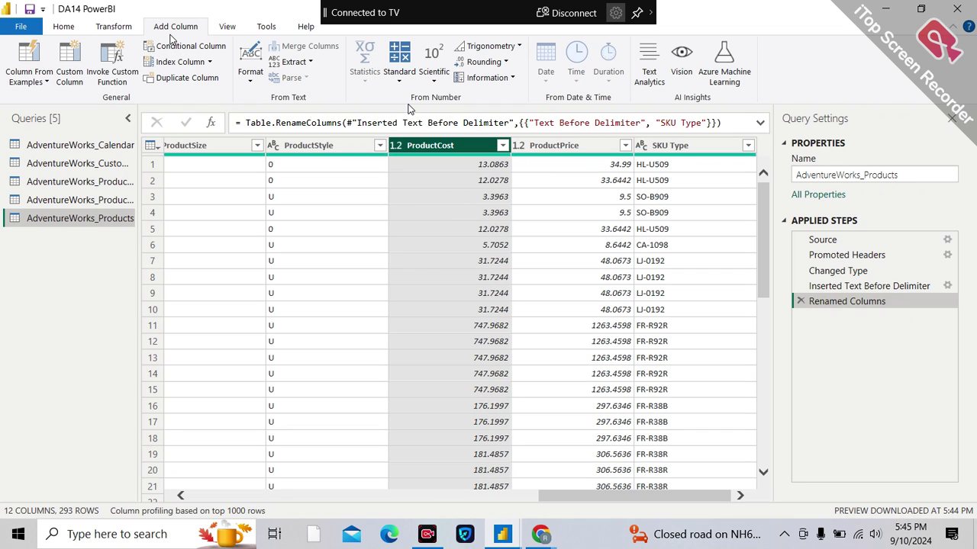
pyautogui.click(109, 27)
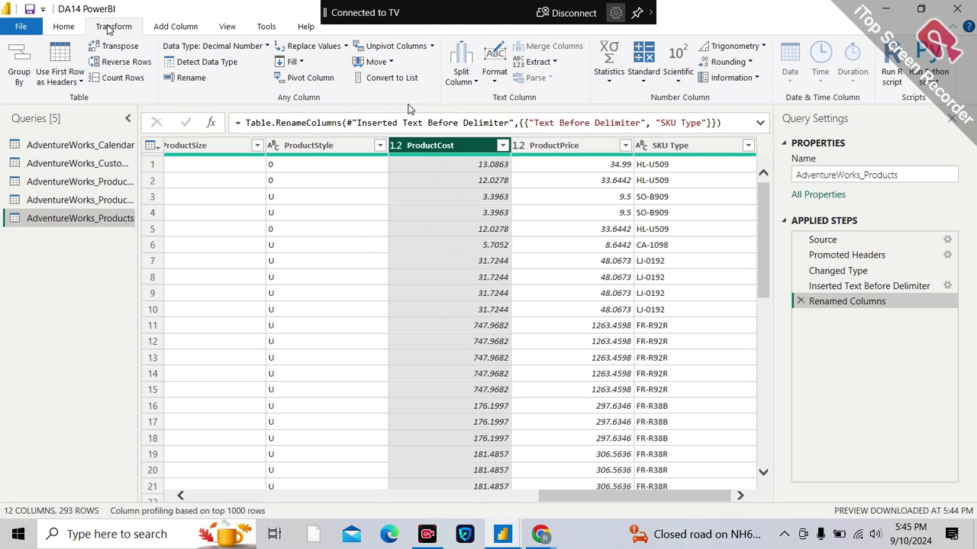
pyautogui.click(68, 25)
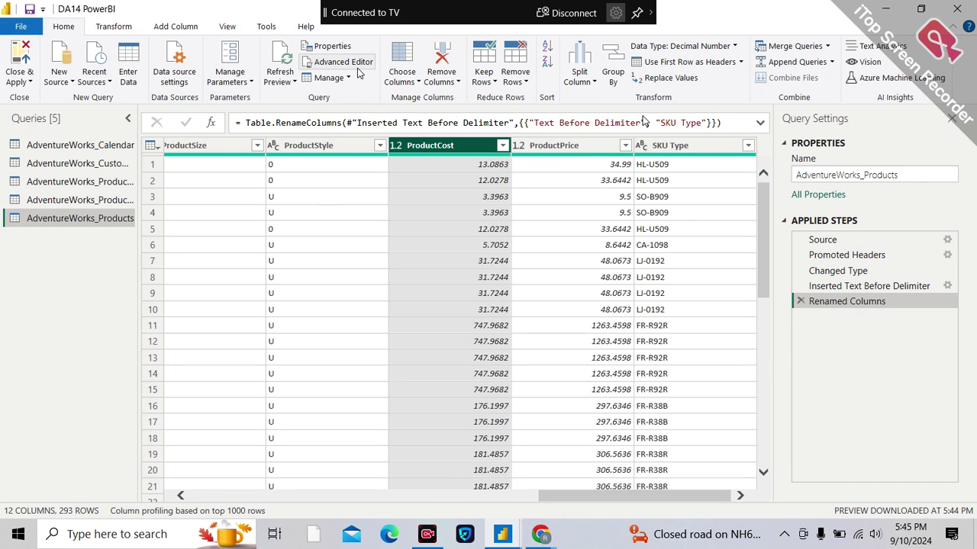
pyautogui.click(136, 27)
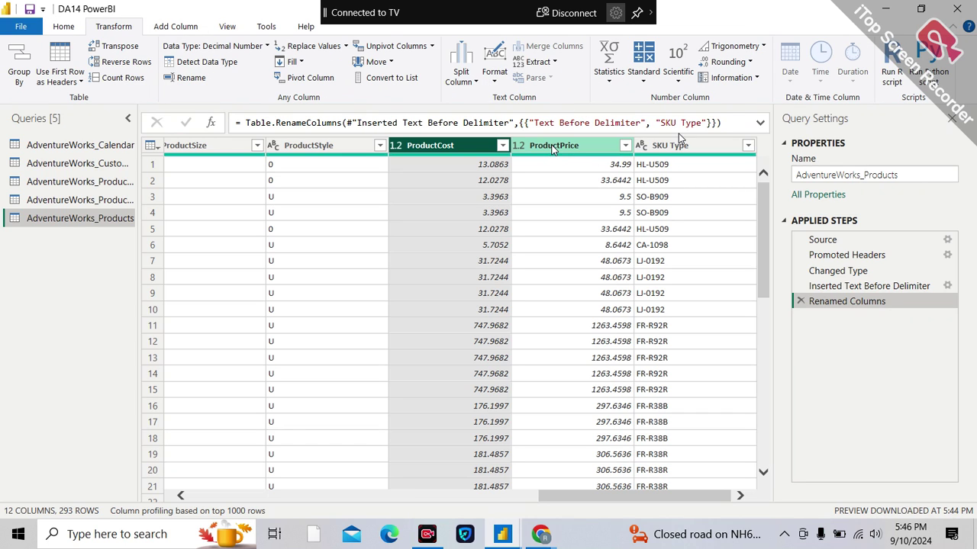
pyautogui.keyDown('ctrl'); pyautogui.click(554, 148); pyautogui.keyUp('ctrl')
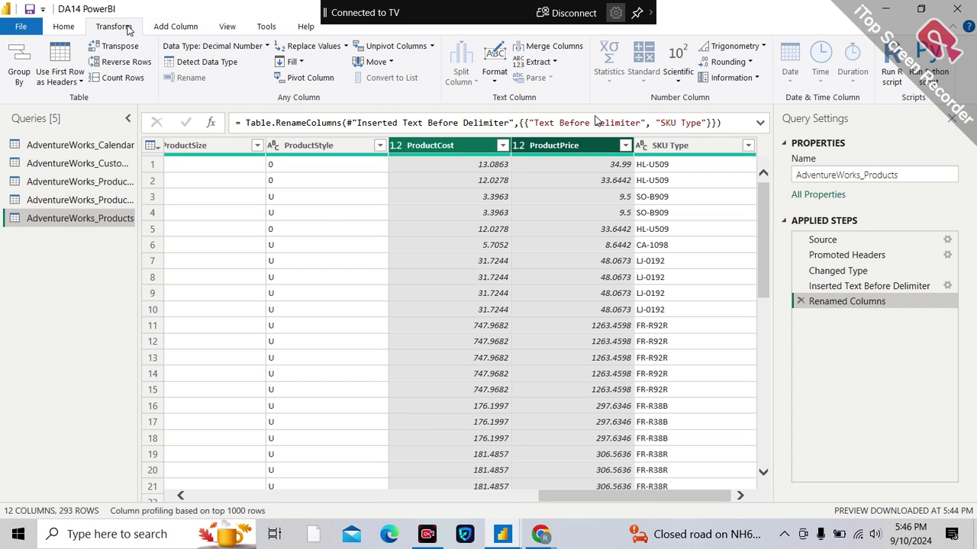
pyautogui.click(751, 63)
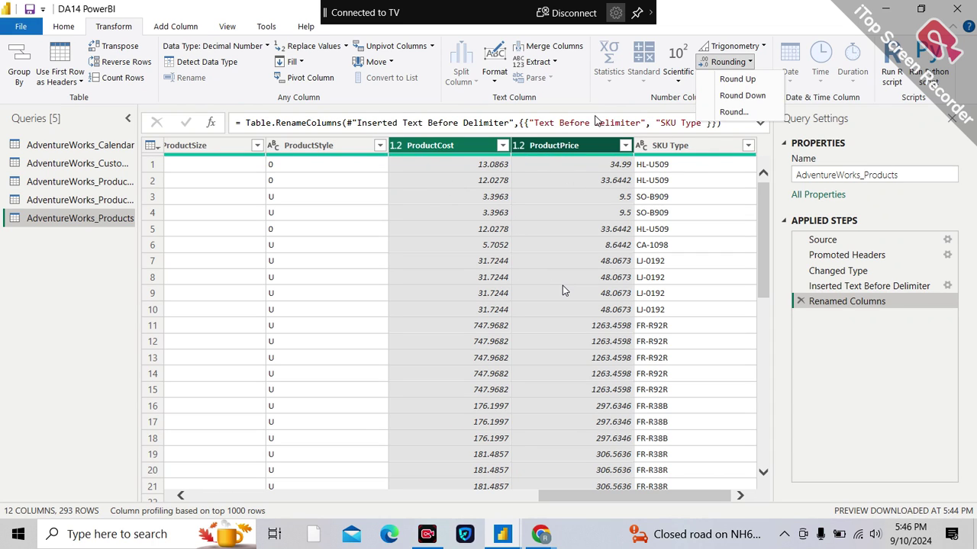
pyautogui.click(734, 112)
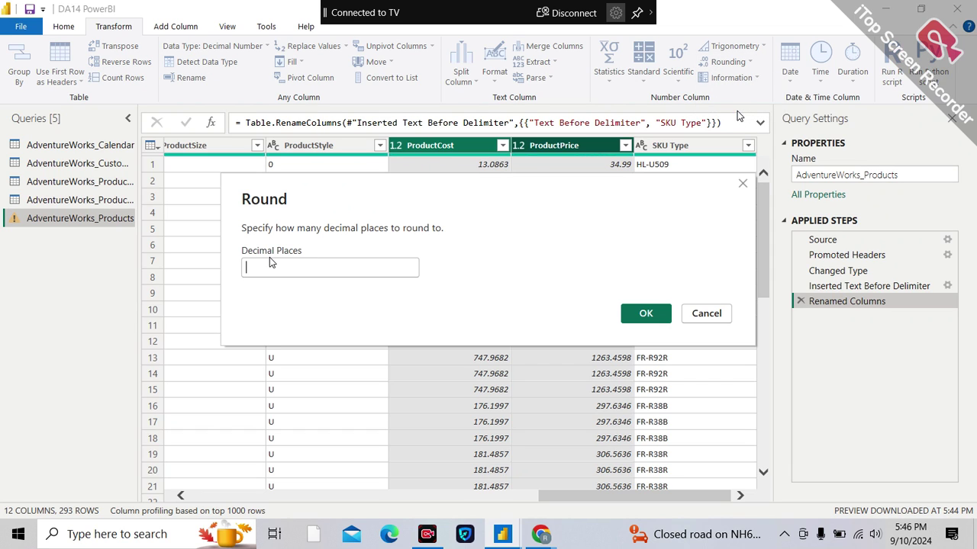
pyautogui.write('2')
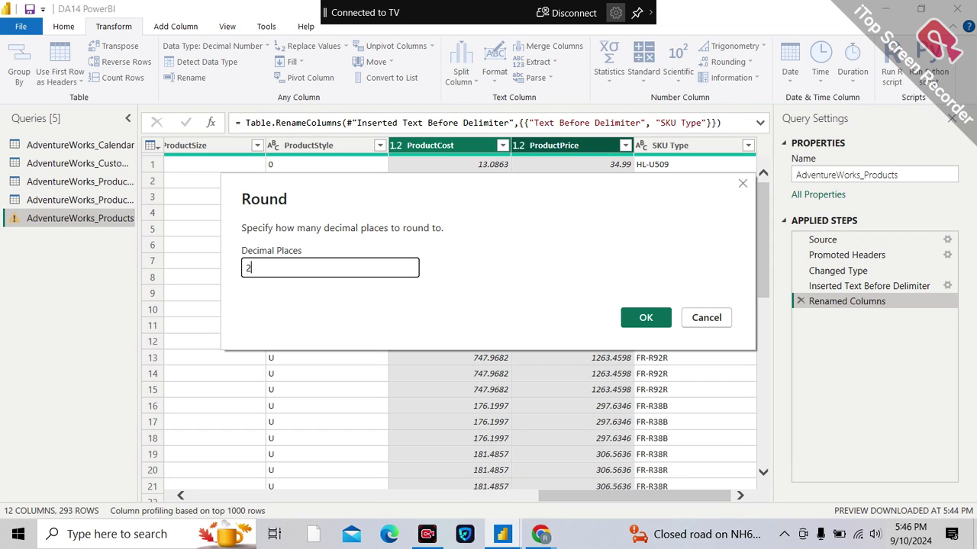
pyautogui.click(641, 318)
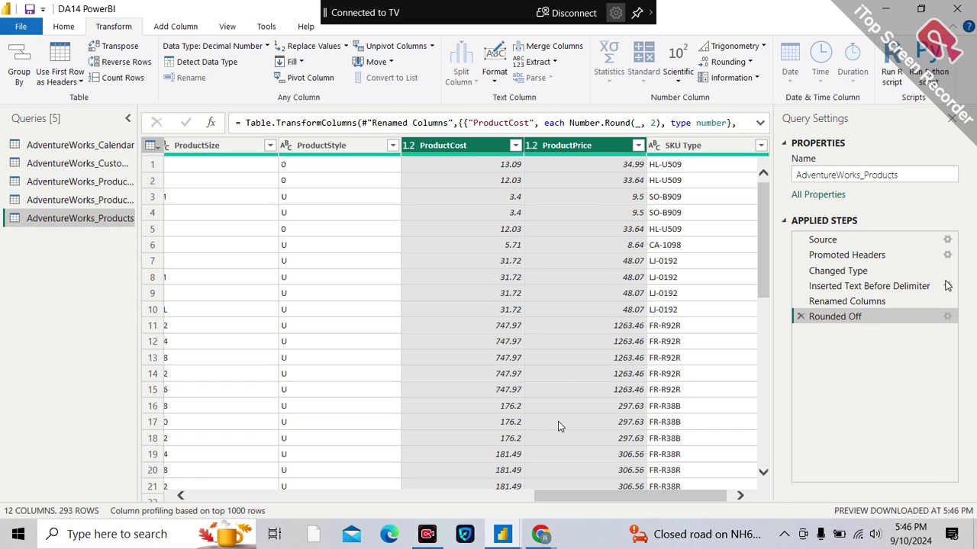
# Examine the distinct values of the ProductSize column in its filter list
pyautogui.moveTo(567, 497); pyautogui.dragTo(503, 497)
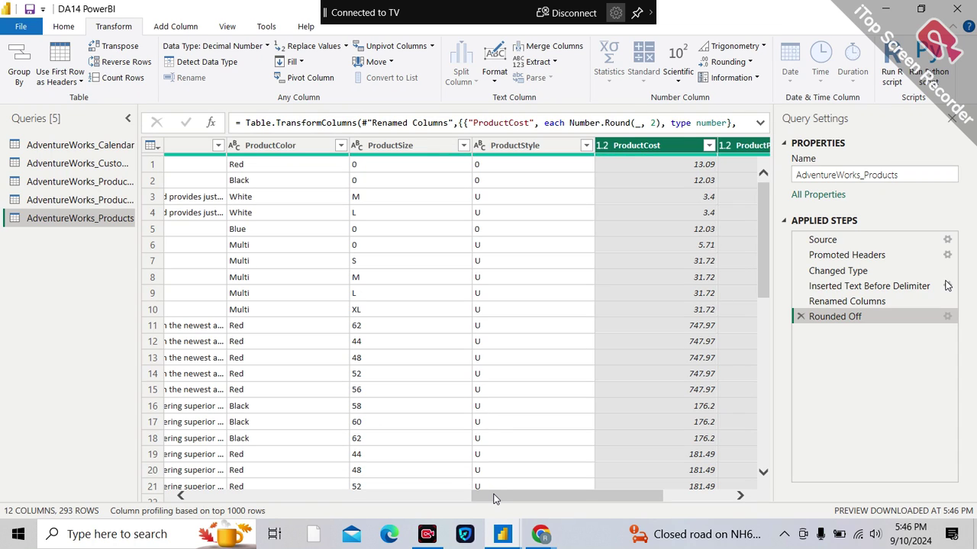
pyautogui.moveTo(493, 499); pyautogui.dragTo(468, 500)
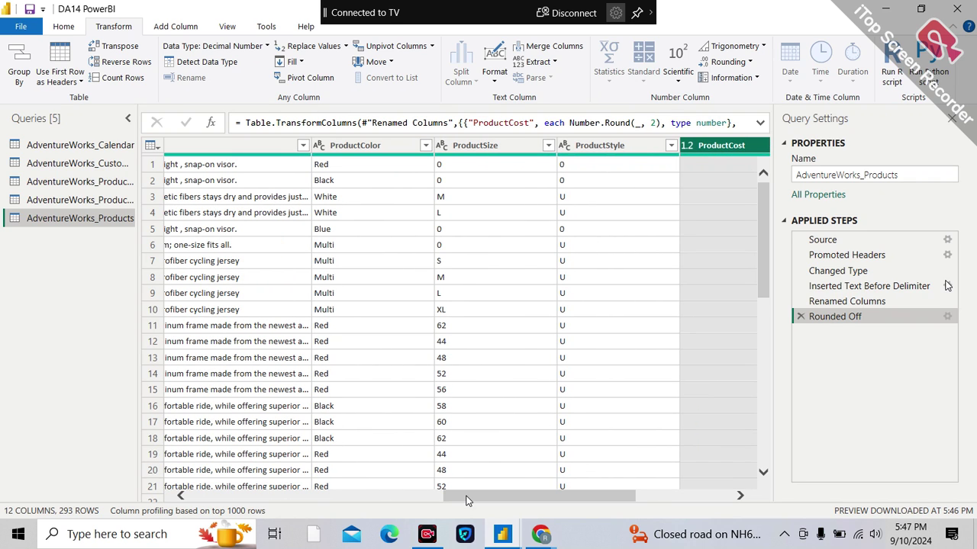
pyautogui.moveTo(492, 499); pyautogui.dragTo(521, 496)
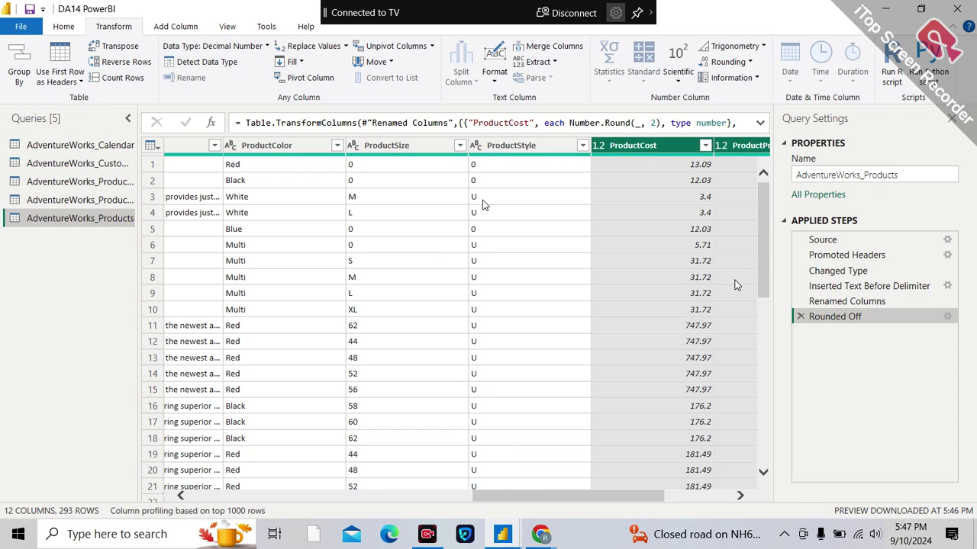
pyautogui.click(399, 150)
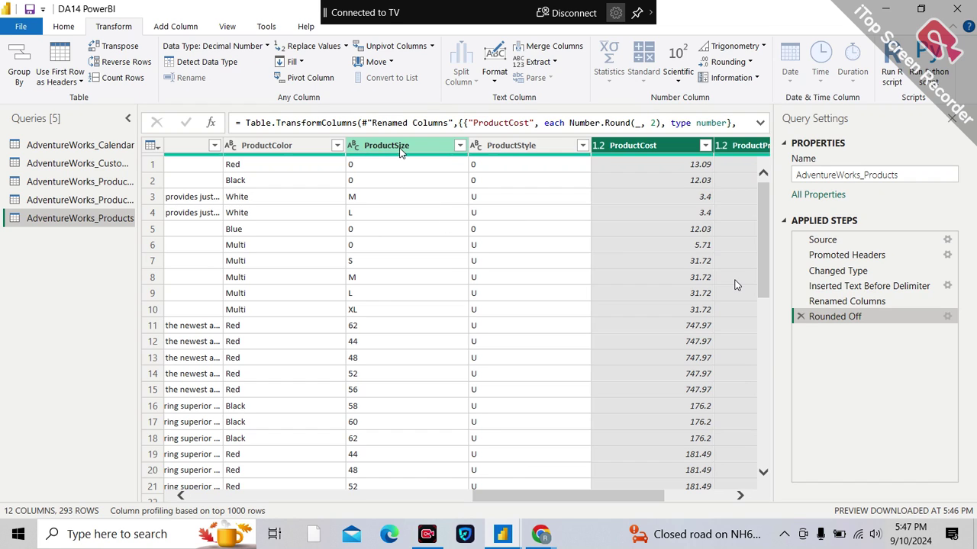
pyautogui.click(460, 151)
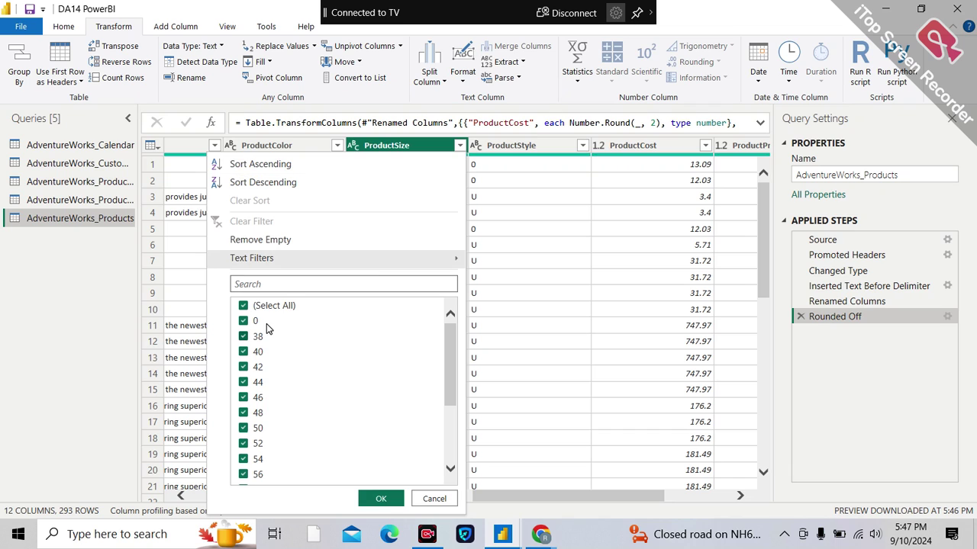
pyautogui.scroll(-5, 267, 412)
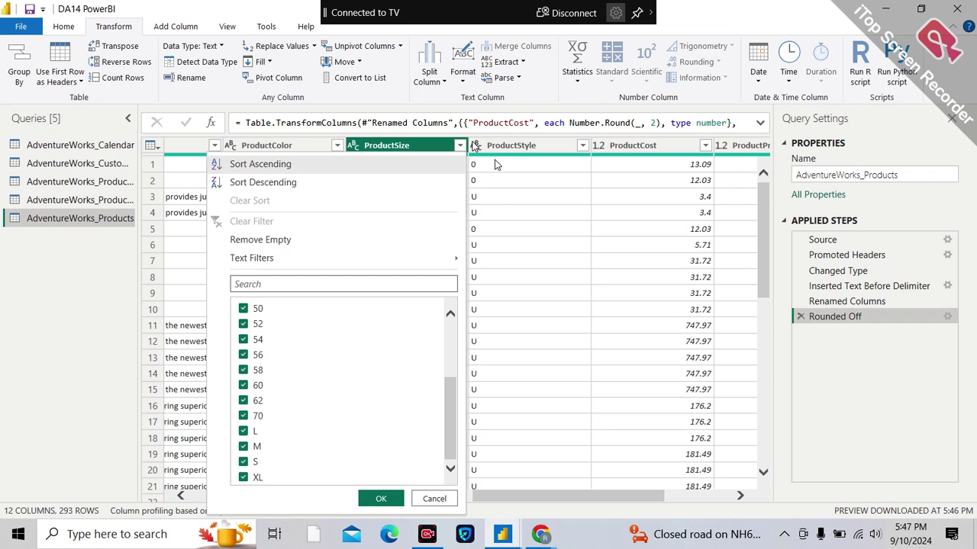
# Close the filter list without filtering and remove the ProductSize column from the products table
pyautogui.click(432, 152)
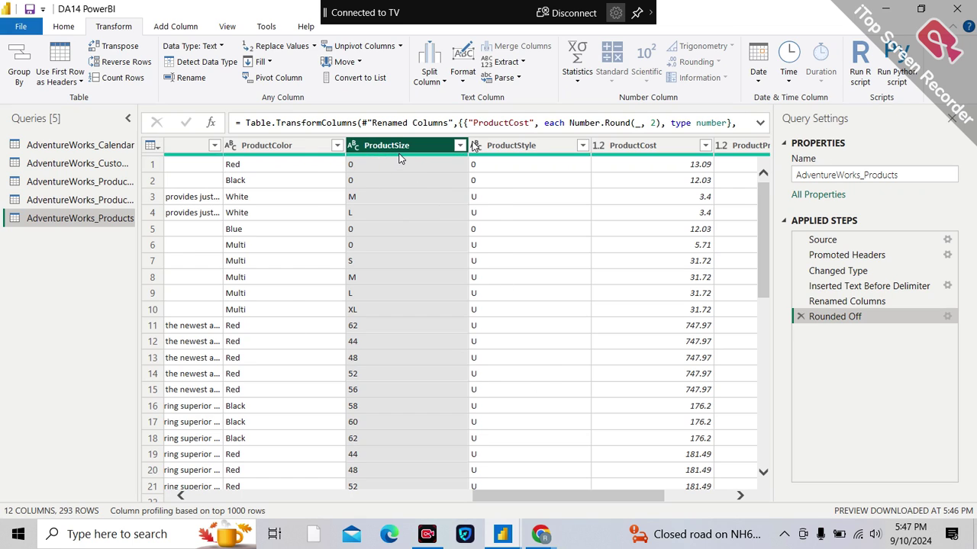
pyautogui.moveTo(401, 158)
pyautogui.click(63, 26)
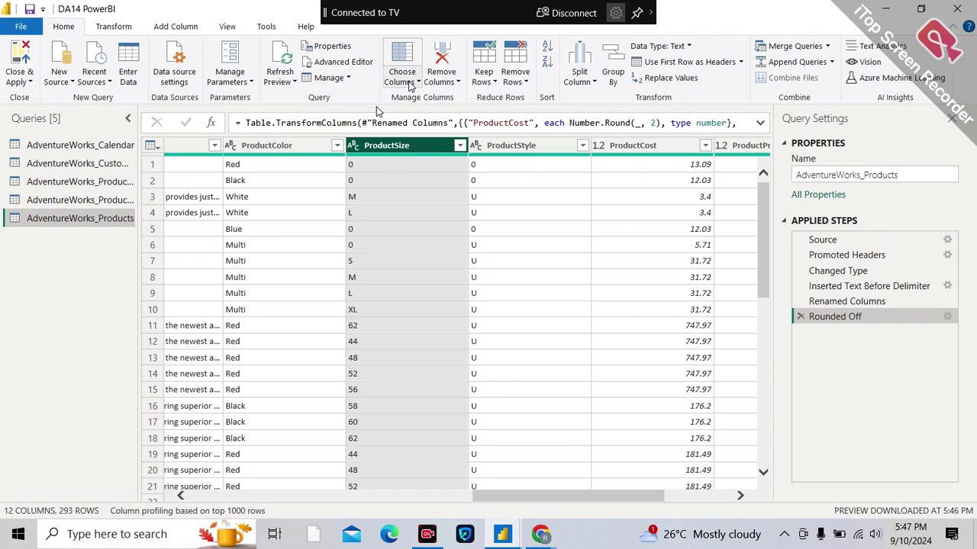
pyautogui.click(454, 81)
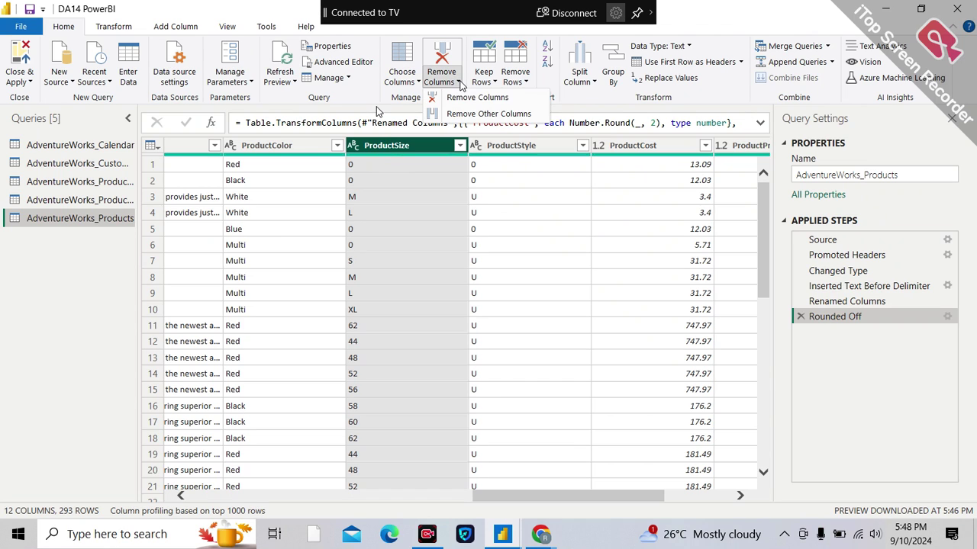
pyautogui.click(477, 101)
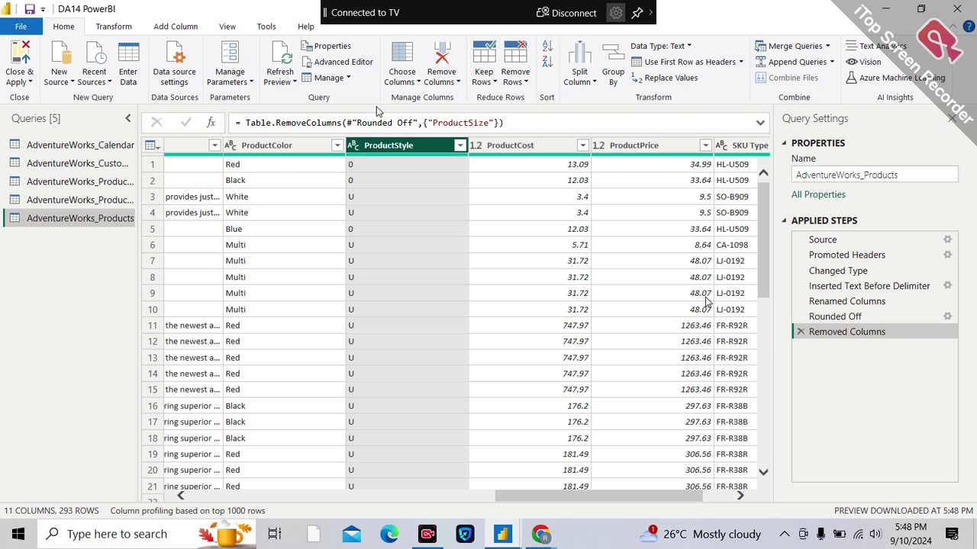
pyautogui.click(416, 84)
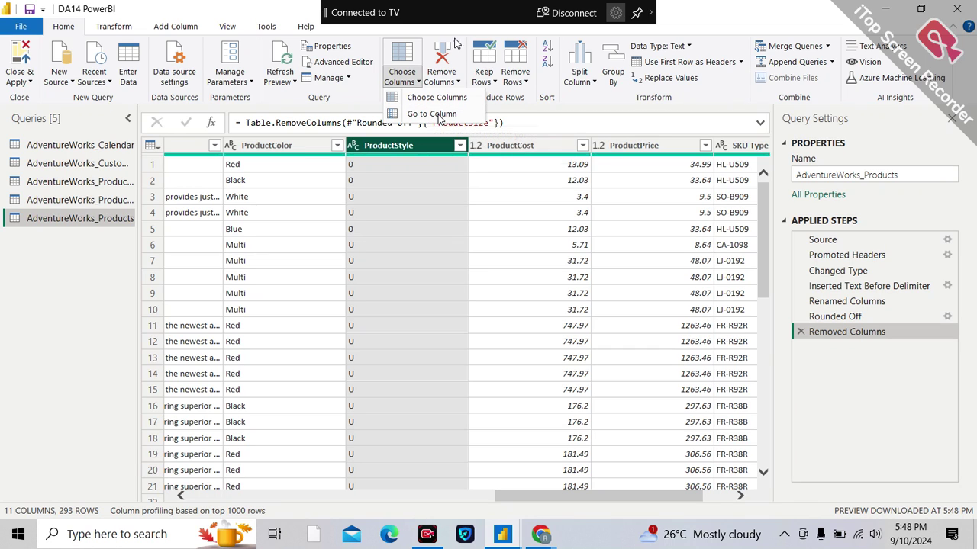
pyautogui.click(459, 82)
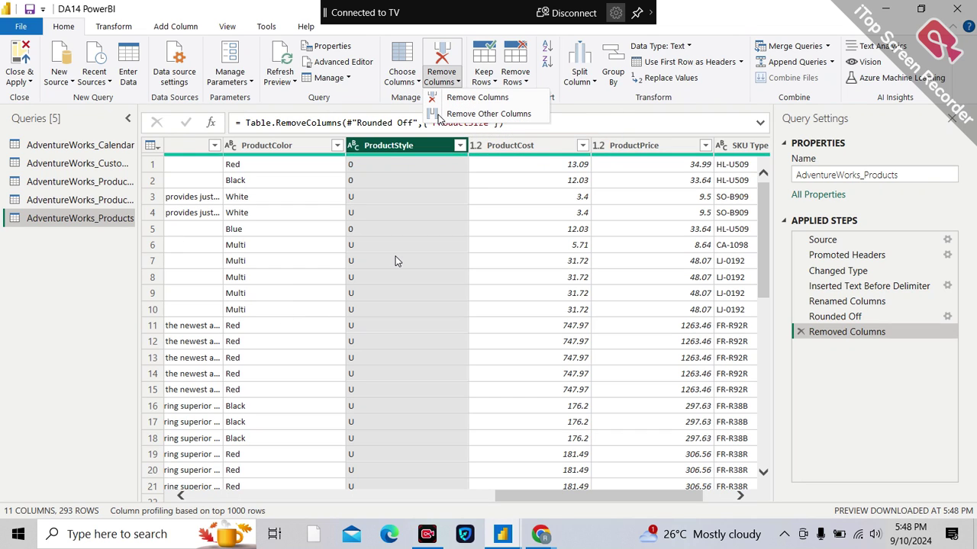
pyautogui.click(401, 150)
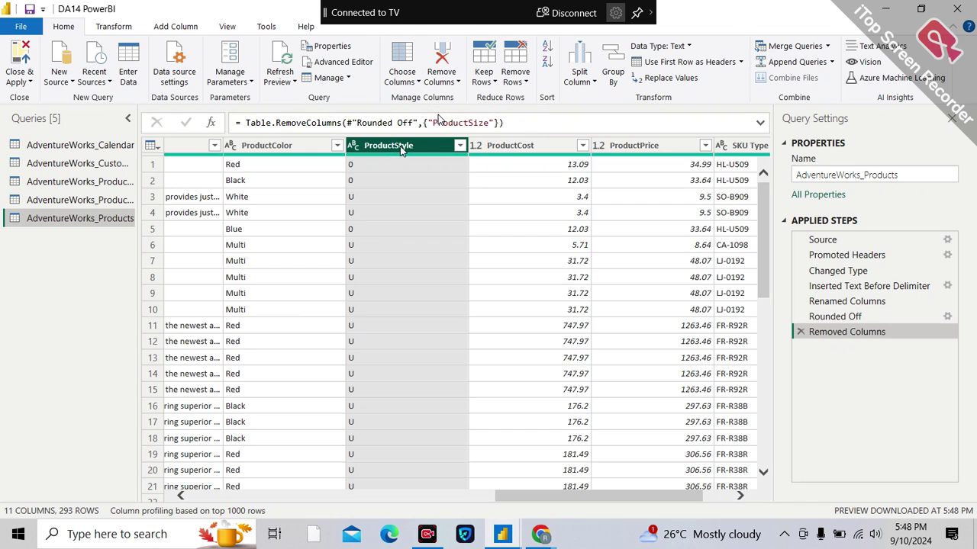
pyautogui.rightClick(401, 150)
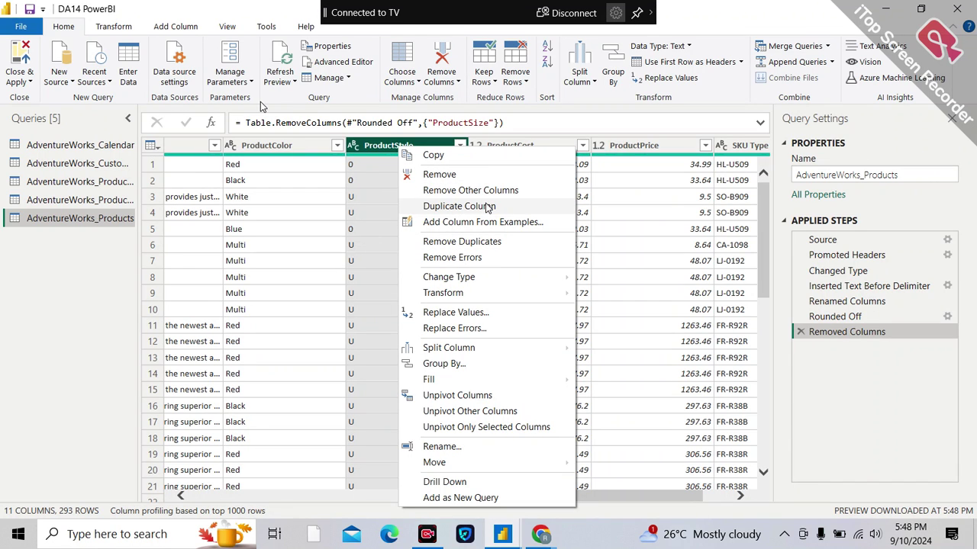
pyautogui.moveTo(447, 295)
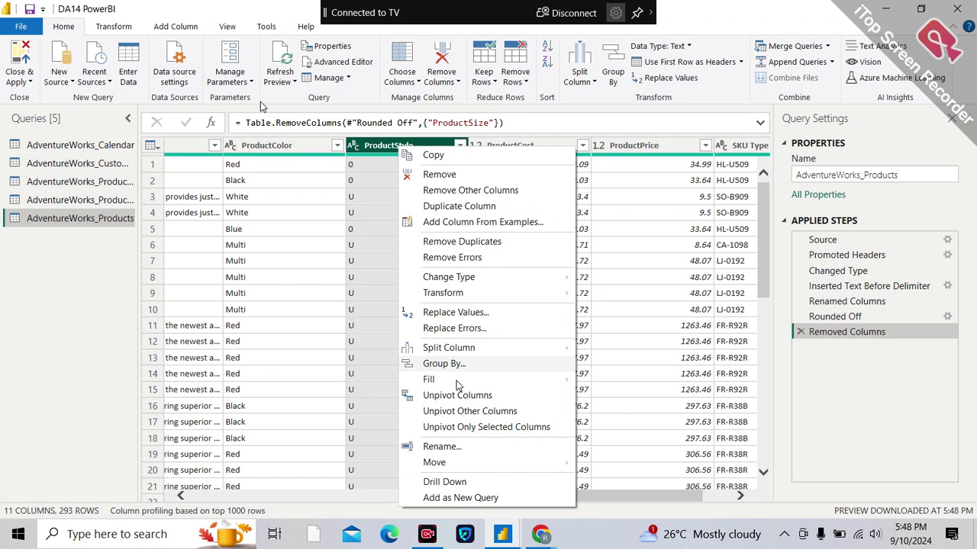
pyautogui.click(374, 153)
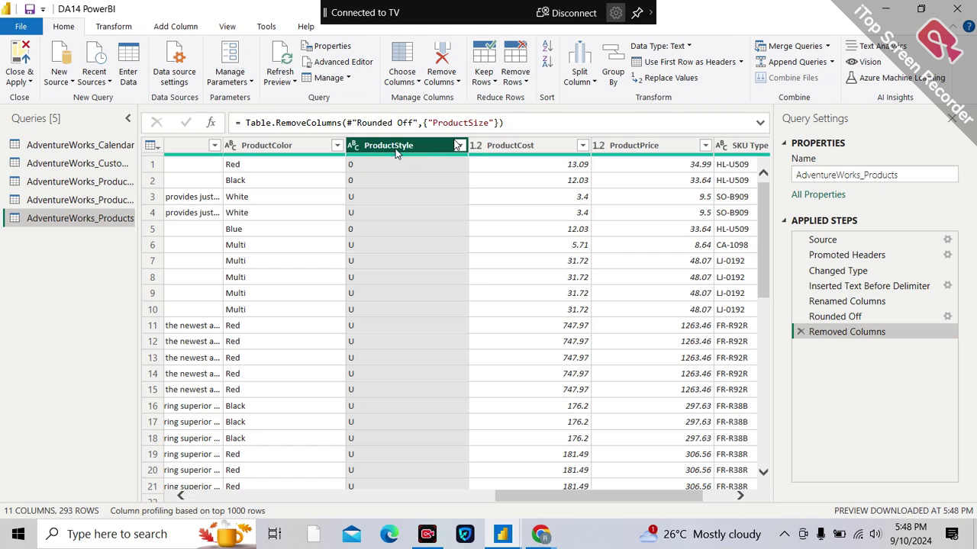
# Replace the value 0 with NA in the ProductStyle column and check its distinct values without filtering
pyautogui.click(459, 145)
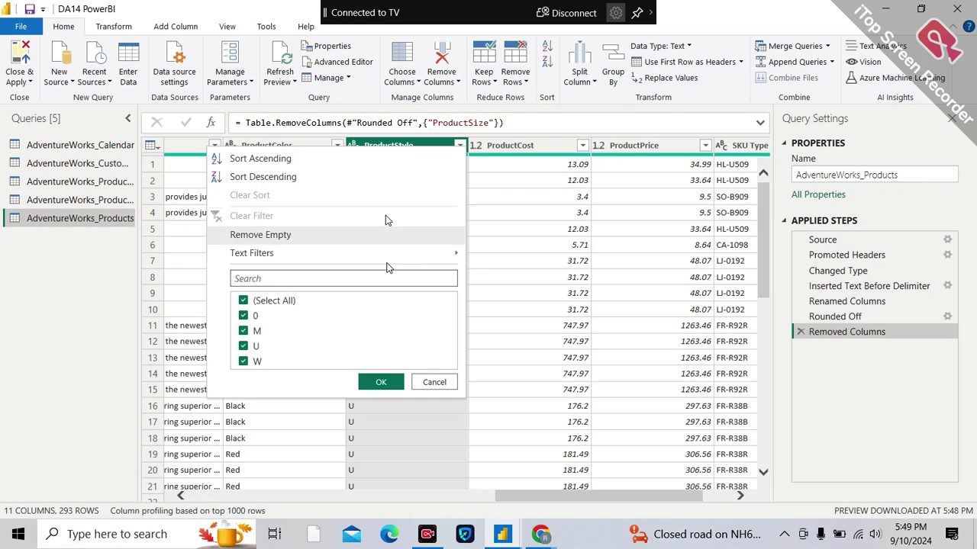
pyautogui.click(434, 381)
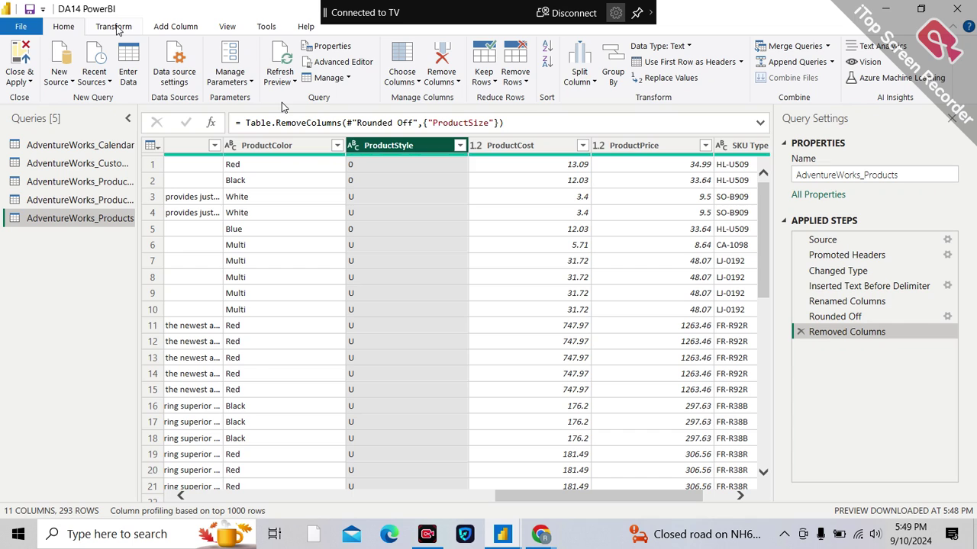
pyautogui.click(675, 79)
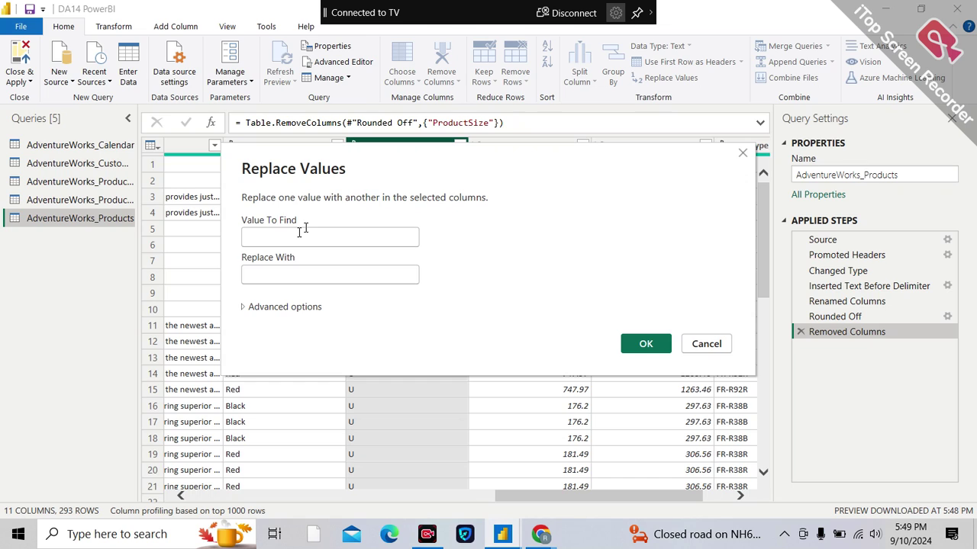
pyautogui.write('0')
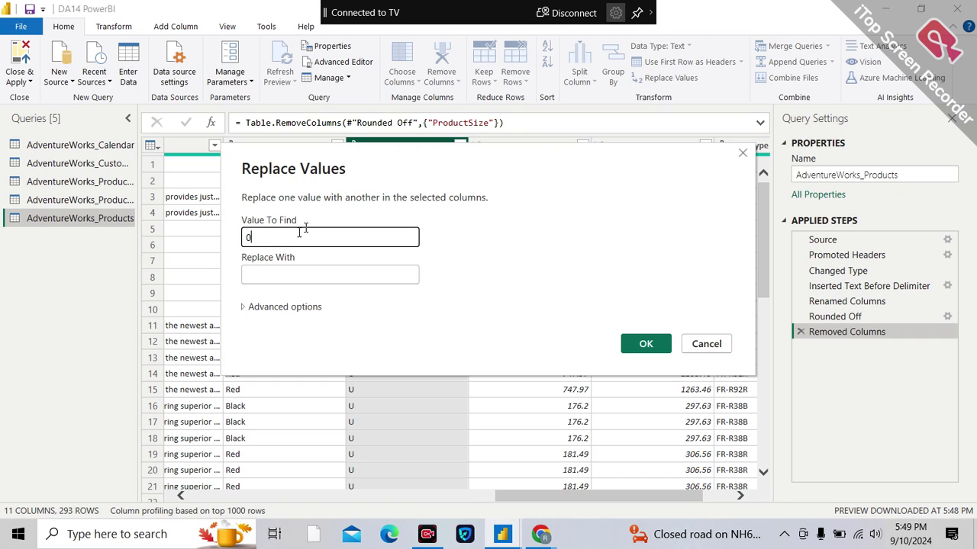
pyautogui.click(281, 268)
pyautogui.write('NA')
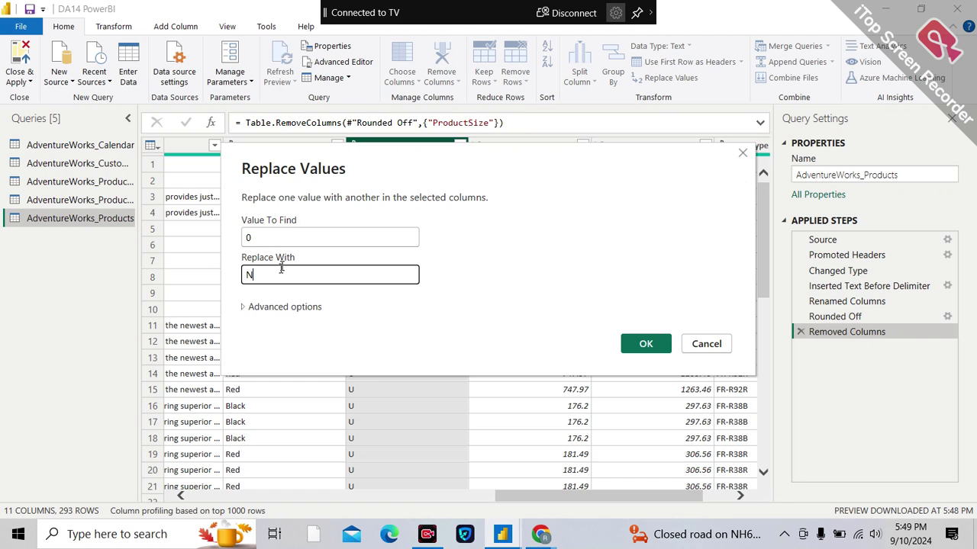
pyautogui.click(650, 344)
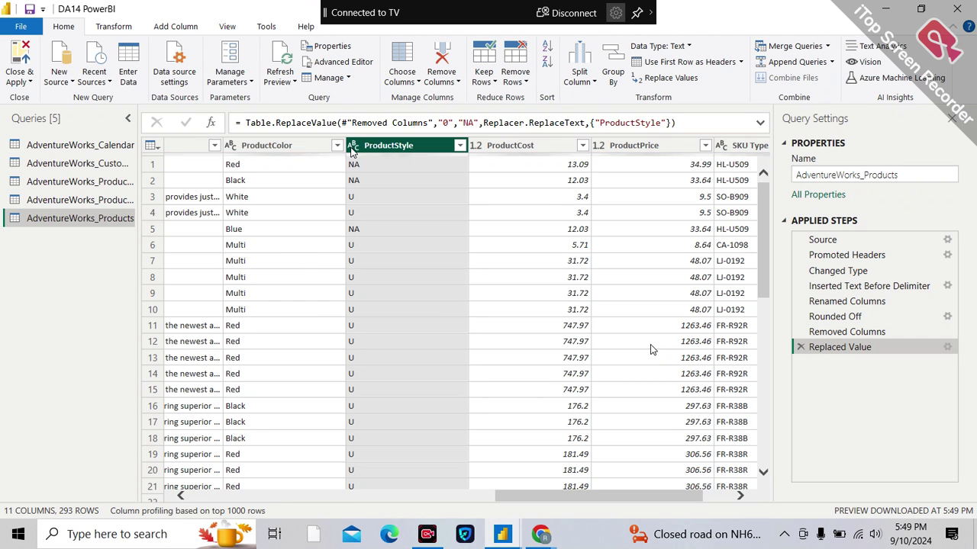
pyautogui.click(460, 145)
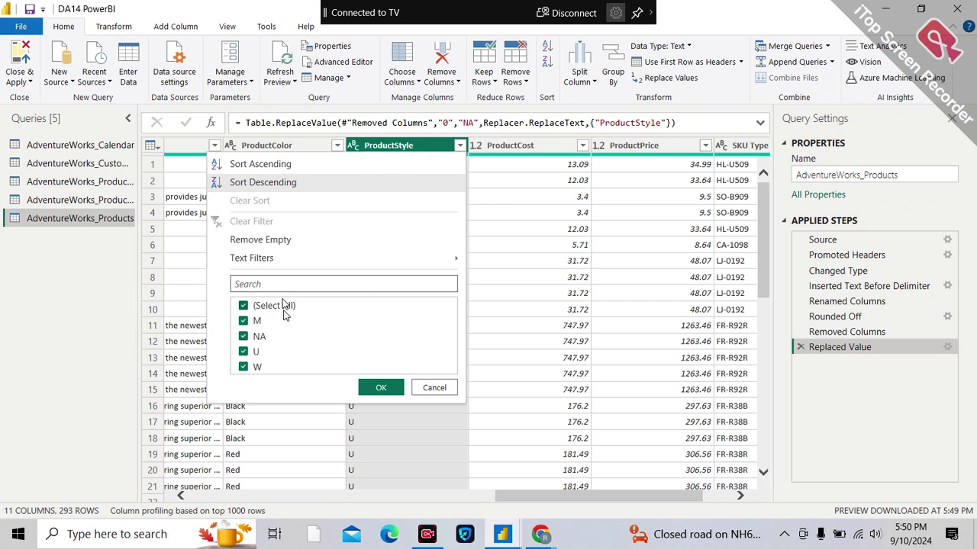
pyautogui.click(436, 387)
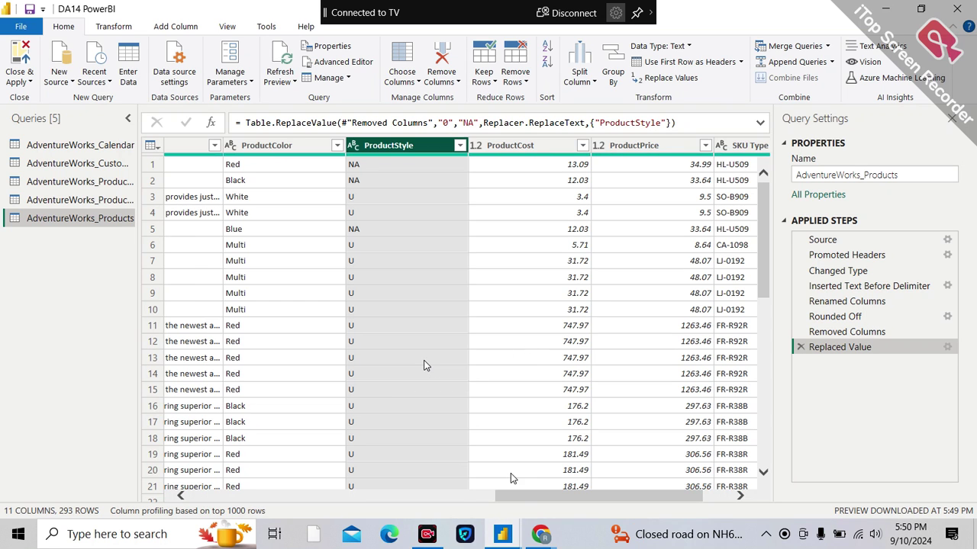
# Examine the ProductDescription column and the full description text in its first row
pyautogui.moveTo(525, 501); pyautogui.dragTo(220, 505)
pyautogui.hscroll(10, 359, 454)
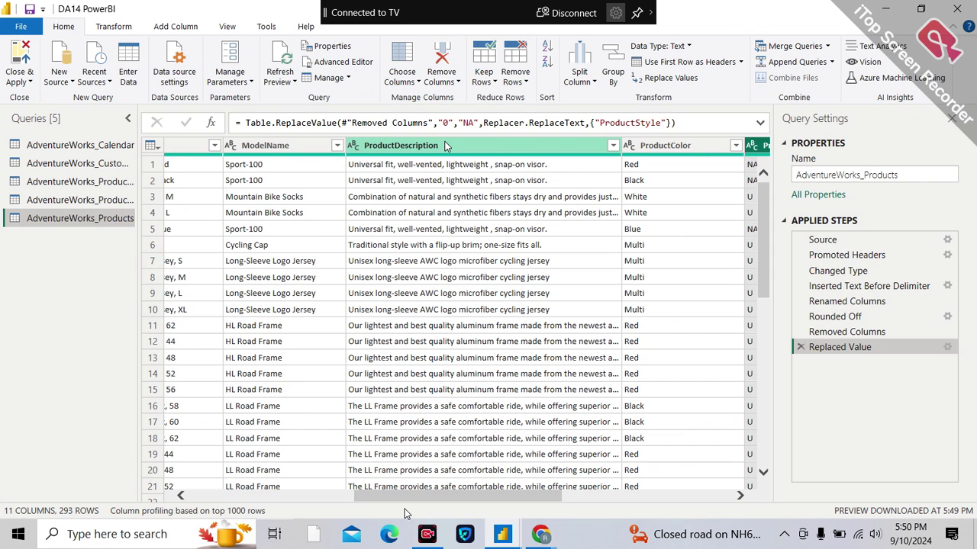
pyautogui.click(392, 150)
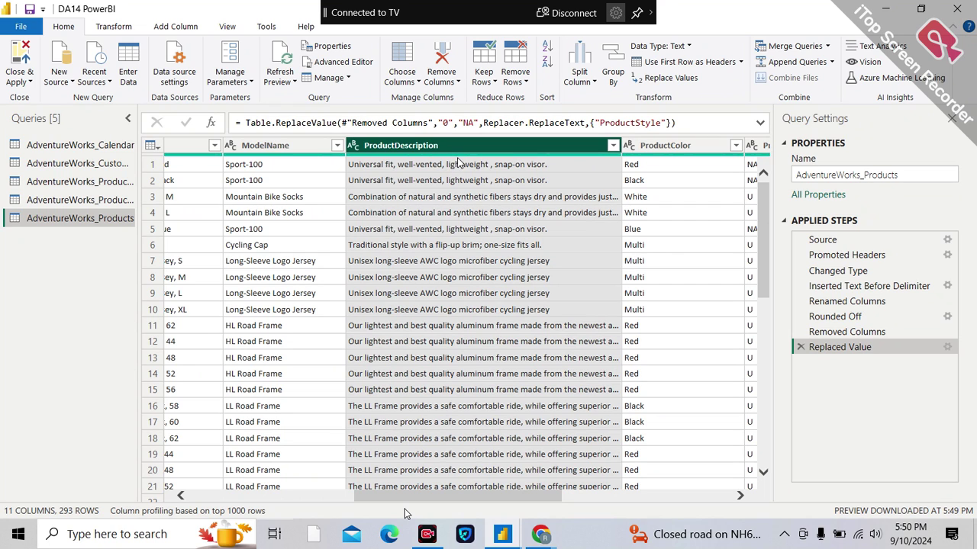
pyautogui.click(416, 166)
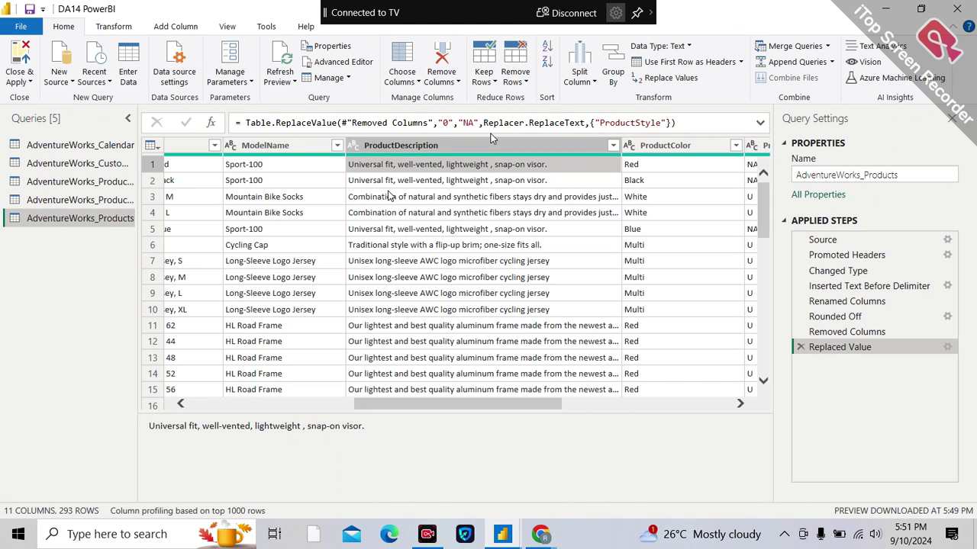
pyautogui.moveTo(431, 411); pyautogui.dragTo(298, 439)
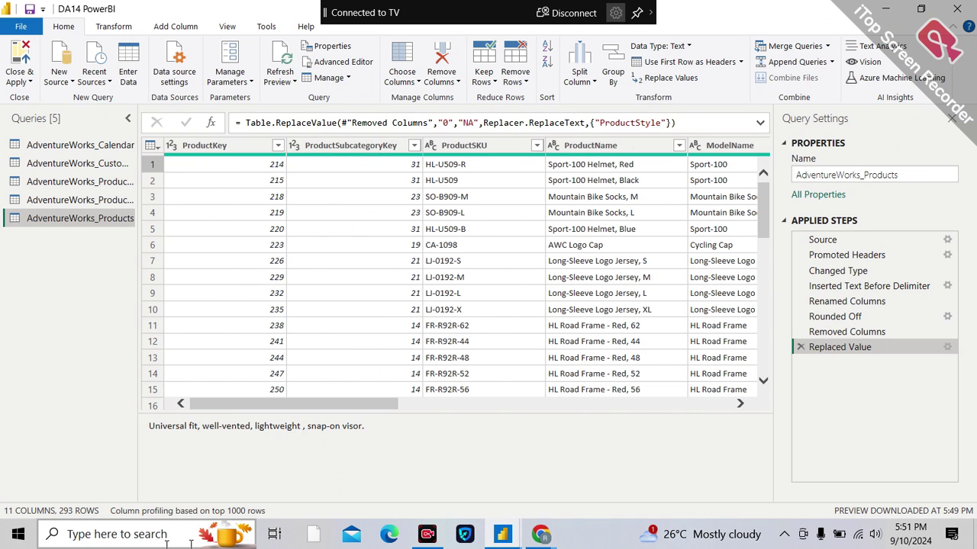
pyautogui.click(110, 537)
pyautogui.write('exc')
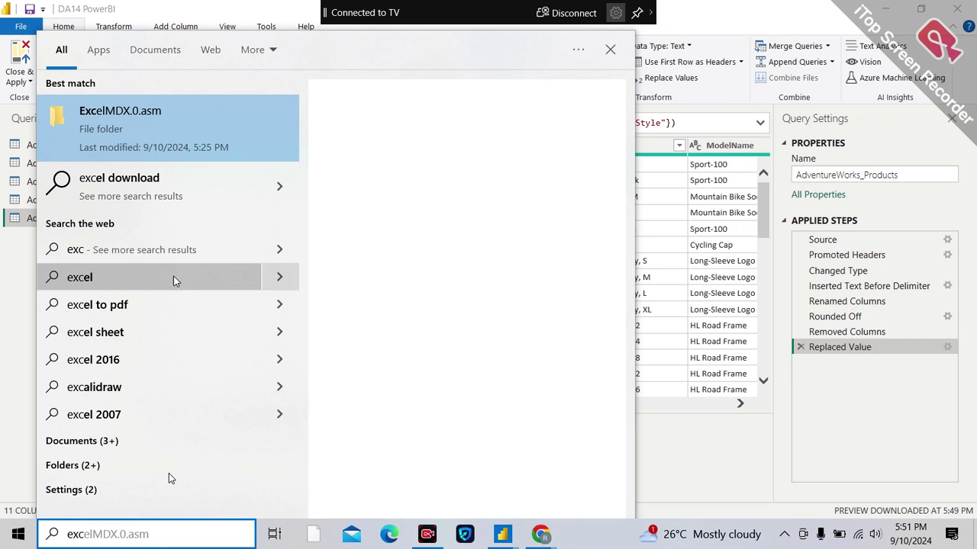
pyautogui.click(715, 422)
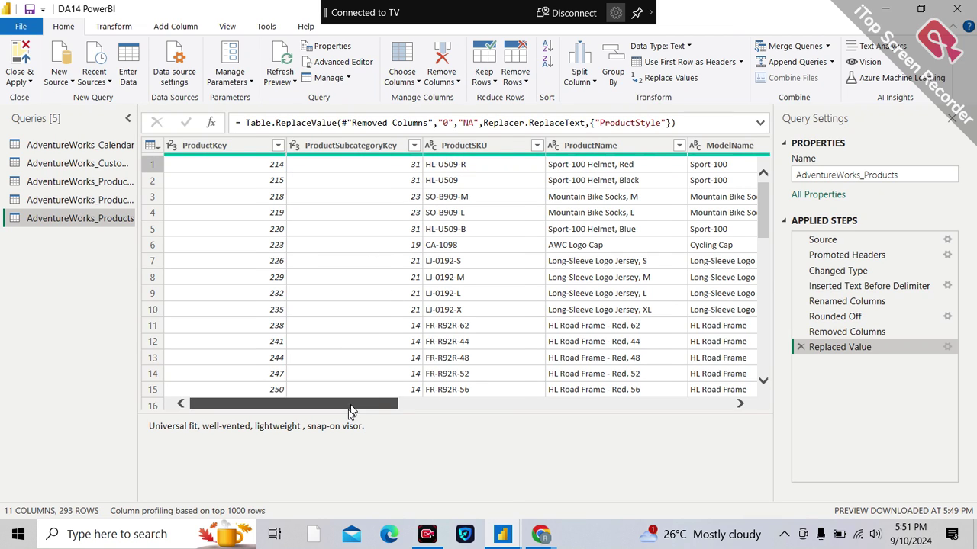
# Select the ProductName column in the products table
pyautogui.moveTo(347, 410); pyautogui.dragTo(353, 410)
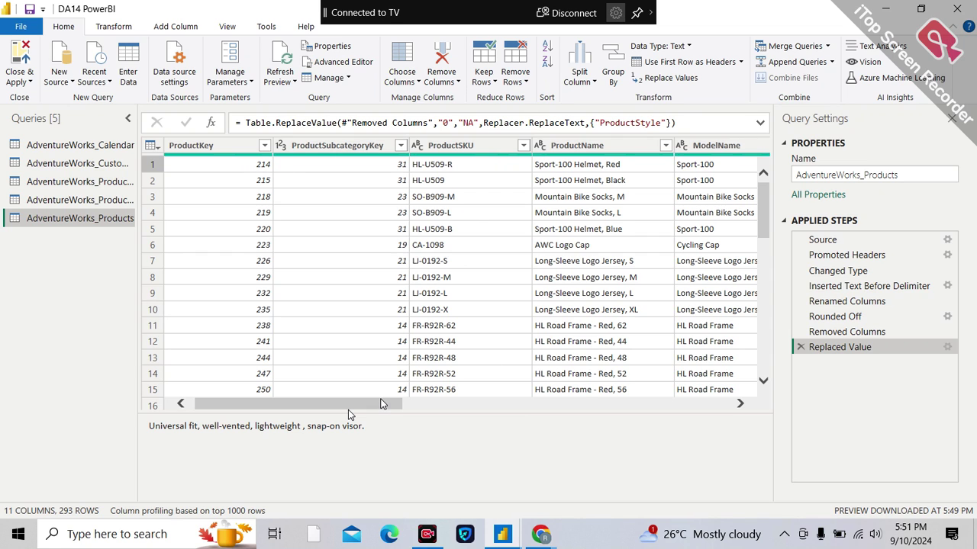
pyautogui.click(585, 143)
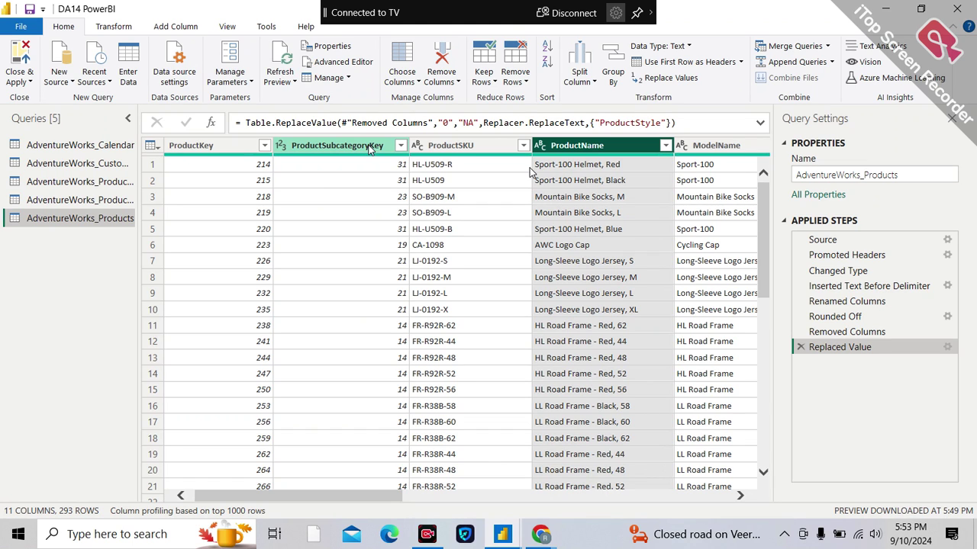
# Switch to the Google Meet call, admit the waiting participant, and return to the Power Query Editor
pyautogui.moveTo(532, 543)
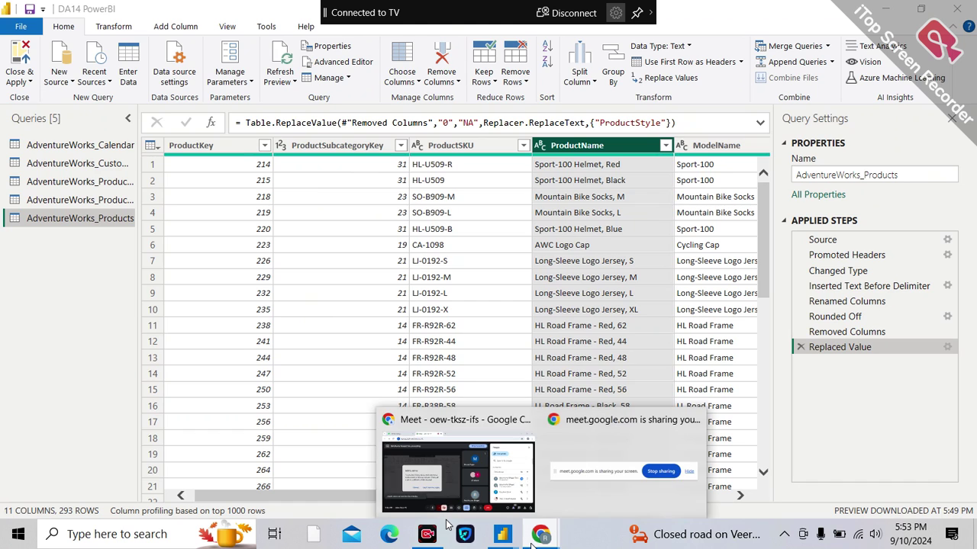
pyautogui.click(459, 479)
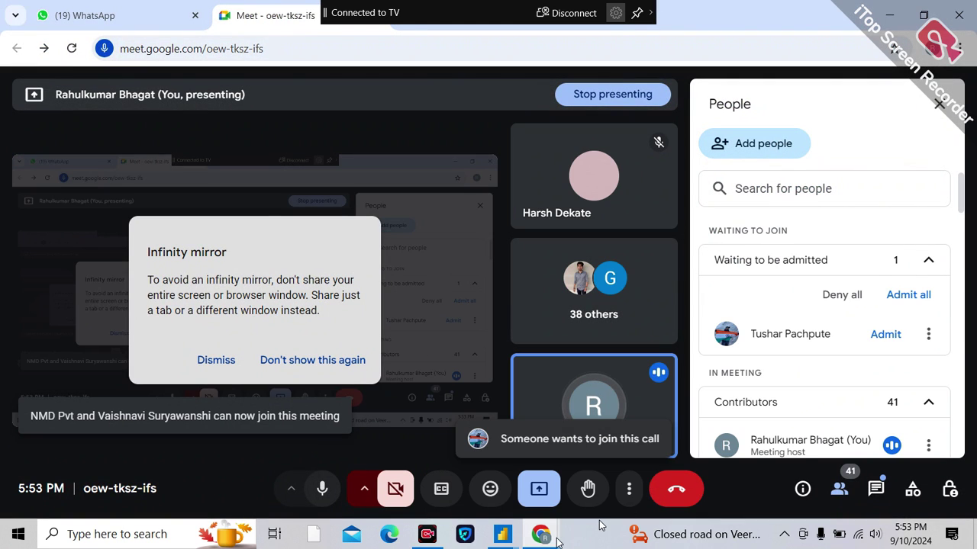
pyautogui.click(882, 336)
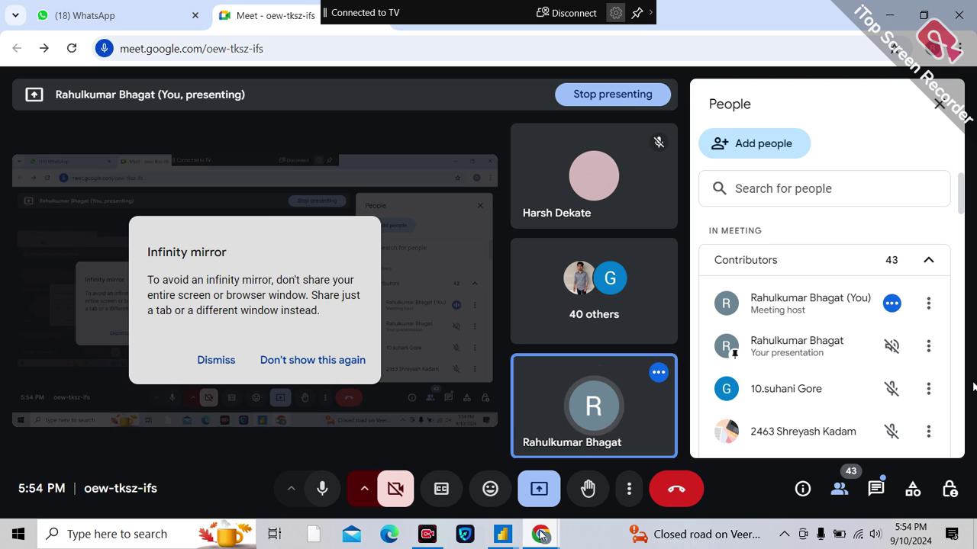
pyautogui.moveTo(509, 542)
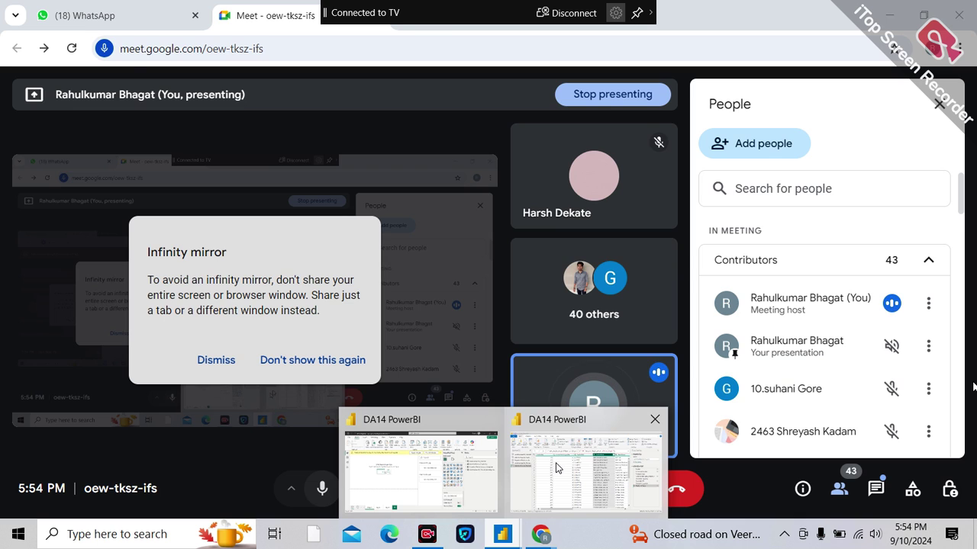
pyautogui.click(419, 473)
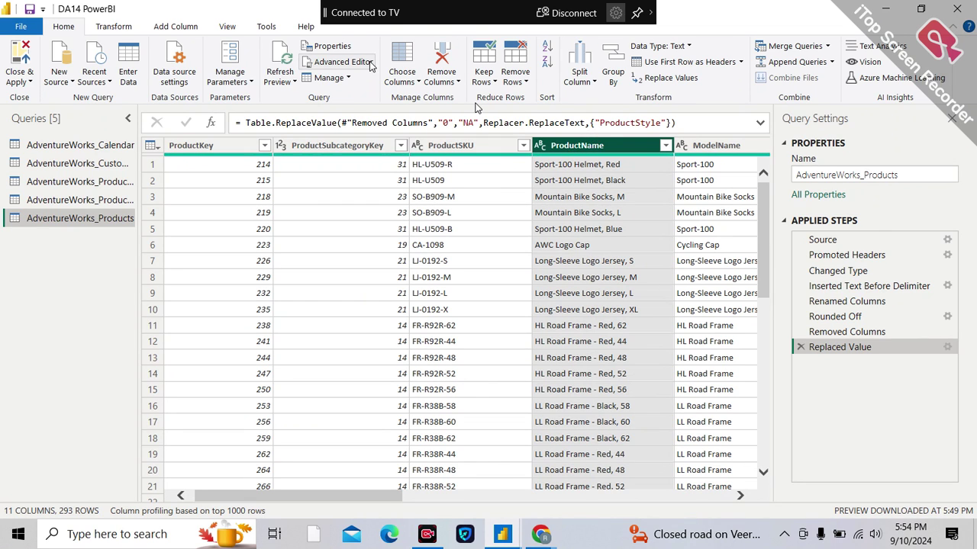
# Split the ProductName column into rows at each occurrence of a comma and dismiss the VPN notification
pyautogui.click(180, 30)
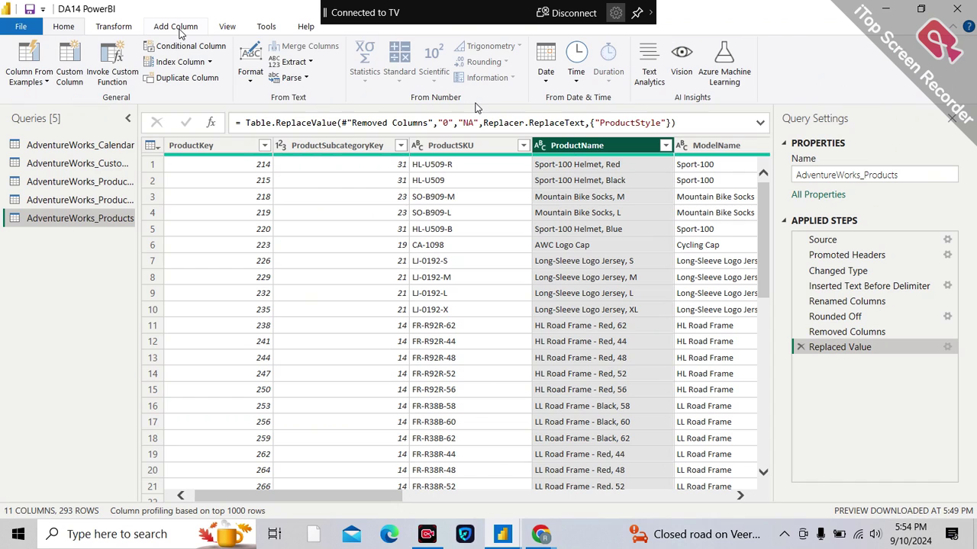
pyautogui.click(116, 27)
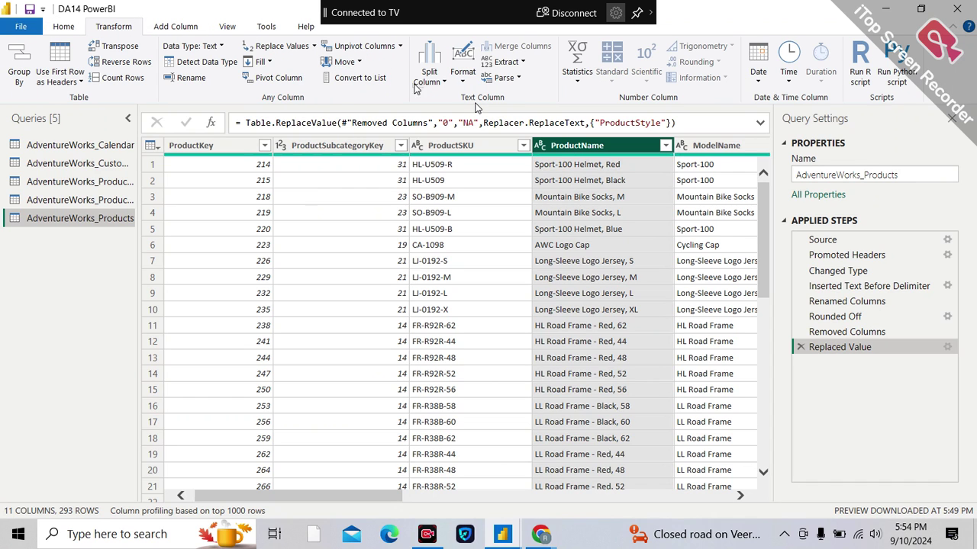
pyautogui.click(442, 85)
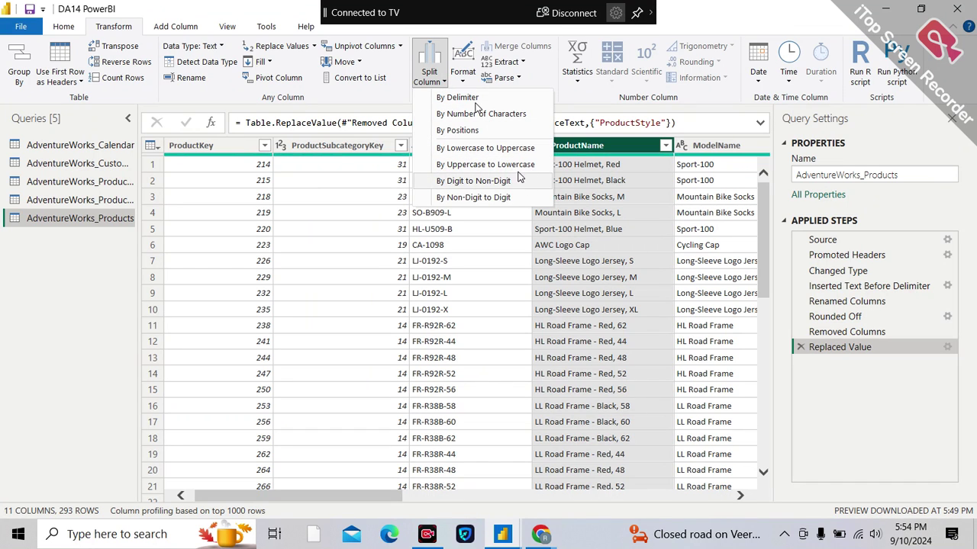
pyautogui.click(456, 99)
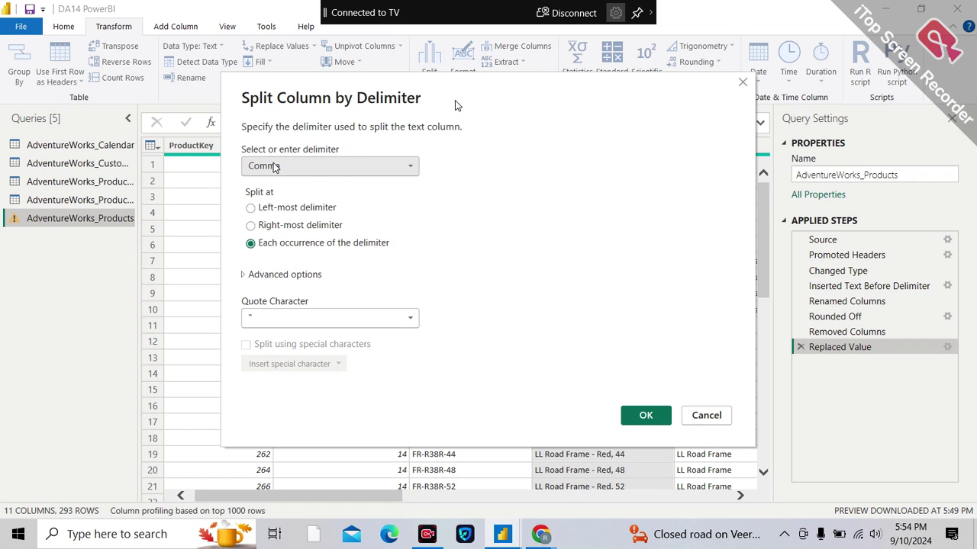
pyautogui.click(268, 276)
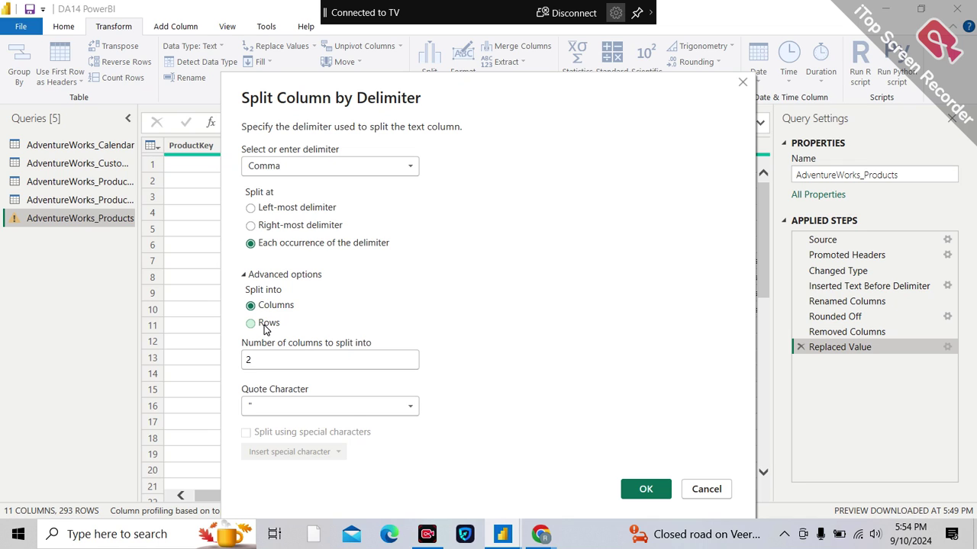
pyautogui.click(268, 323)
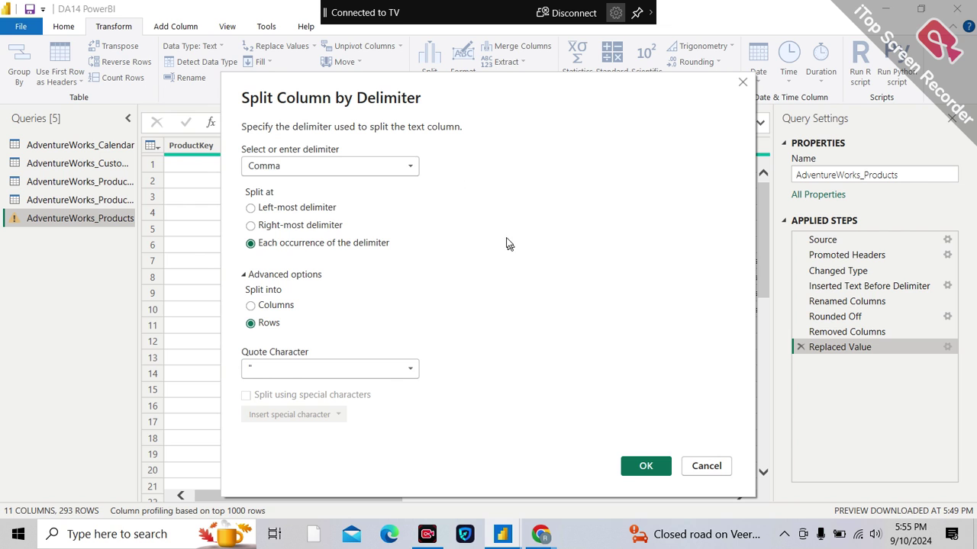
pyautogui.click(645, 466)
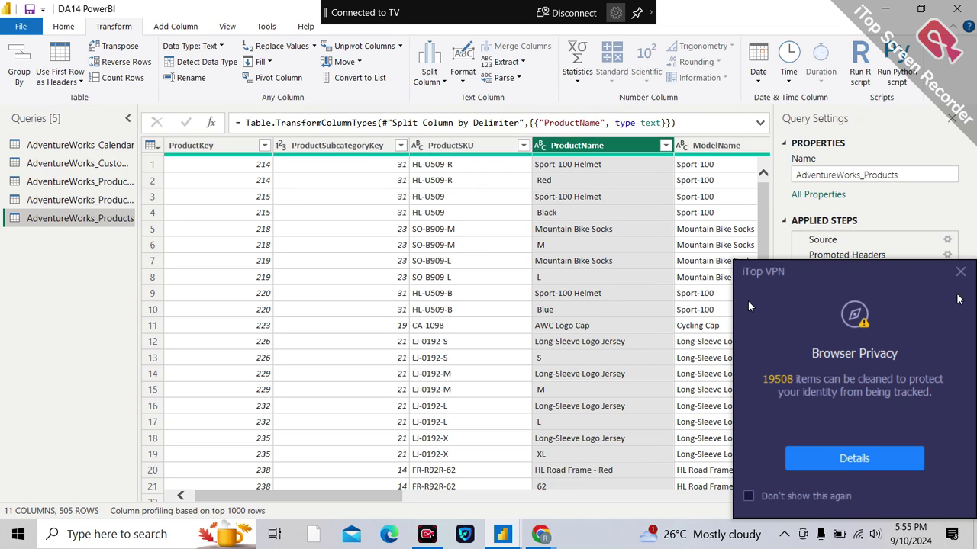
pyautogui.click(960, 273)
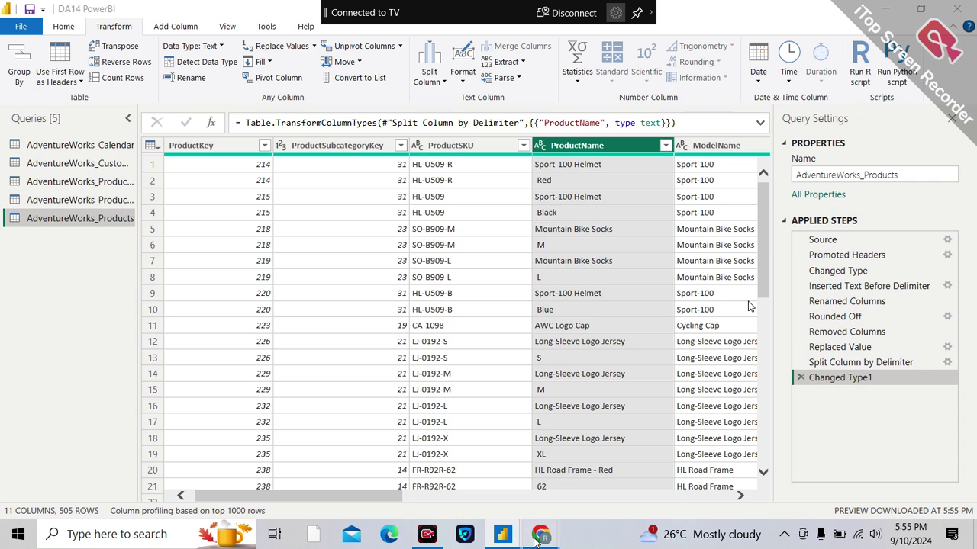
# Switch to the Google Meet call, admit the waiting participant, and return to the Power Query Editor
pyautogui.moveTo(541, 534)
pyautogui.click(452, 489)
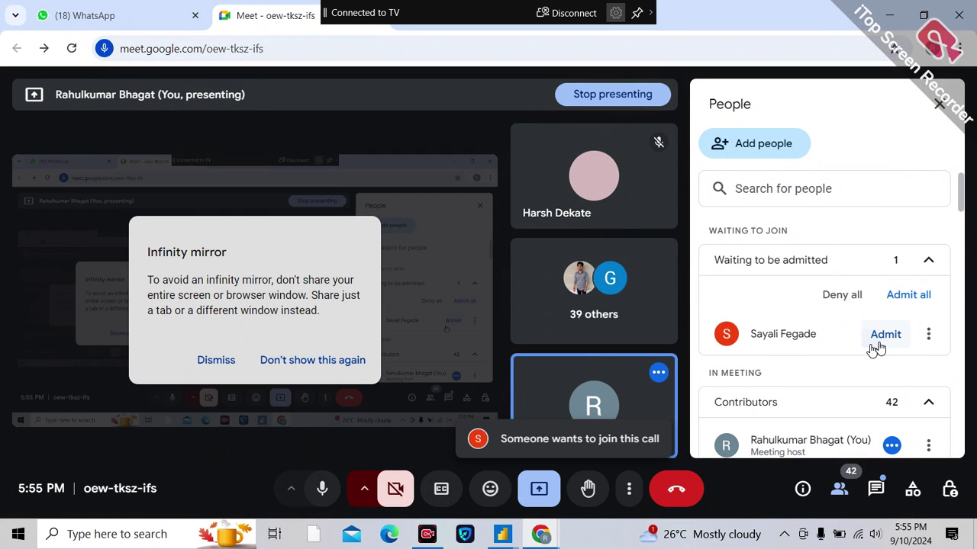
pyautogui.click(873, 343)
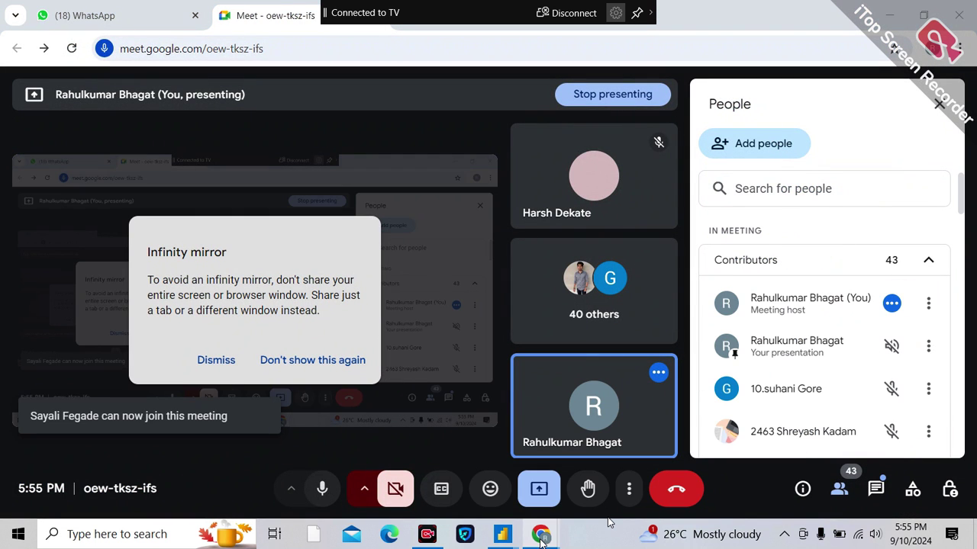
pyautogui.moveTo(540, 534)
pyautogui.moveTo(502, 534)
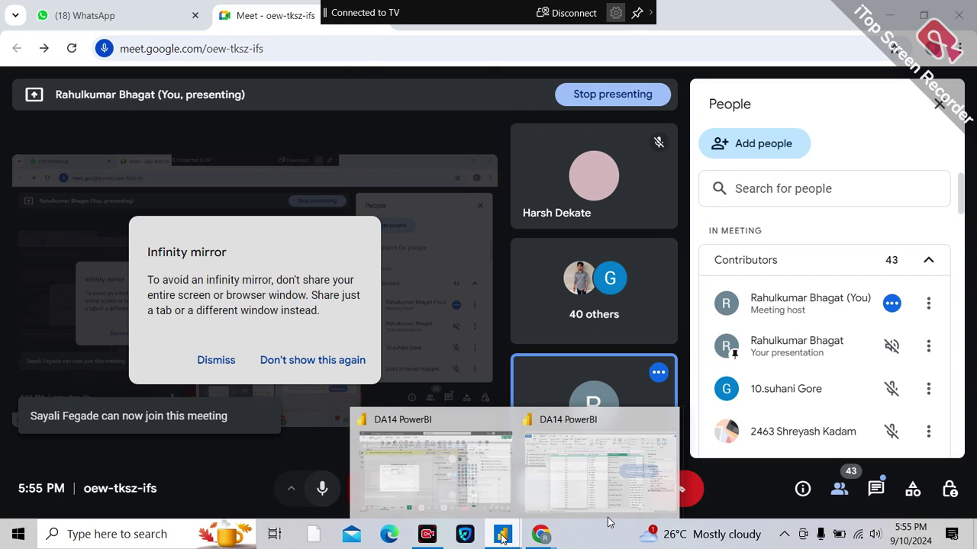
pyautogui.click(532, 474)
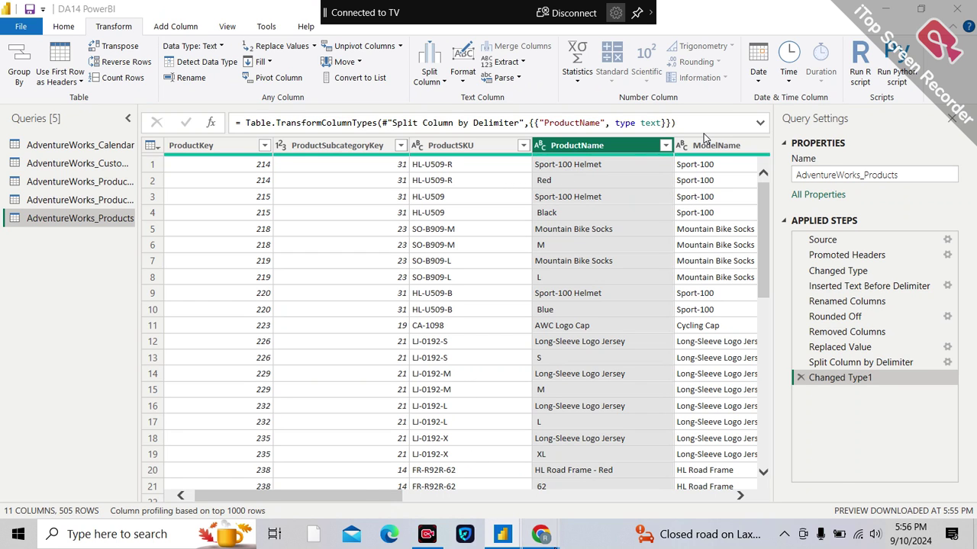
# Admit the next person waiting to join the Google Meet call and go back to the Power Query Editor
pyautogui.moveTo(540, 534)
pyautogui.click(752, 480)
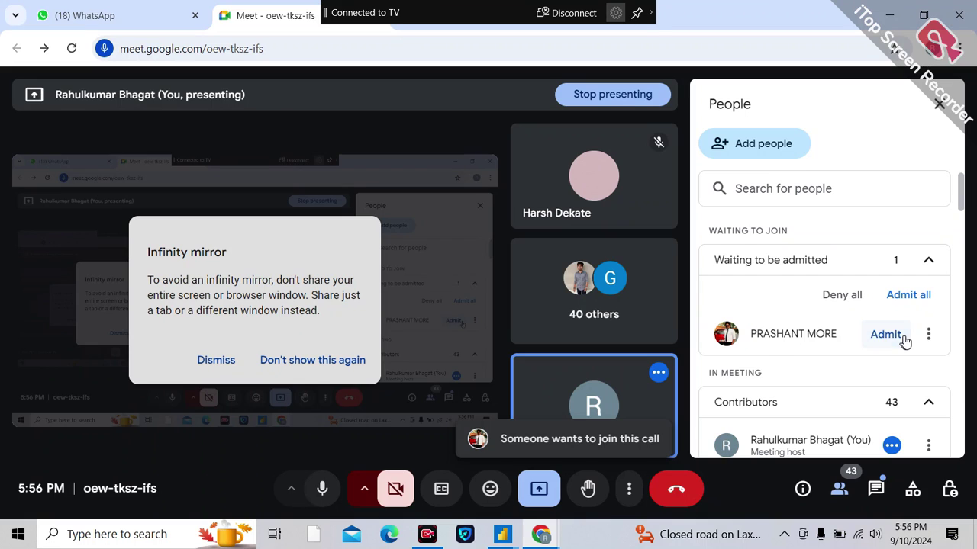
pyautogui.click(903, 339)
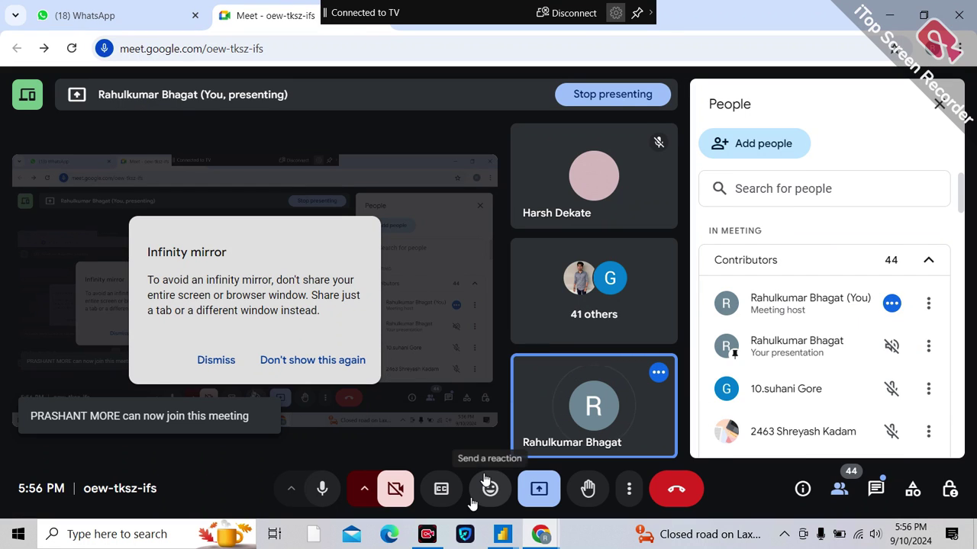
pyautogui.moveTo(502, 534)
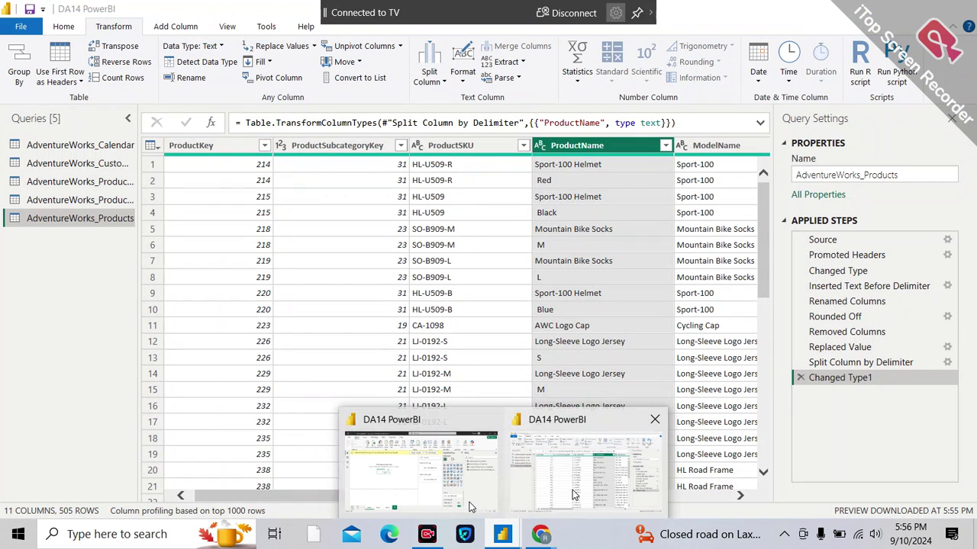
pyautogui.click(572, 490)
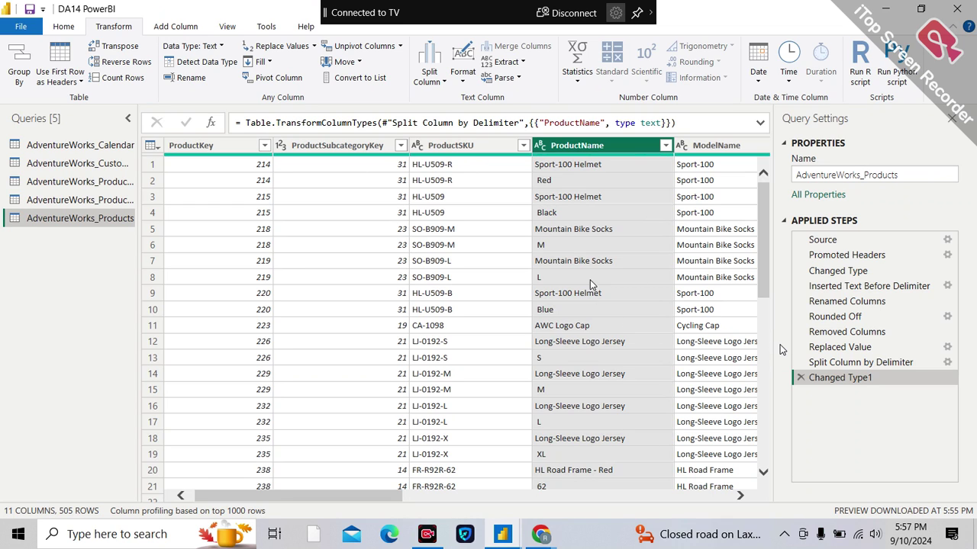
# Delete the Changed Type1 and Split Column by Delimiter applied steps from the AdventureWorks_Products query
pyautogui.click(801, 377)
pyautogui.click(800, 362)
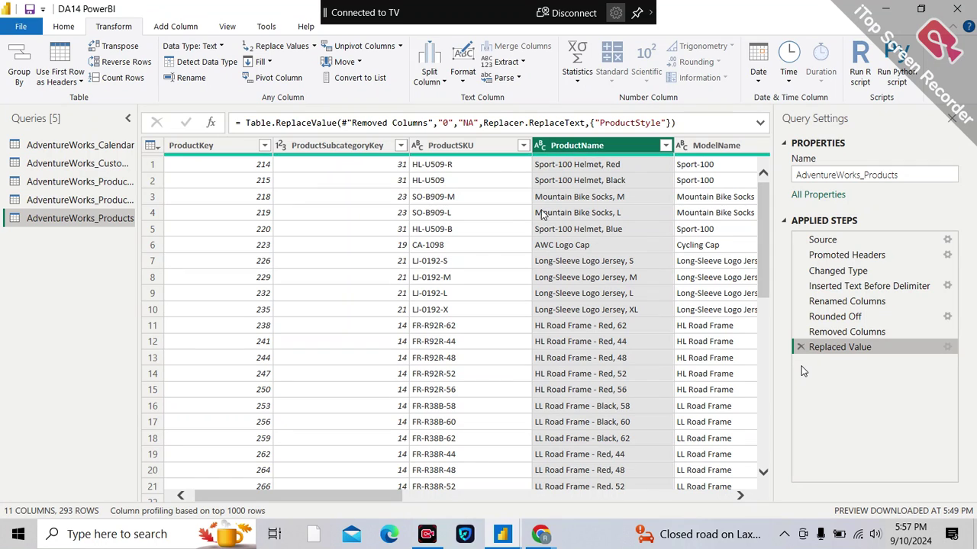
# Let the newly waiting participant into the Google Meet call and switch back to the Power Query Editor
pyautogui.moveTo(538, 536)
pyautogui.click(461, 468)
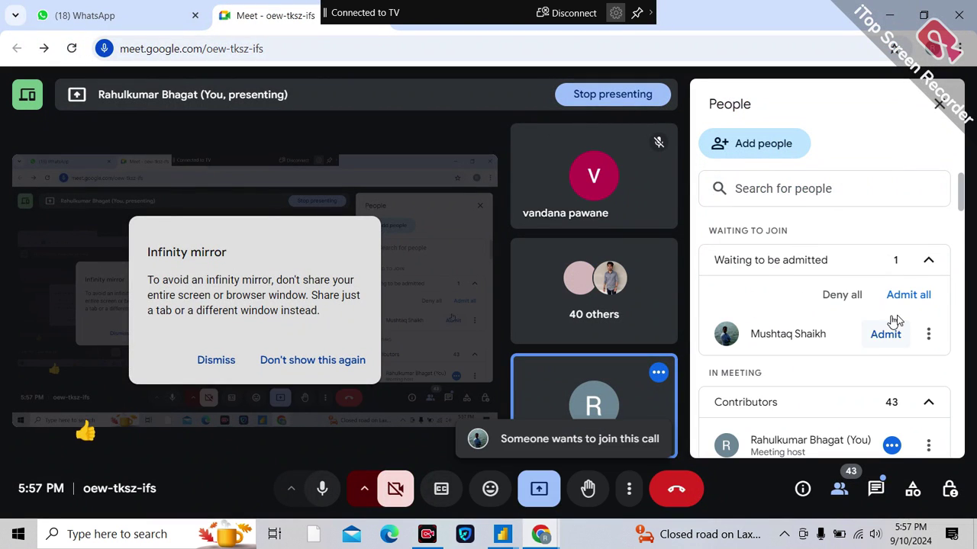
pyautogui.click(886, 334)
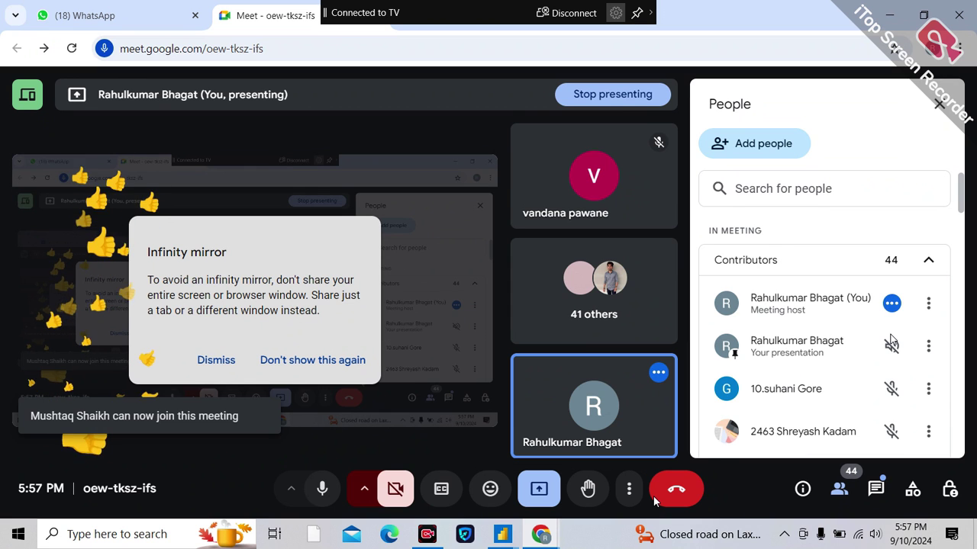
pyautogui.moveTo(502, 534)
pyautogui.click(510, 427)
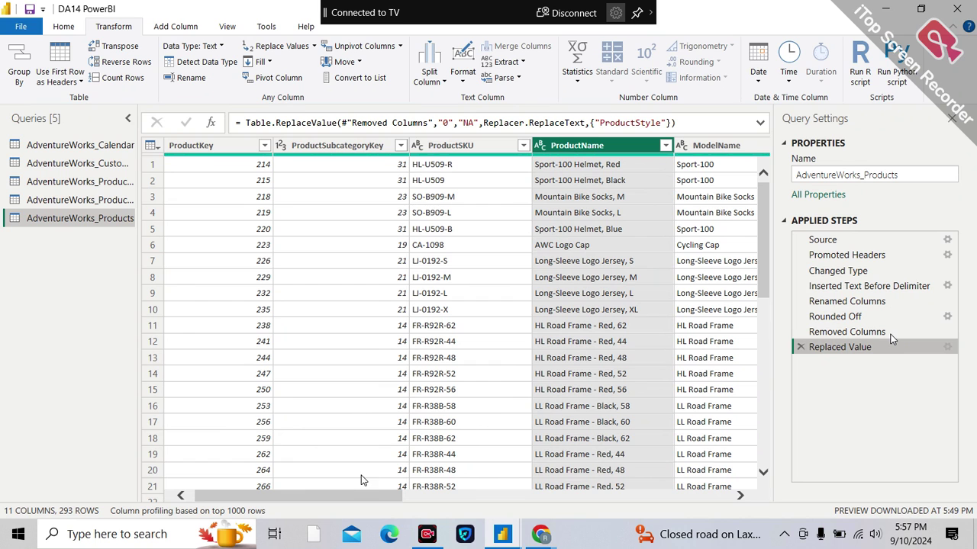
# Examine the ProductSKU column, the full value in its first row, and the remaining columns of the products table
pyautogui.moveTo(353, 502); pyautogui.dragTo(383, 500)
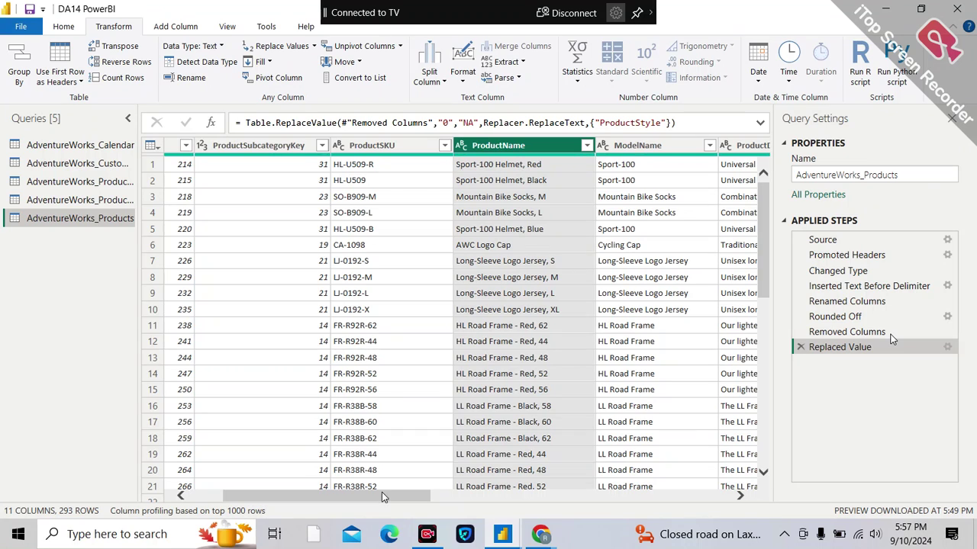
pyautogui.click(353, 158)
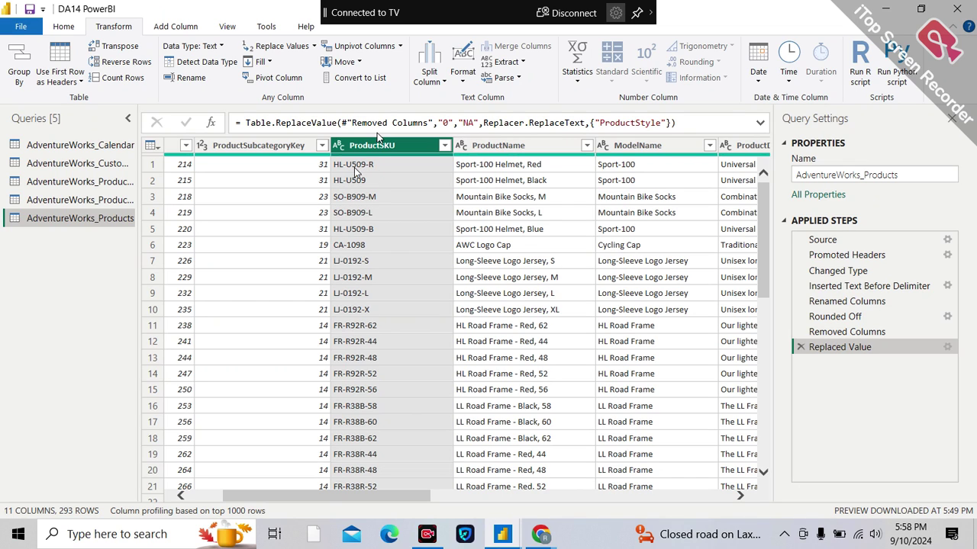
pyautogui.click(401, 165)
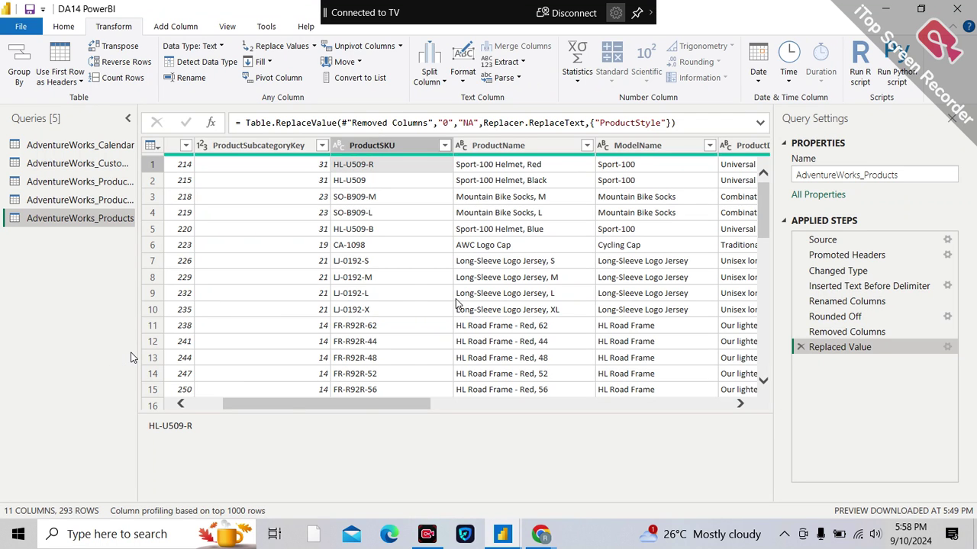
pyautogui.hscroll(5, 587, 282)
pyautogui.hscroll(5, 588, 282)
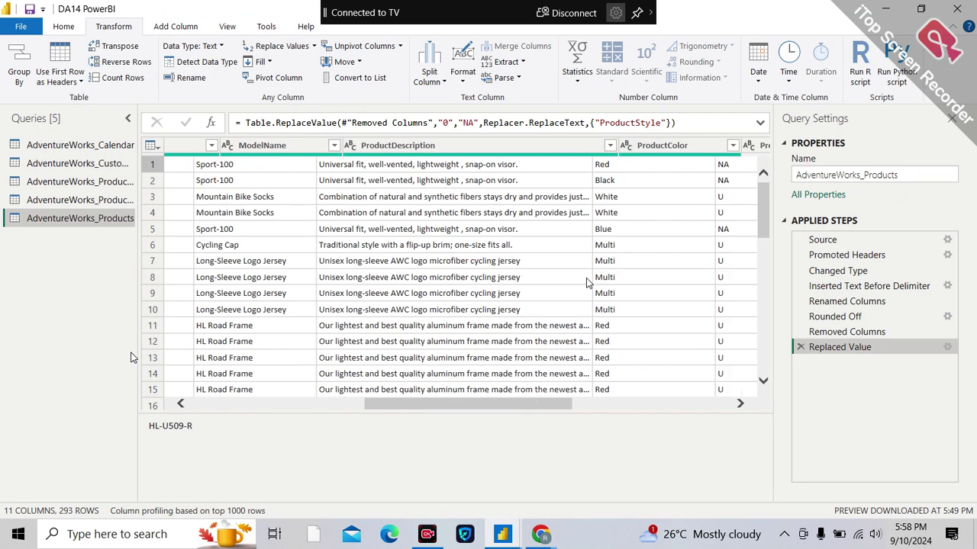
pyautogui.hscroll(3, 622, 244)
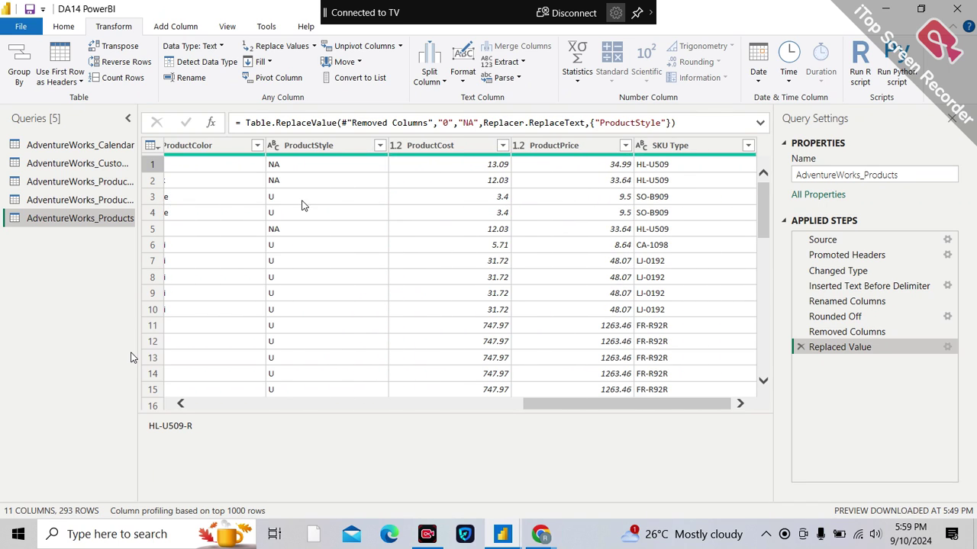
# Apply the query changes and close the Power Query Editor
pyautogui.click(64, 27)
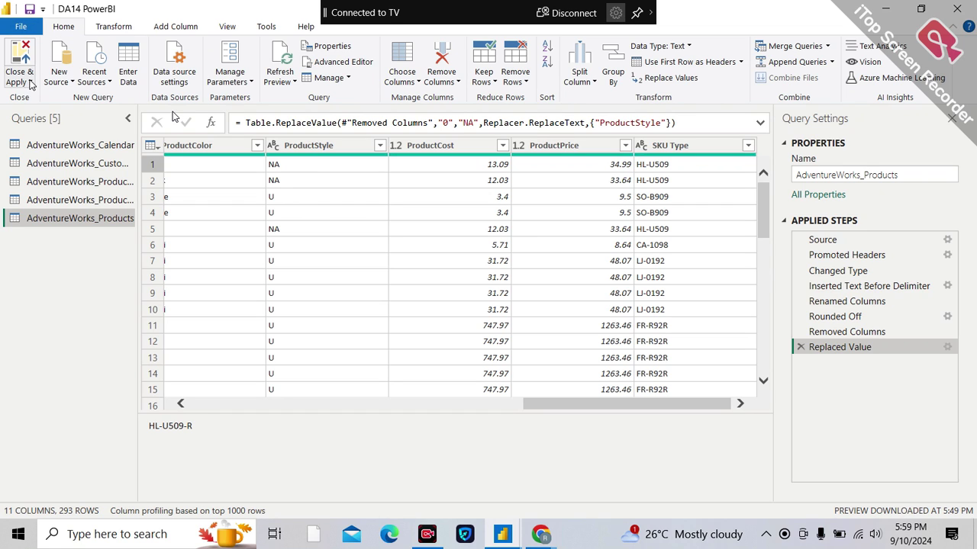
pyautogui.click(30, 82)
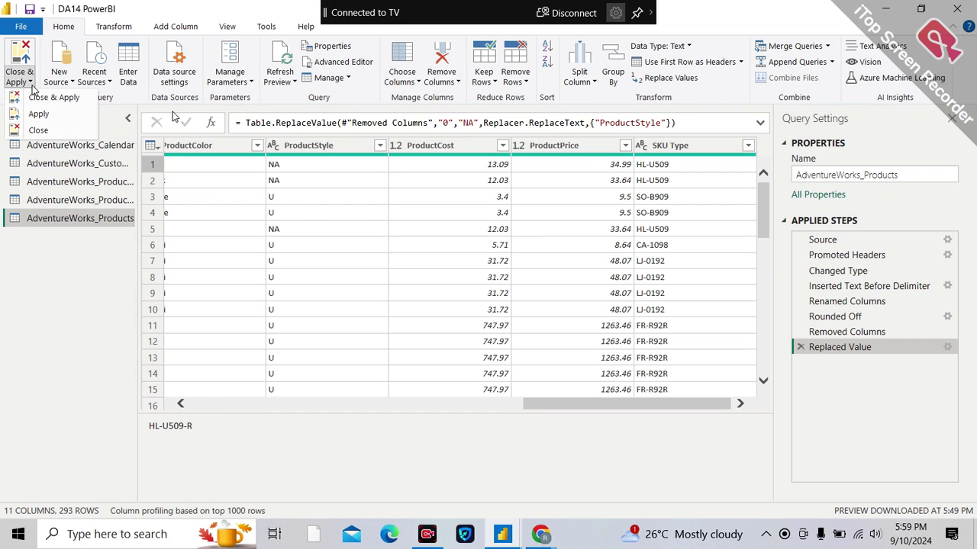
pyautogui.click(49, 99)
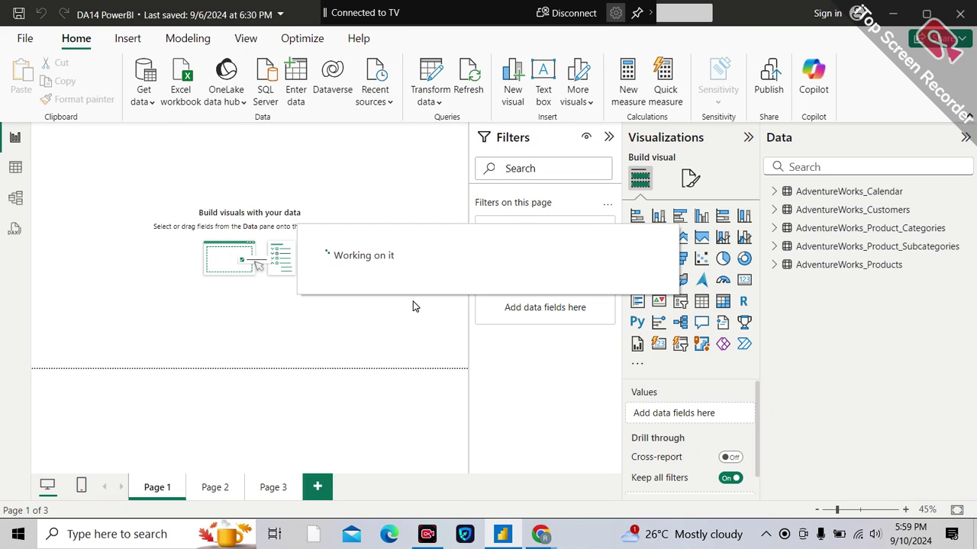
# Import AdventureWorks_Returns.csv as a Text/CSV source and load it straight into the report
pyautogui.click(145, 97)
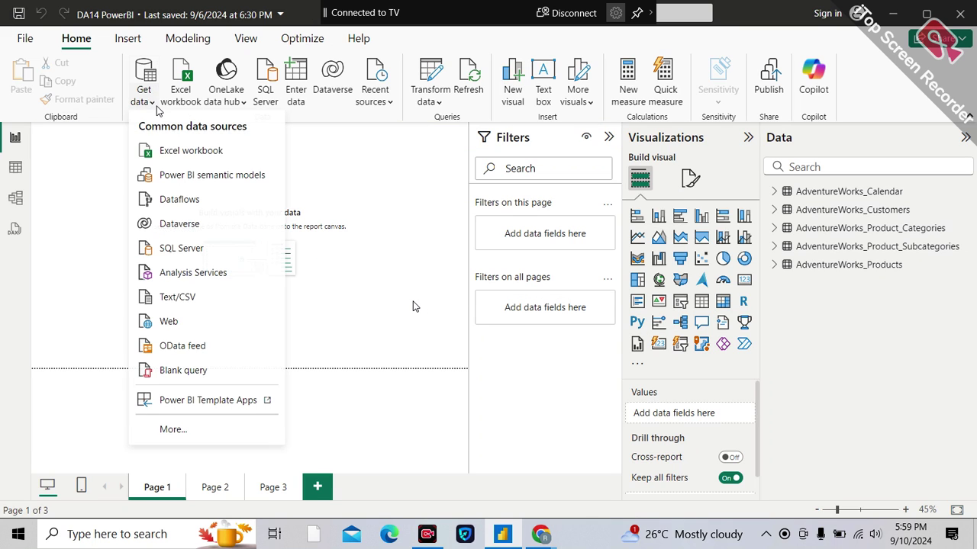
pyautogui.click(187, 291)
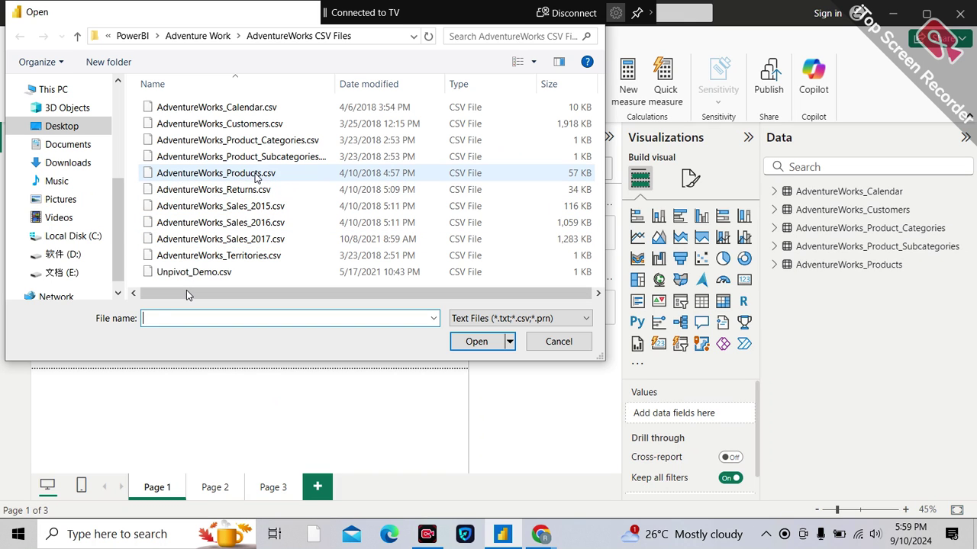
pyautogui.click(255, 192)
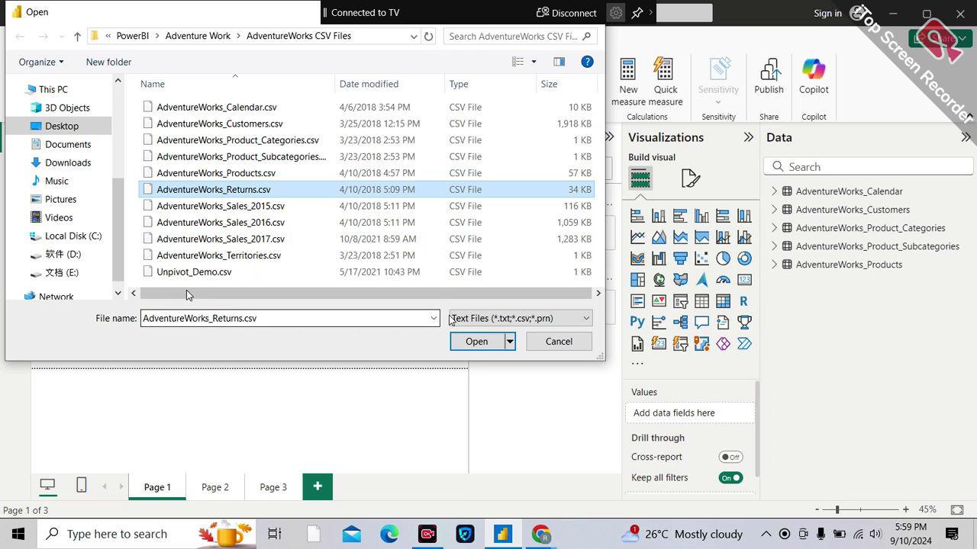
pyautogui.click(477, 347)
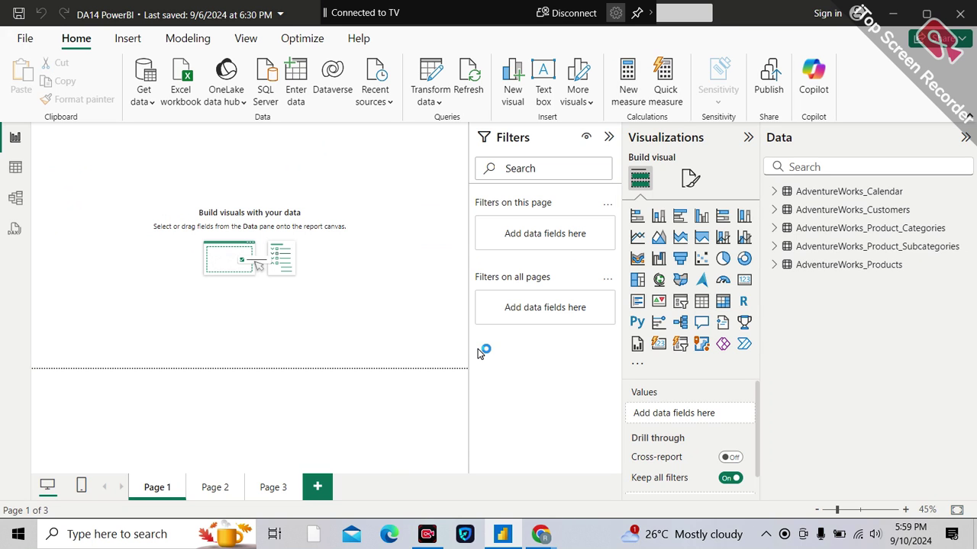
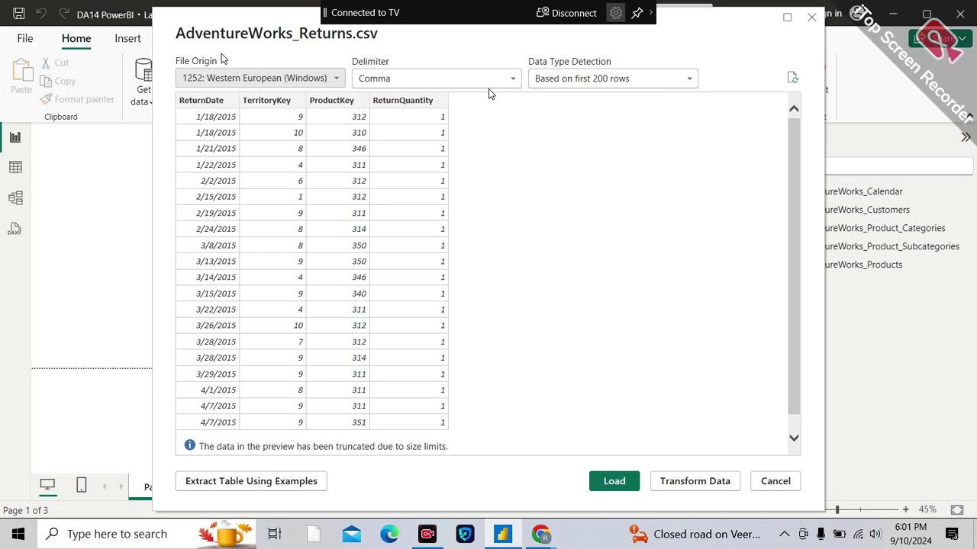
pyautogui.click(615, 481)
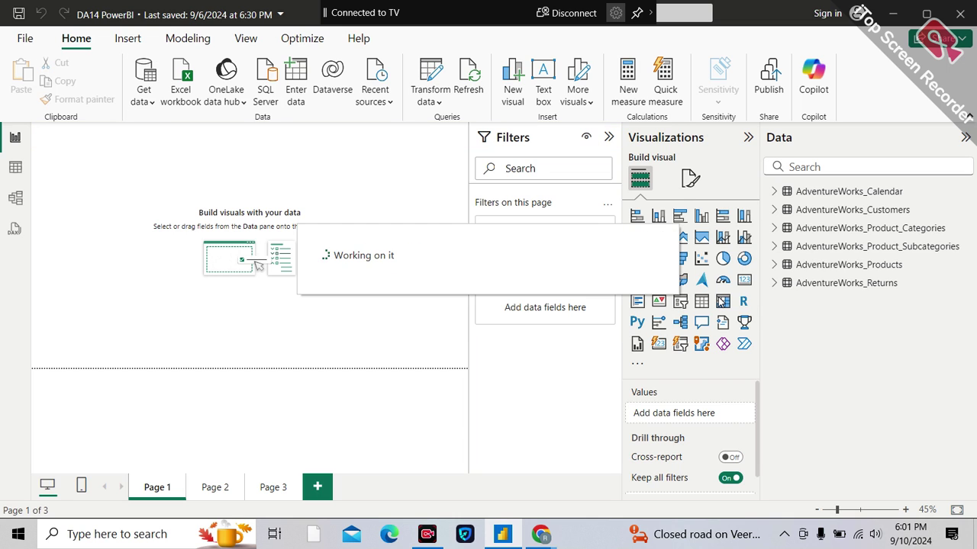
# Import AdventureWorks_Sales_2015.csv as a Text/CSV source and open it for transformation in the Power Query Editor
pyautogui.click(153, 102)
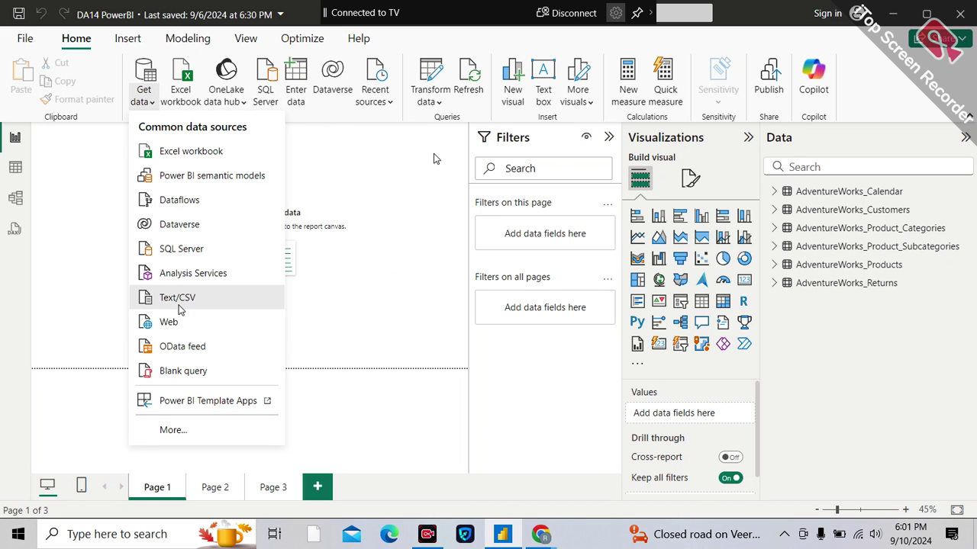
pyautogui.click(178, 300)
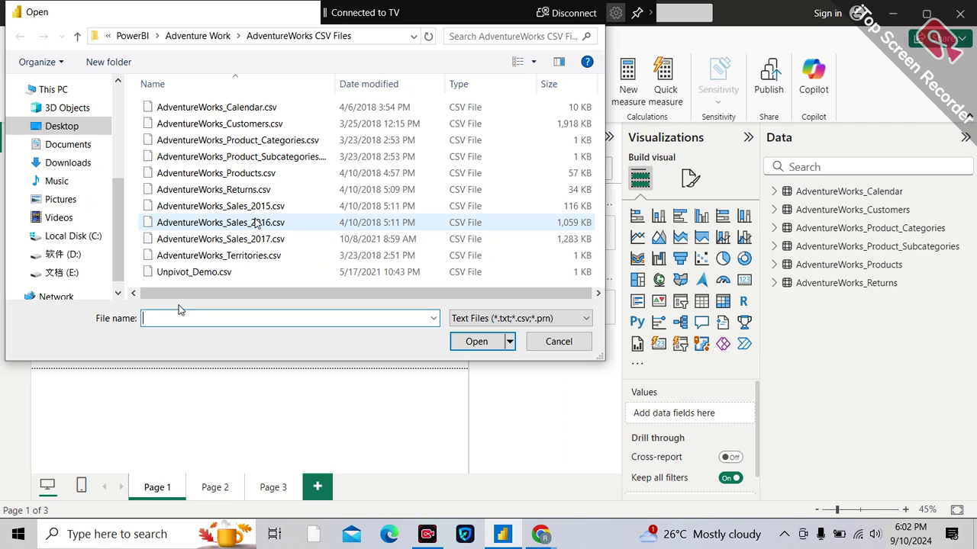
pyautogui.click(263, 206)
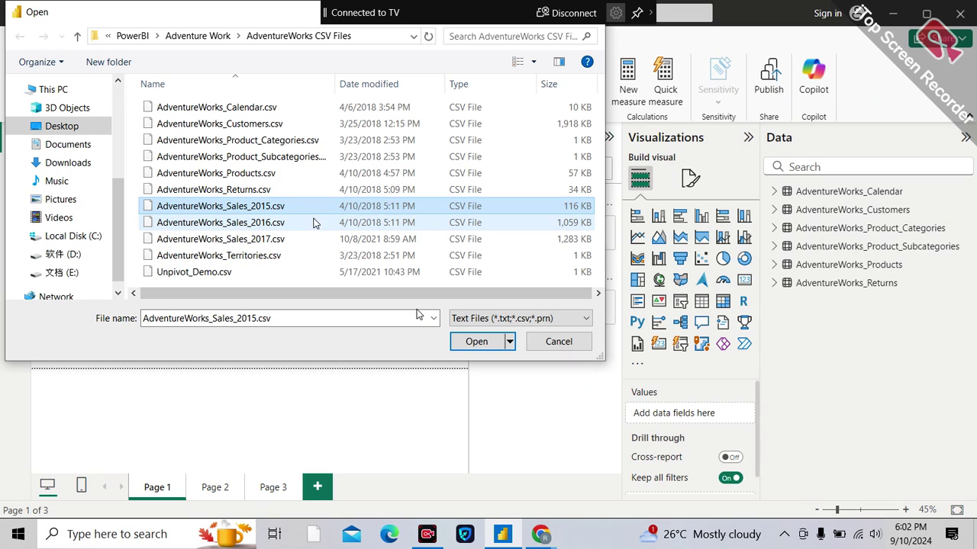
pyautogui.click(492, 345)
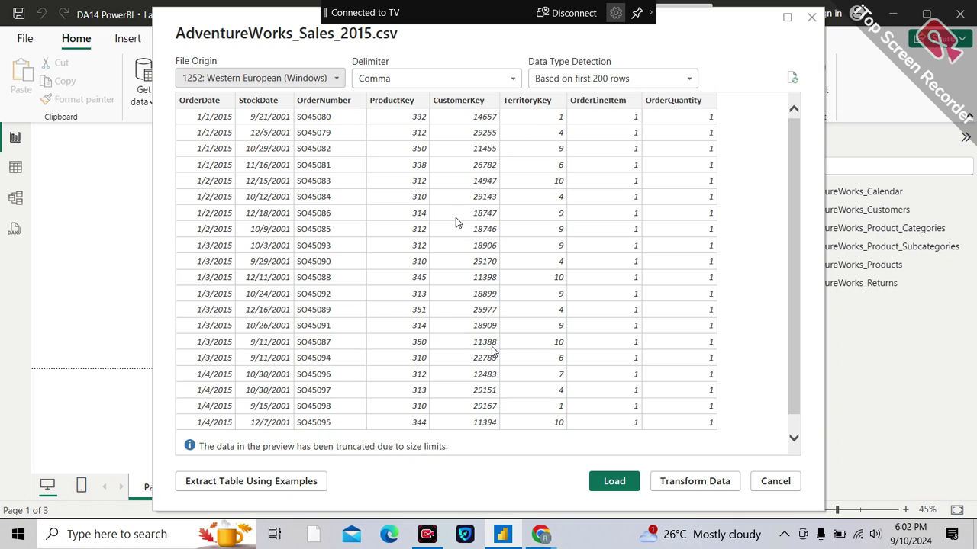
pyautogui.click(699, 488)
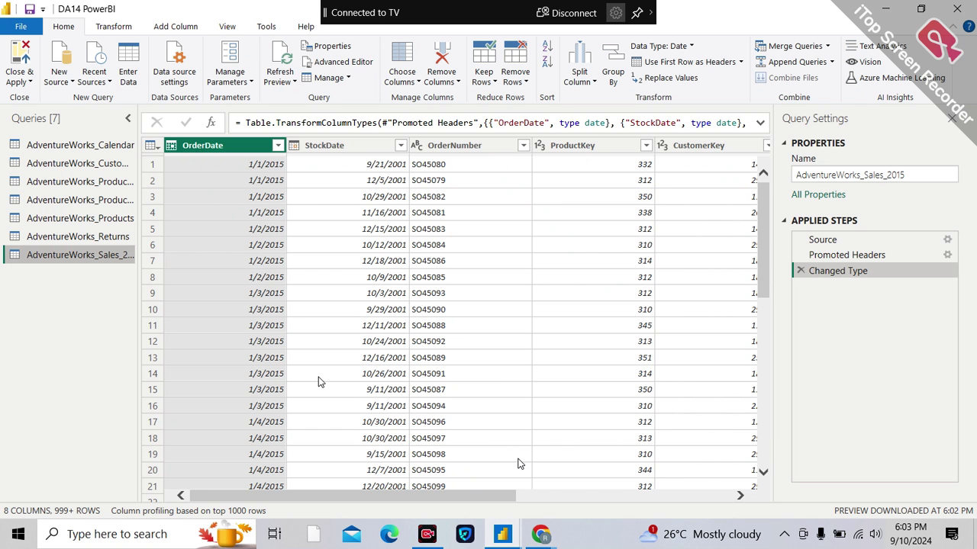
# Widen the list of queries so that the longer table names fit
pyautogui.moveTo(363, 494); pyautogui.dragTo(292, 465)
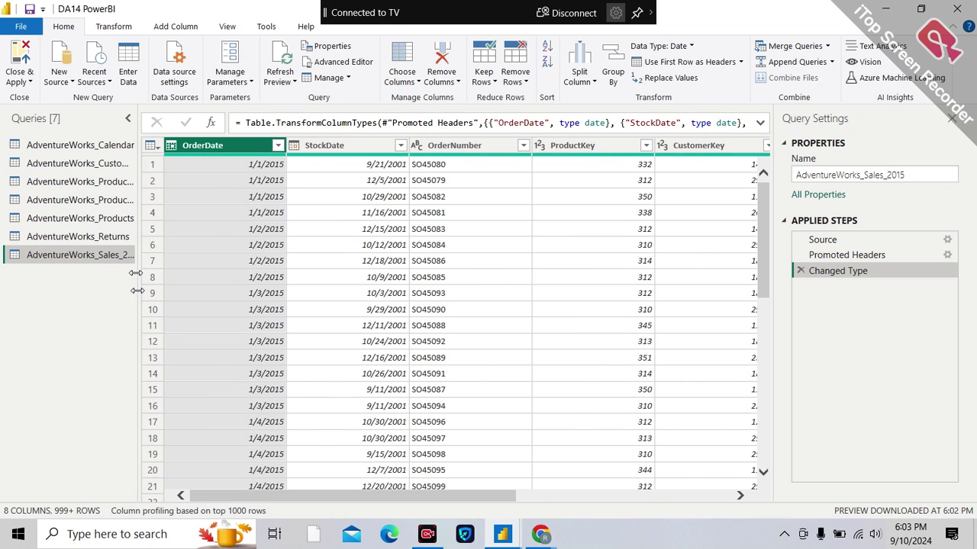
pyautogui.moveTo(135, 112); pyautogui.dragTo(182, 115)
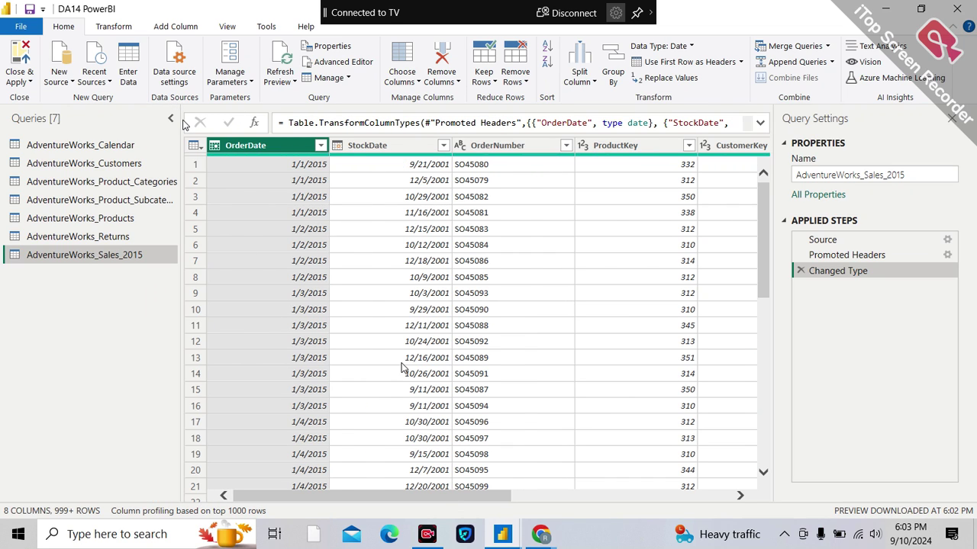
# Import AdventureWorks_Sales_2016.csv as a new Text/CSV source, keeping the default import settings
pyautogui.click(68, 84)
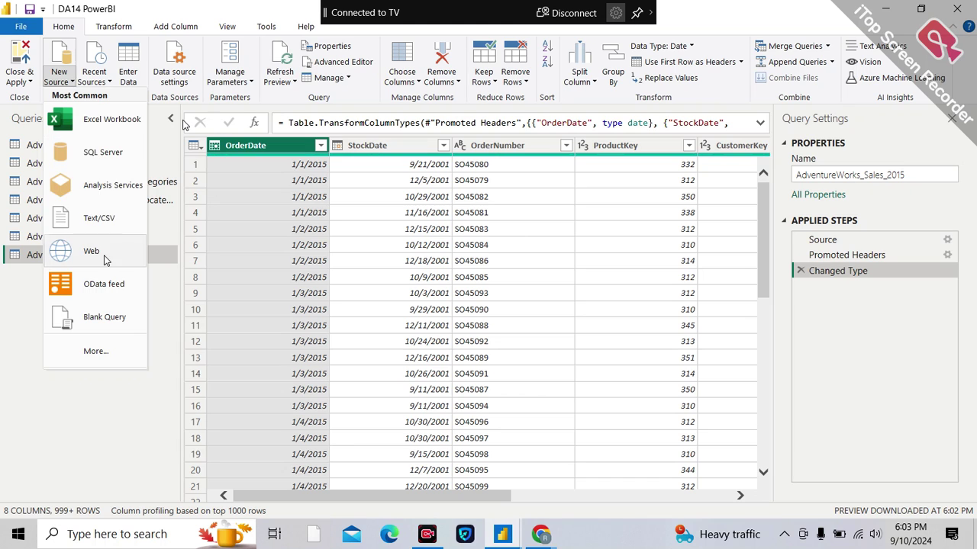
pyautogui.click(105, 221)
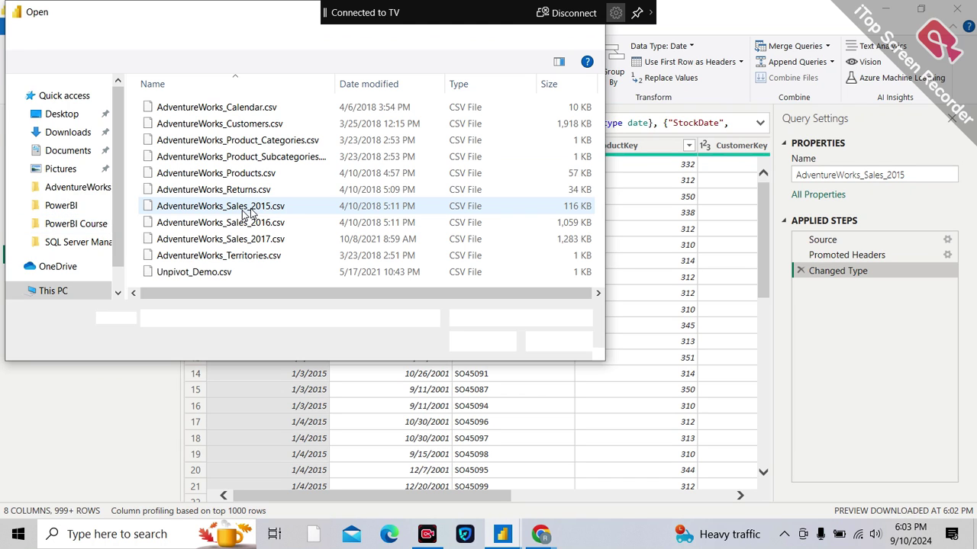
pyautogui.click(272, 224)
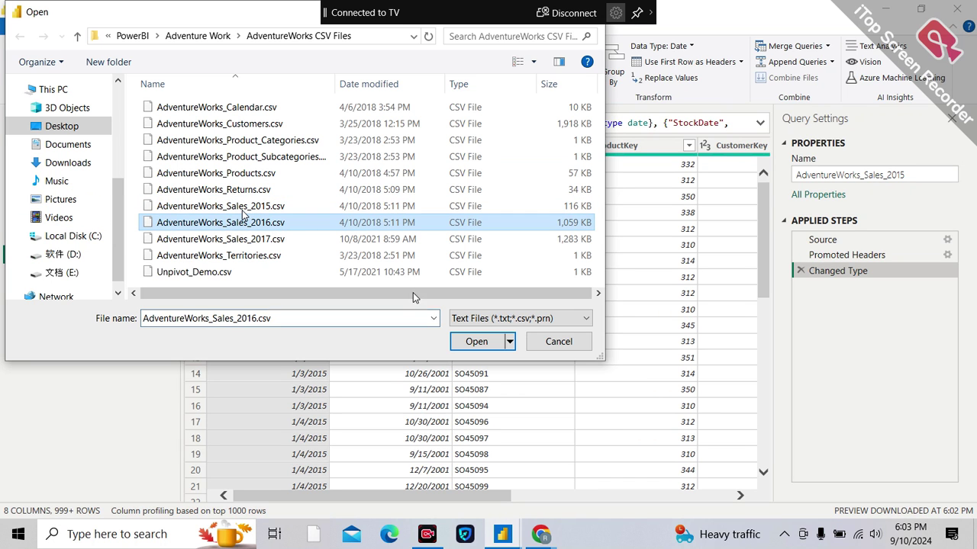
pyautogui.click(477, 342)
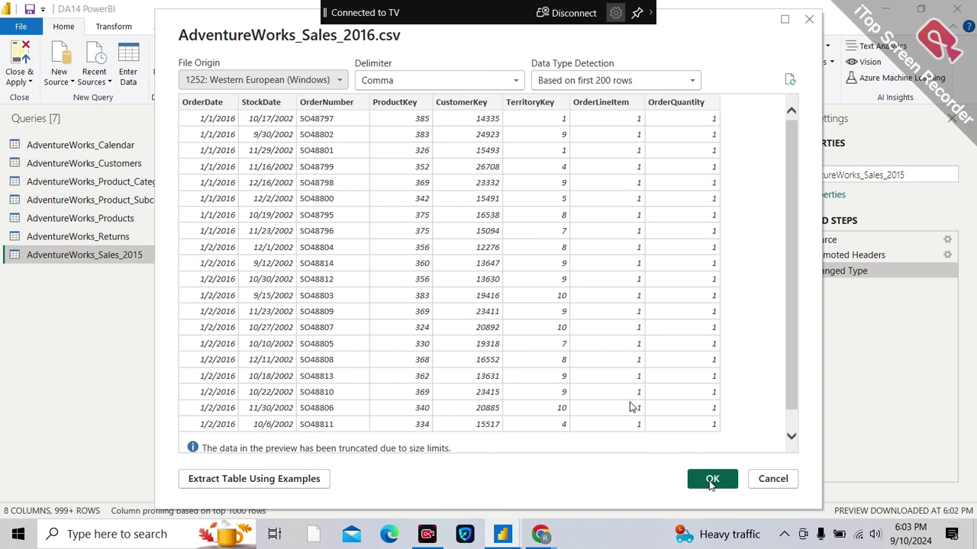
pyautogui.click(709, 478)
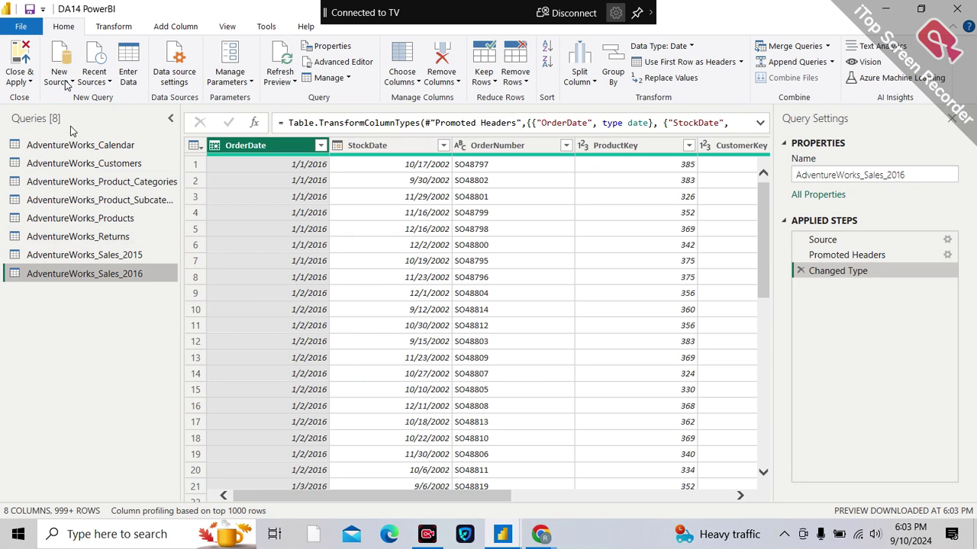
# Review the full list of recently used data sources and leave it without connecting to any
pyautogui.click(69, 82)
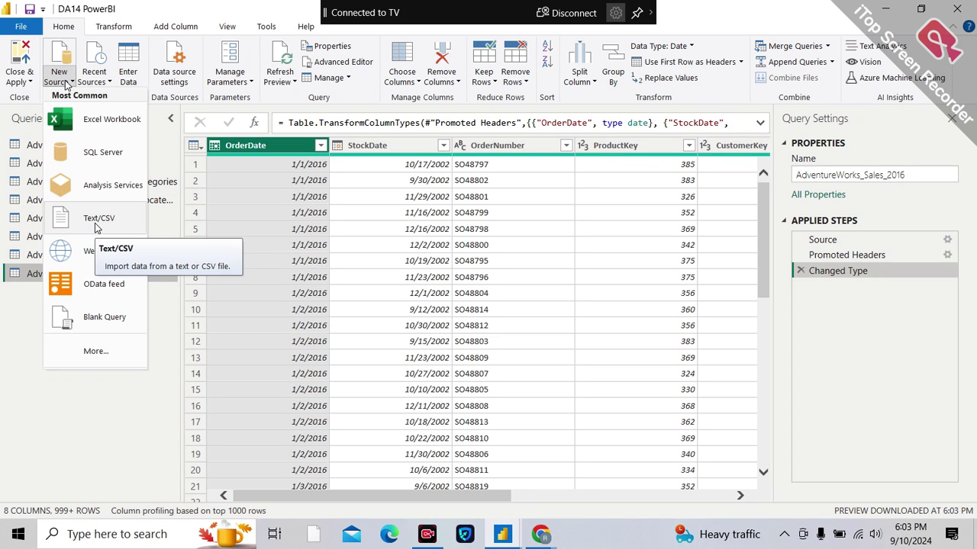
pyautogui.click(71, 400)
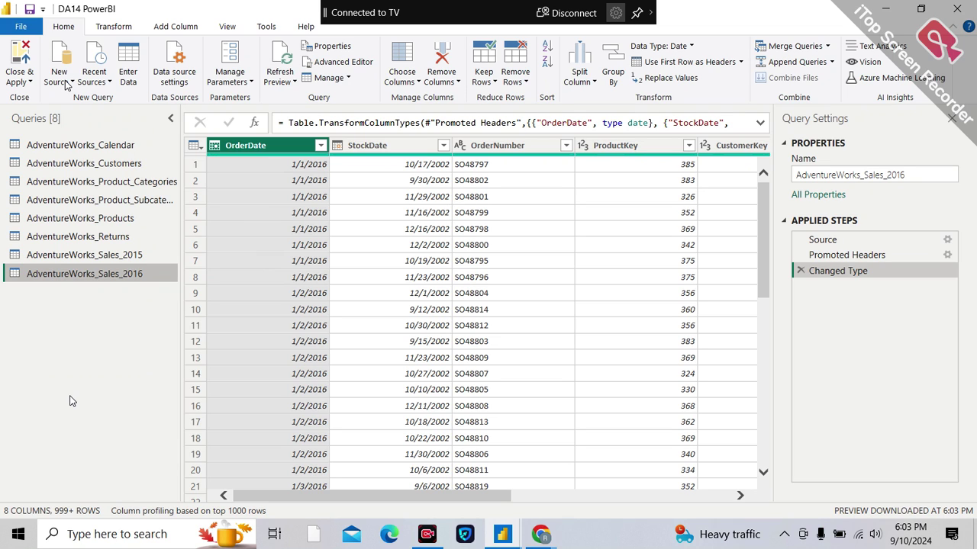
pyautogui.click(102, 66)
pyautogui.click(101, 66)
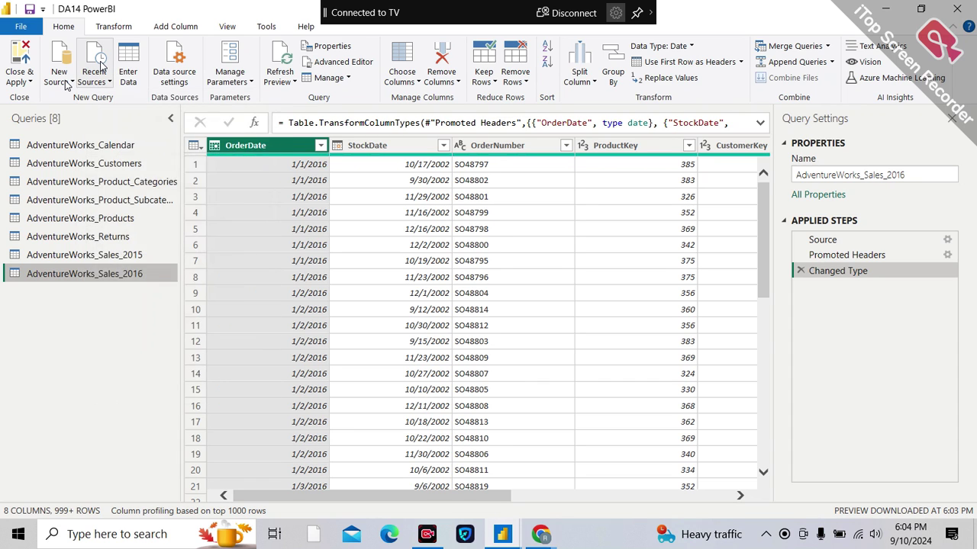
pyautogui.click(102, 65)
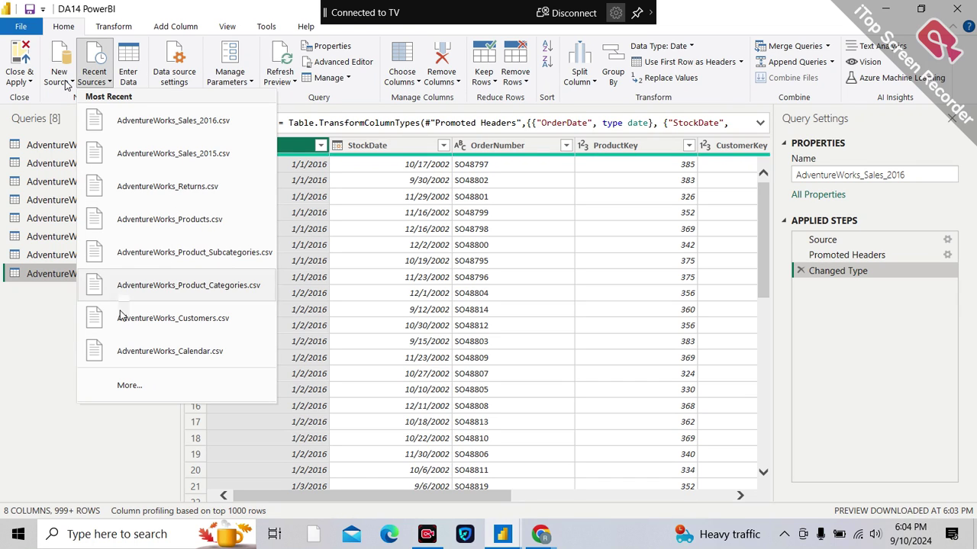
pyautogui.click(140, 384)
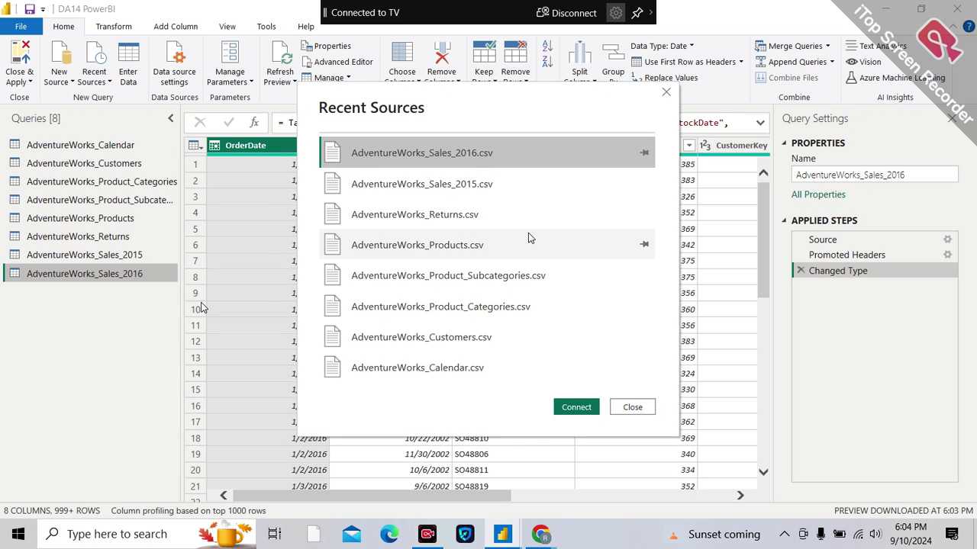
pyautogui.click(637, 406)
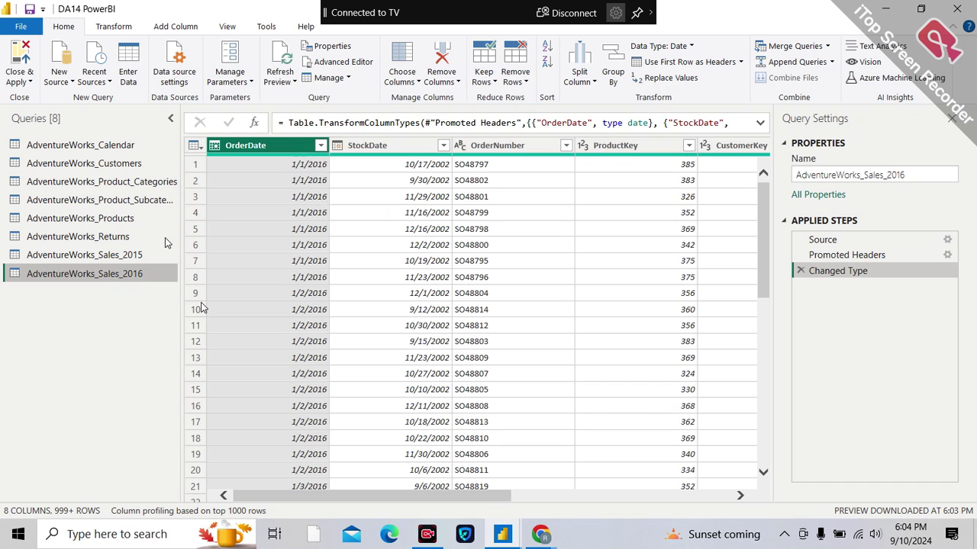
# Import AdventureWorks_Sales_2017.csv as a new Text/CSV source, keeping the default import settings
pyautogui.click(69, 77)
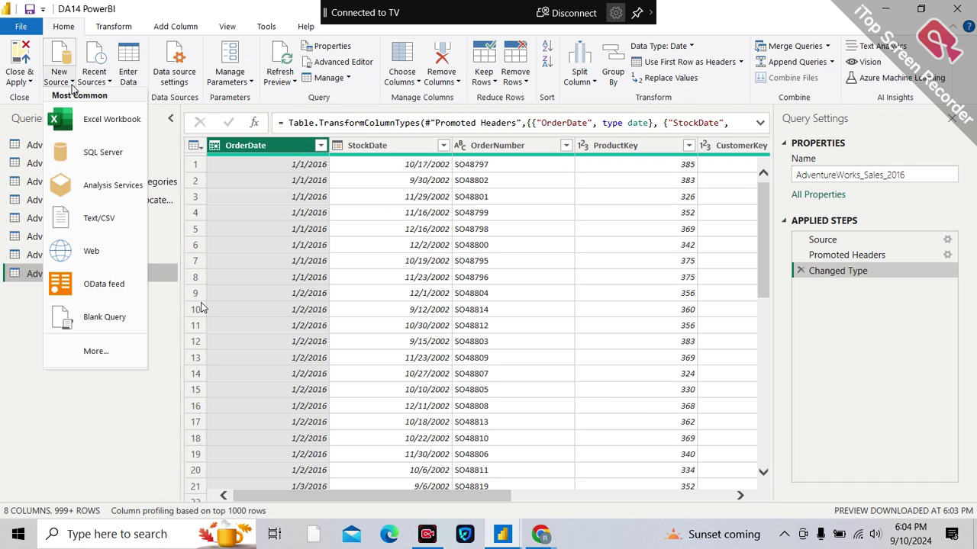
pyautogui.click(110, 222)
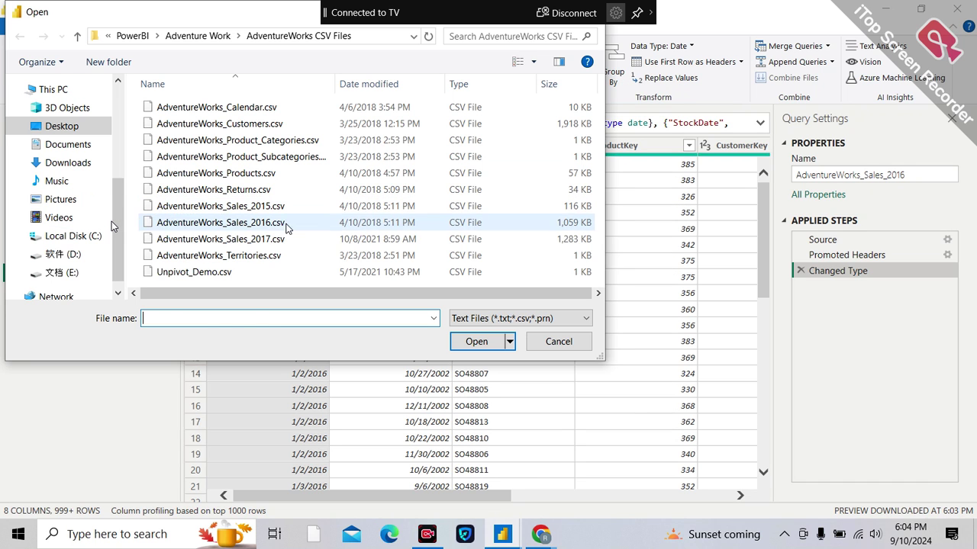
pyautogui.click(275, 239)
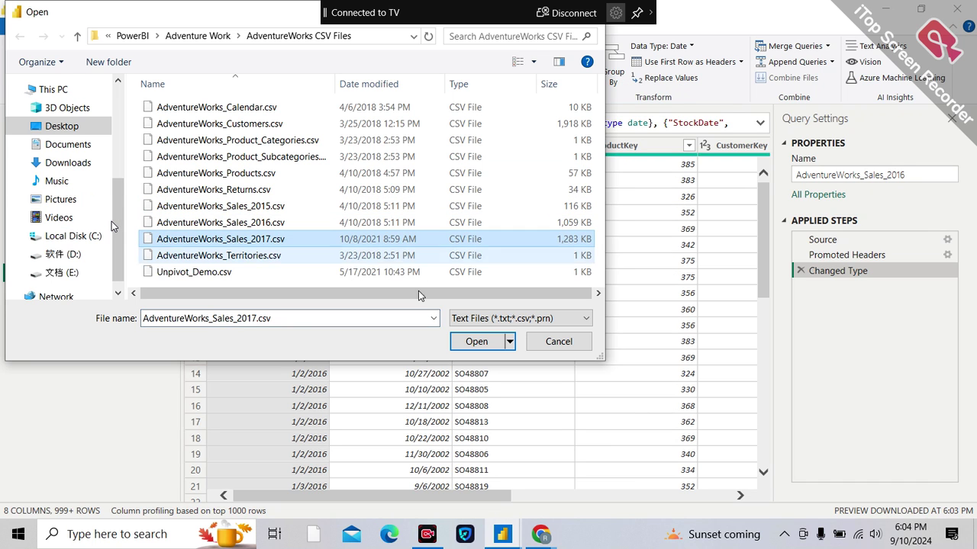
pyautogui.click(486, 344)
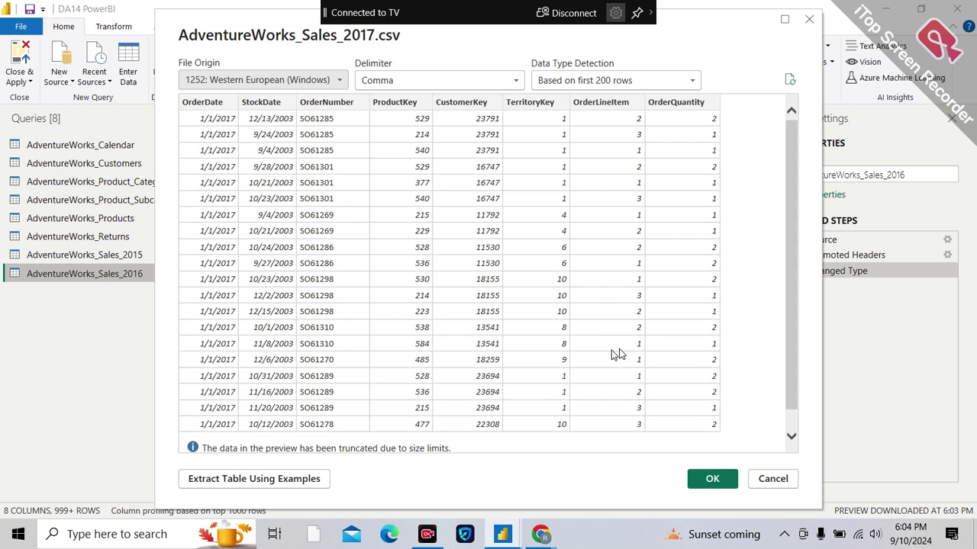
pyautogui.click(709, 479)
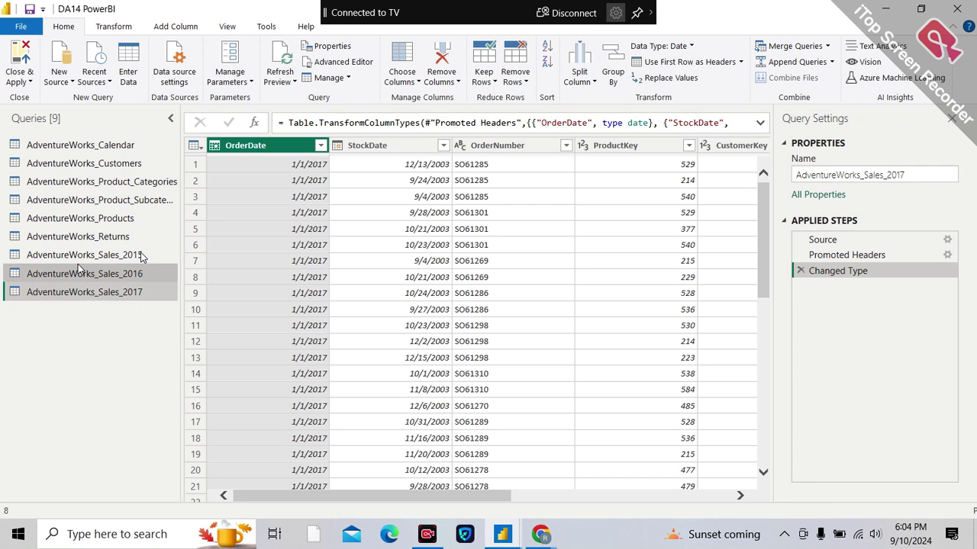
# Try to apply the query changes and close the Power Query Editor, dismissing the load dialog
pyautogui.click(130, 296)
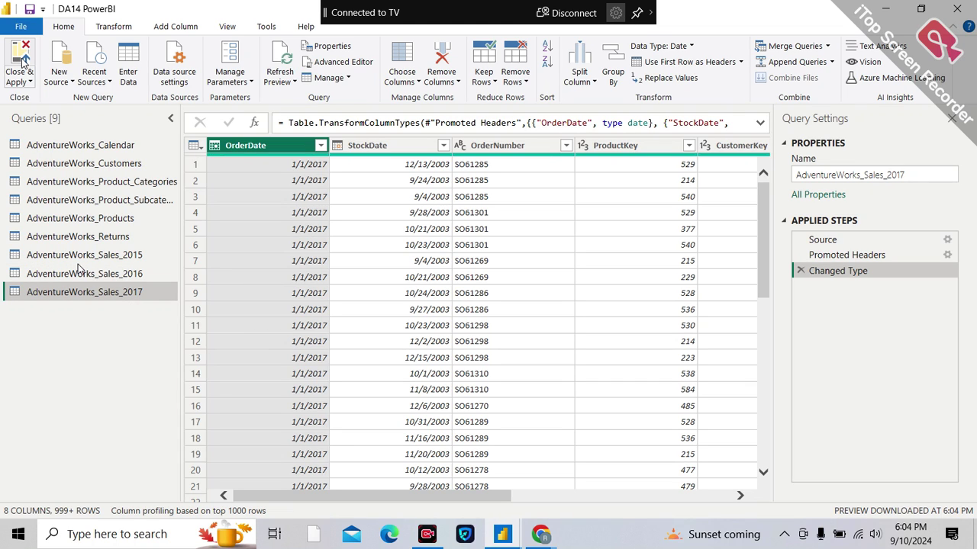
pyautogui.click(29, 86)
pyautogui.click(44, 97)
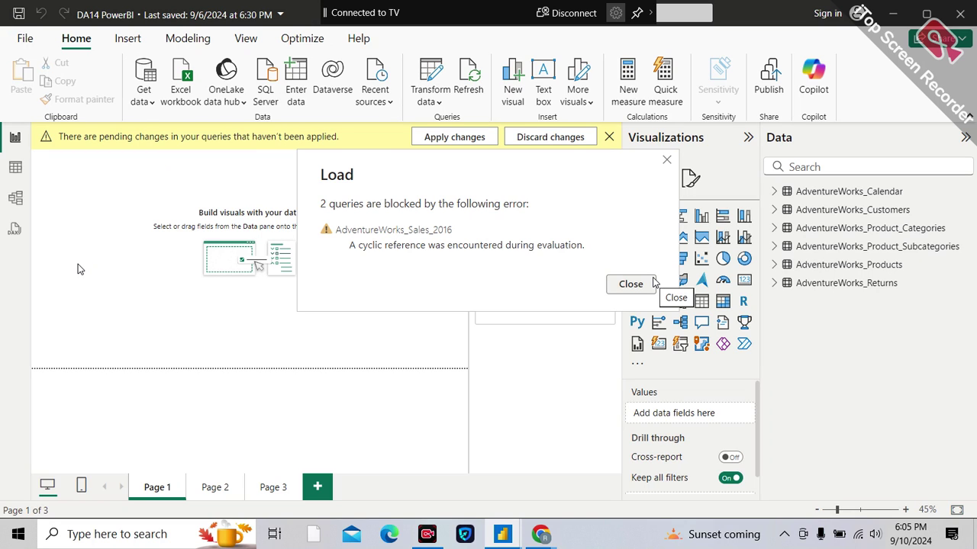
pyautogui.click(631, 285)
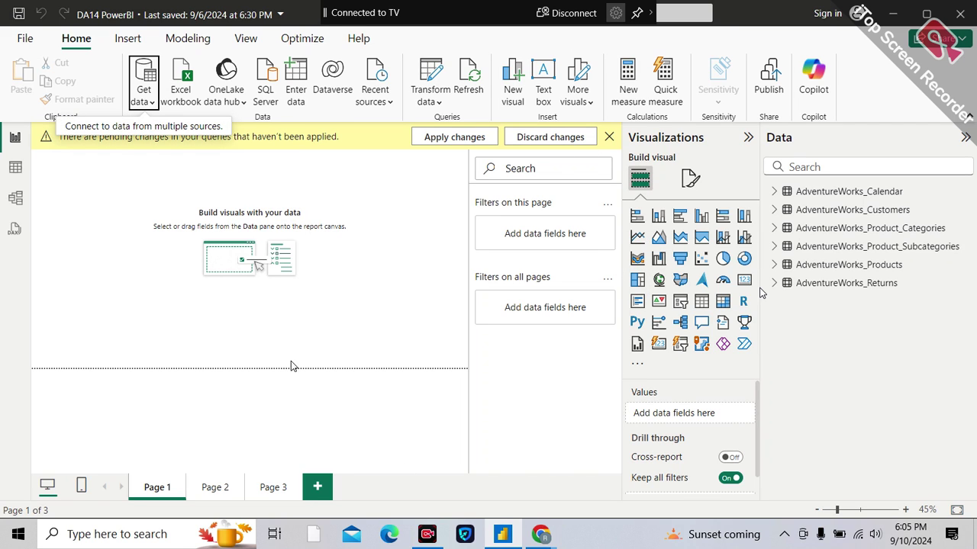
# Reopen the Power Query Editor and select the AdventureWorks_Sales_2015 query
pyautogui.click(429, 74)
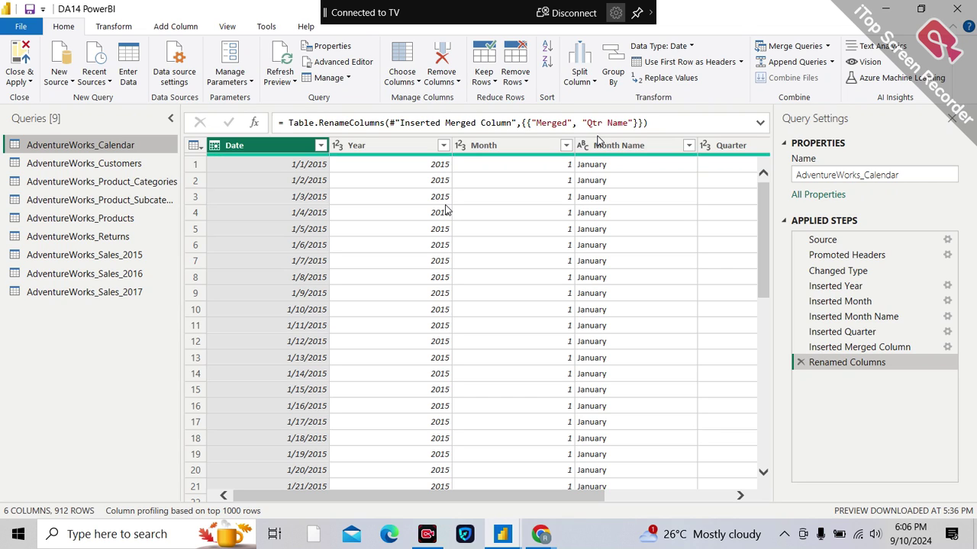
pyautogui.click(831, 62)
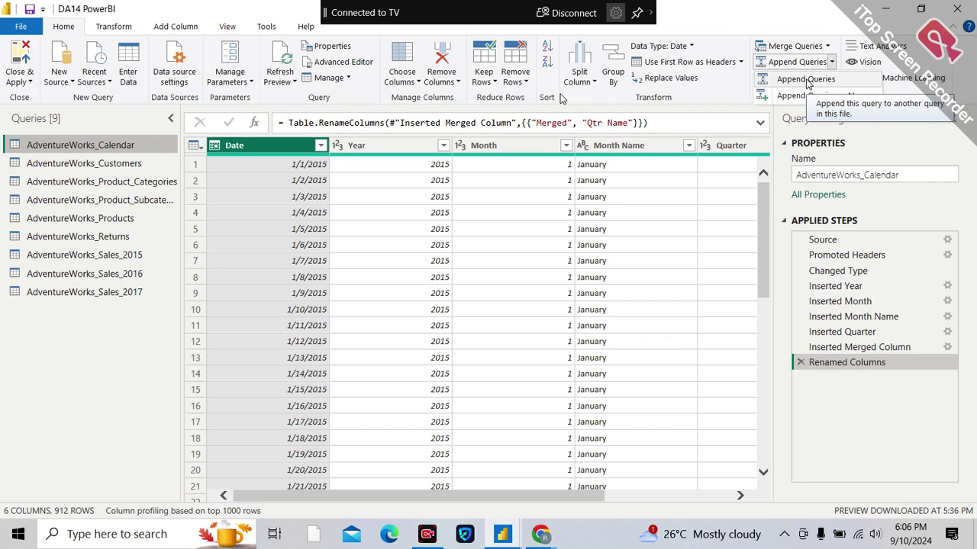
pyautogui.press('Escape')
pyautogui.click(118, 259)
pyautogui.click(120, 258)
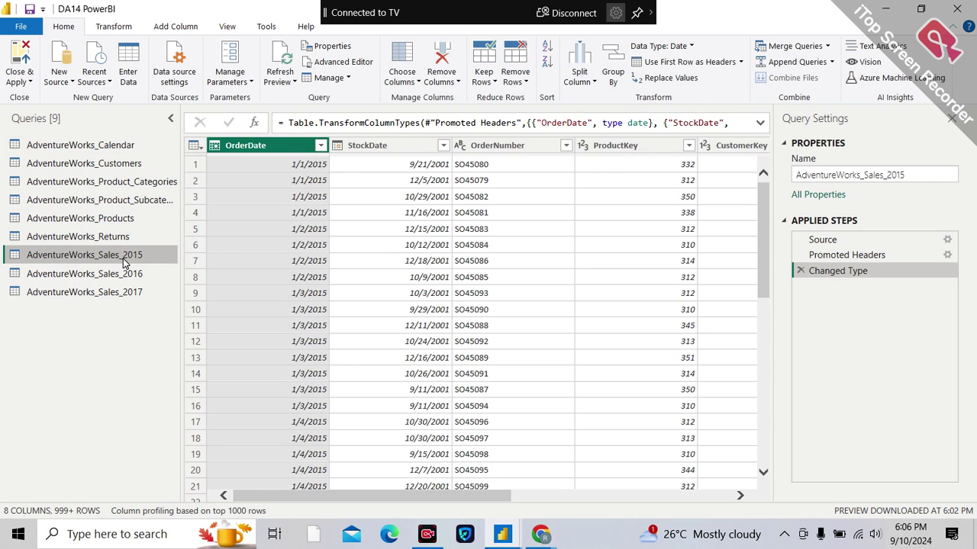
# Append AdventureWorks_Sales_2015, AdventureWorks_Sales_2016 and AdventureWorks_Sales_2017 as a new query, using the option for three or more tables
pyautogui.click(831, 63)
pyautogui.click(828, 97)
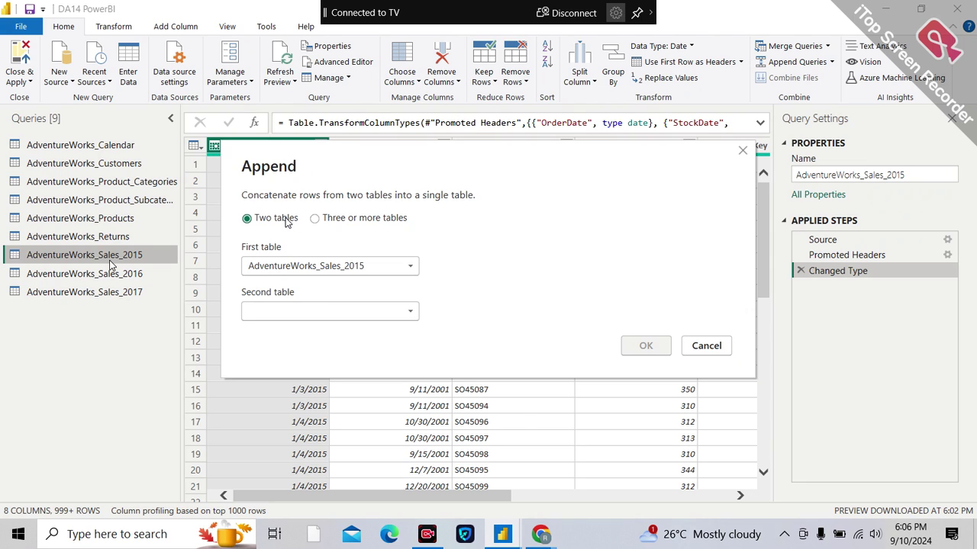
pyautogui.click(376, 220)
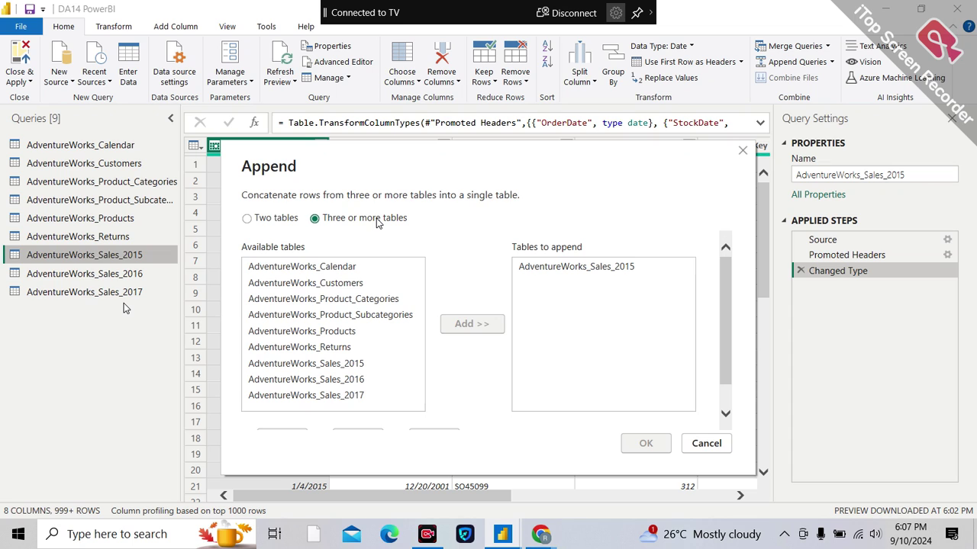
pyautogui.click(354, 382)
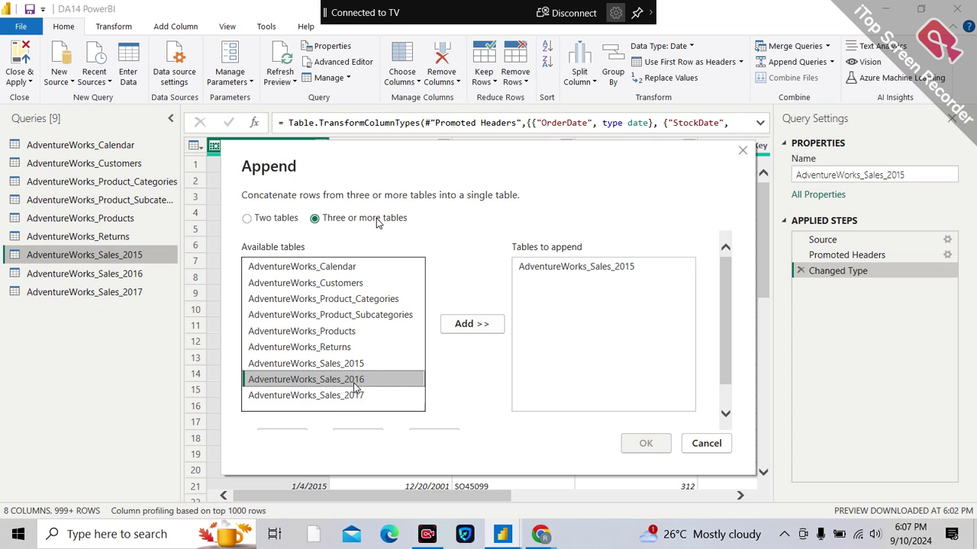
pyautogui.click(471, 324)
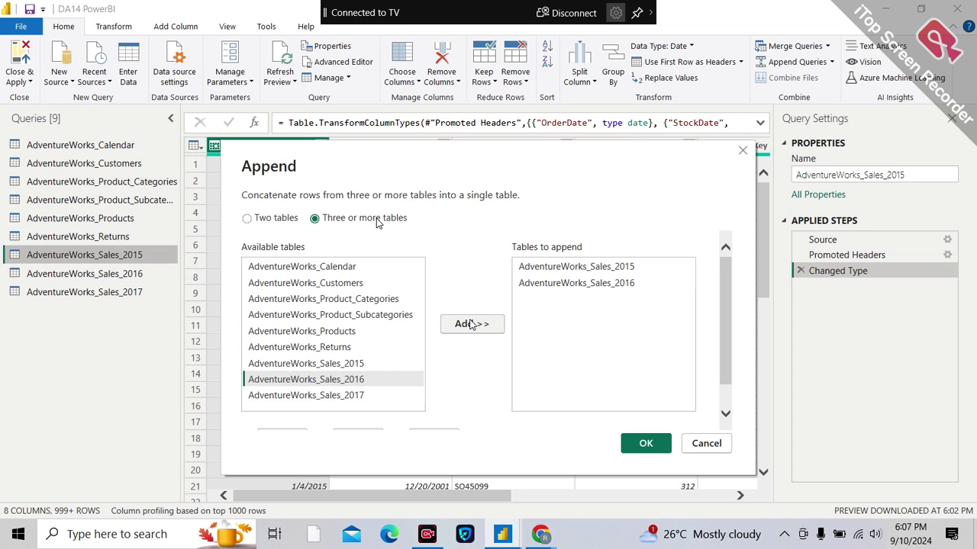
pyautogui.click(363, 395)
pyautogui.click(460, 329)
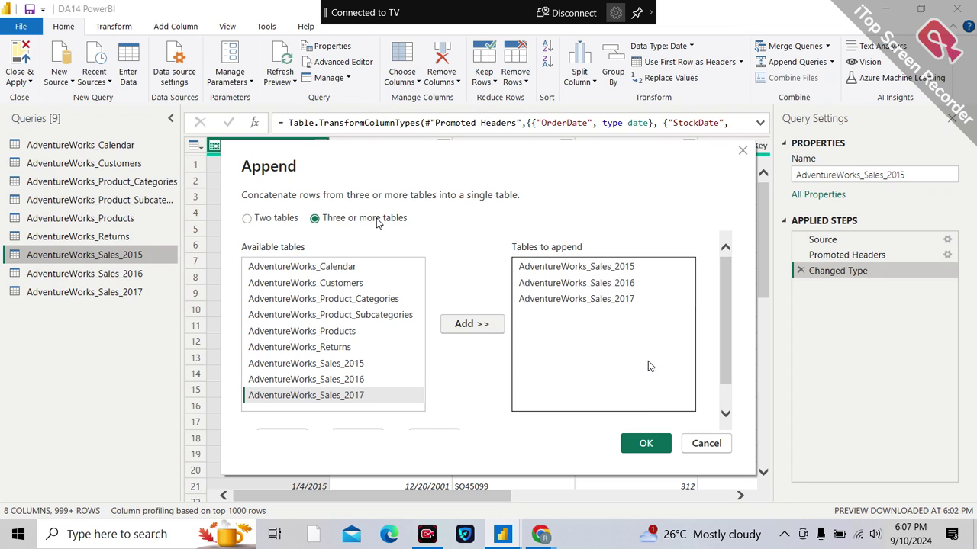
pyautogui.click(645, 444)
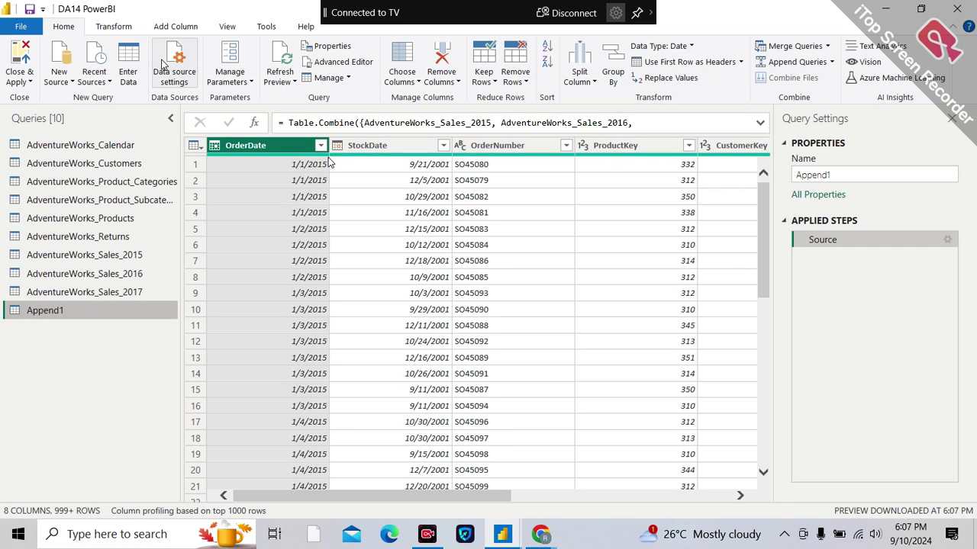
# Add a Year column extracted from OrderDate to the appended sales query
pyautogui.click(185, 27)
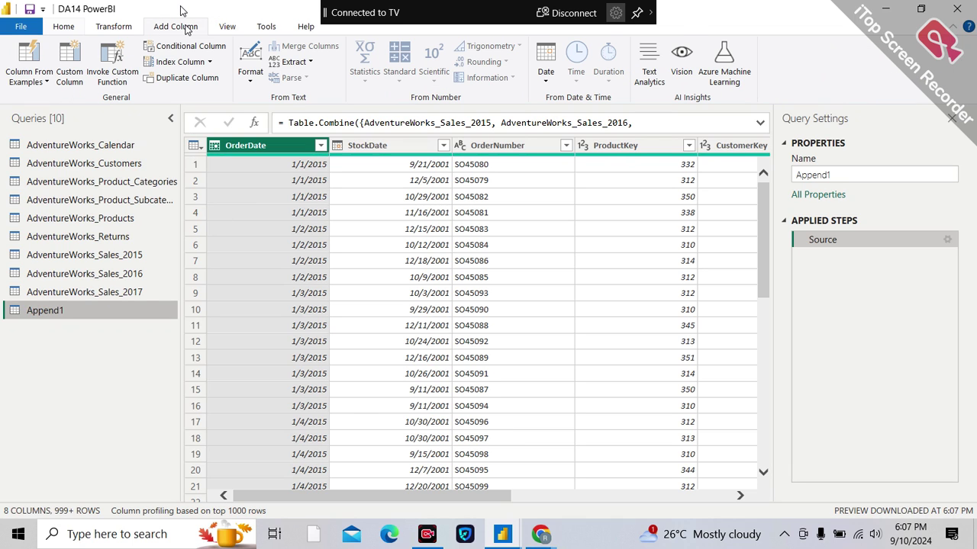
pyautogui.click(546, 76)
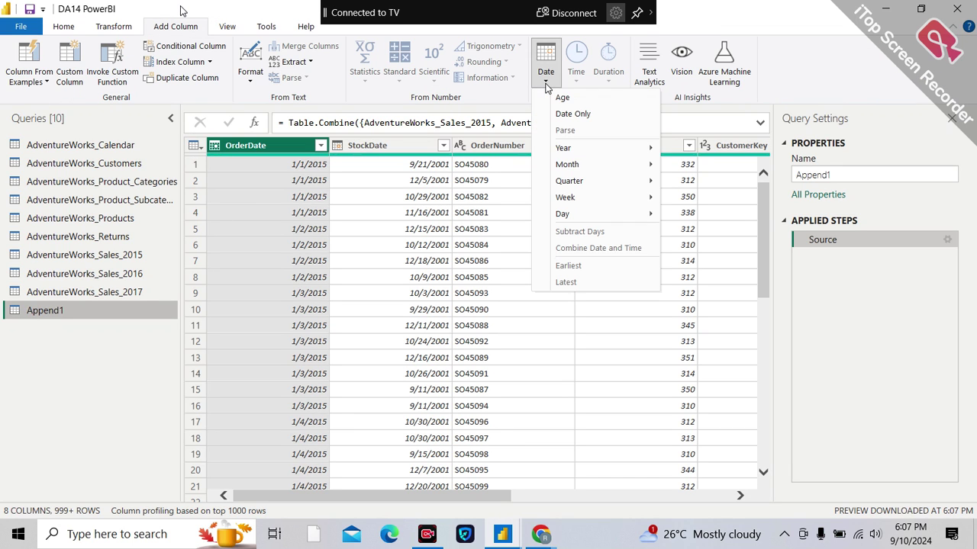
pyautogui.moveTo(625, 148)
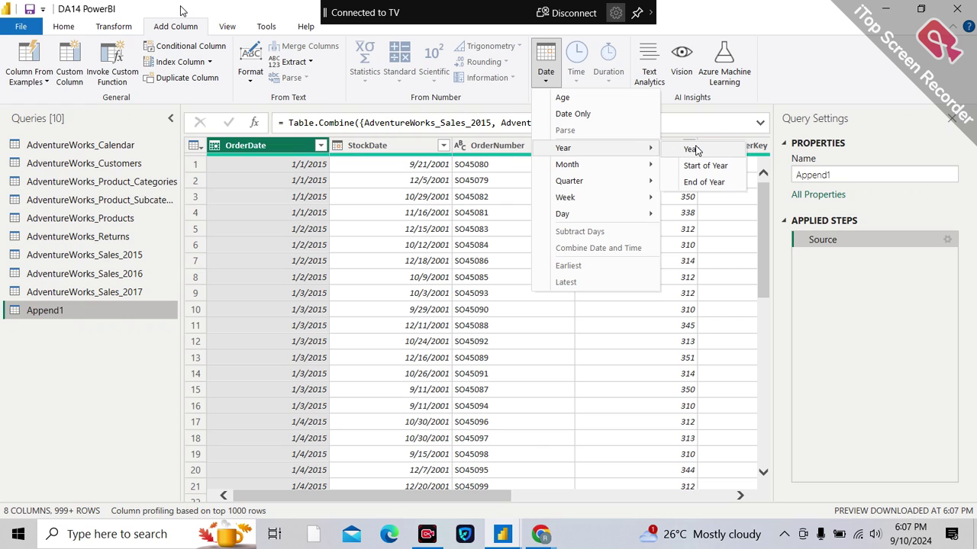
pyautogui.click(694, 149)
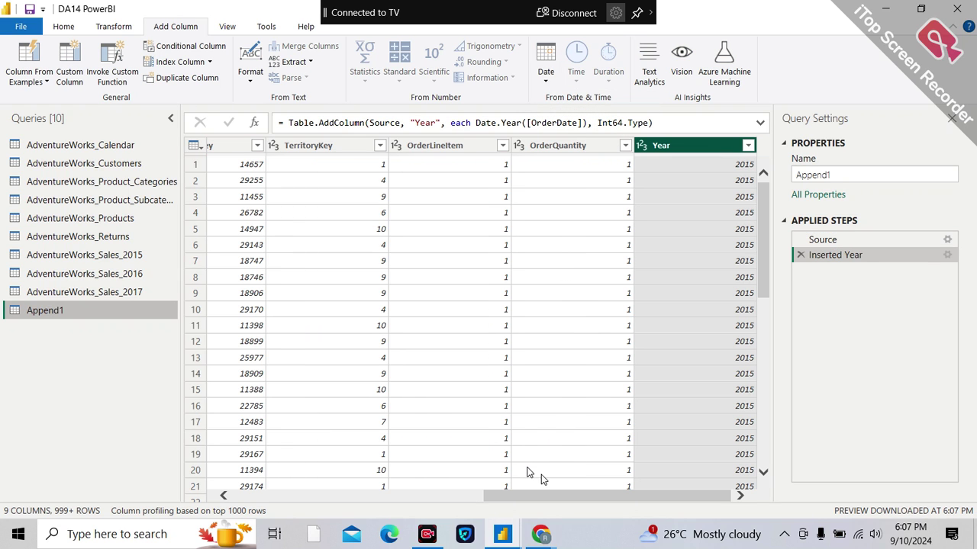
# Check the complete list of years in the Year column's filter, leaving the column unfiltered
pyautogui.click(747, 146)
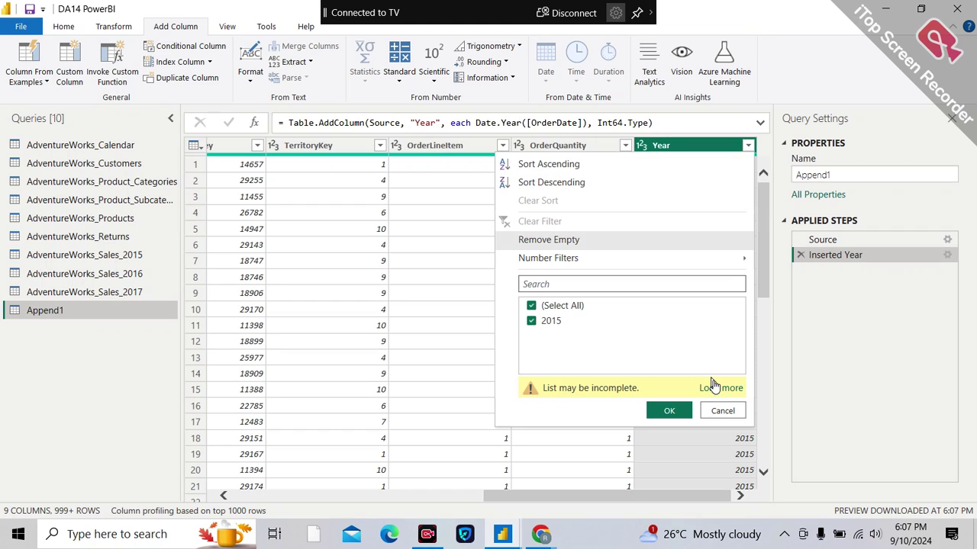
pyautogui.click(717, 387)
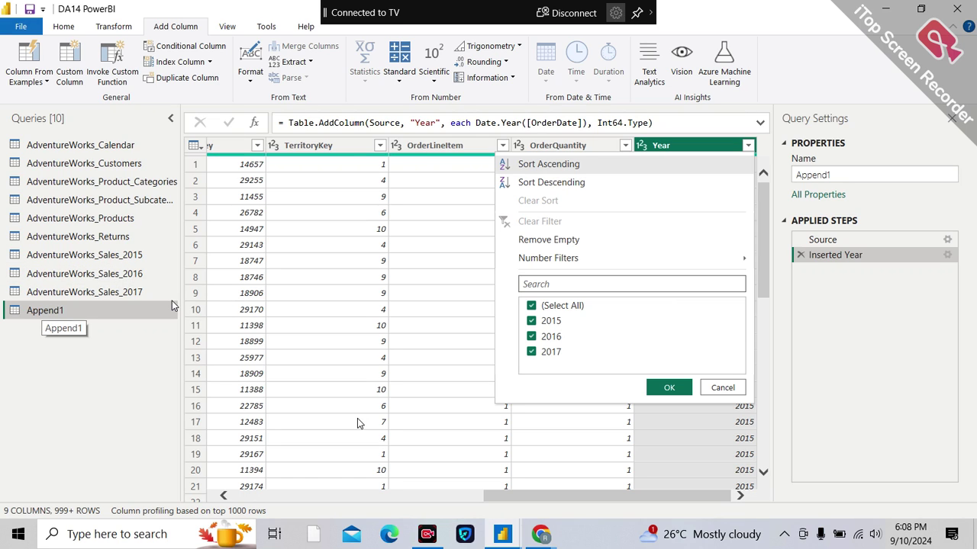
pyautogui.click(723, 389)
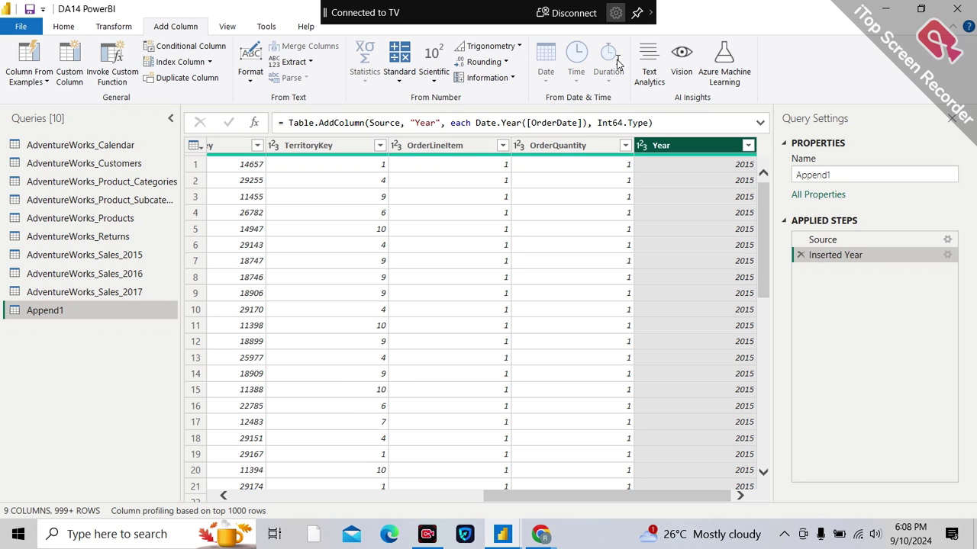
# Review the append options for the AdventureWorks_Sales_2015 query and compare its data with the Append1 query
pyautogui.click(101, 255)
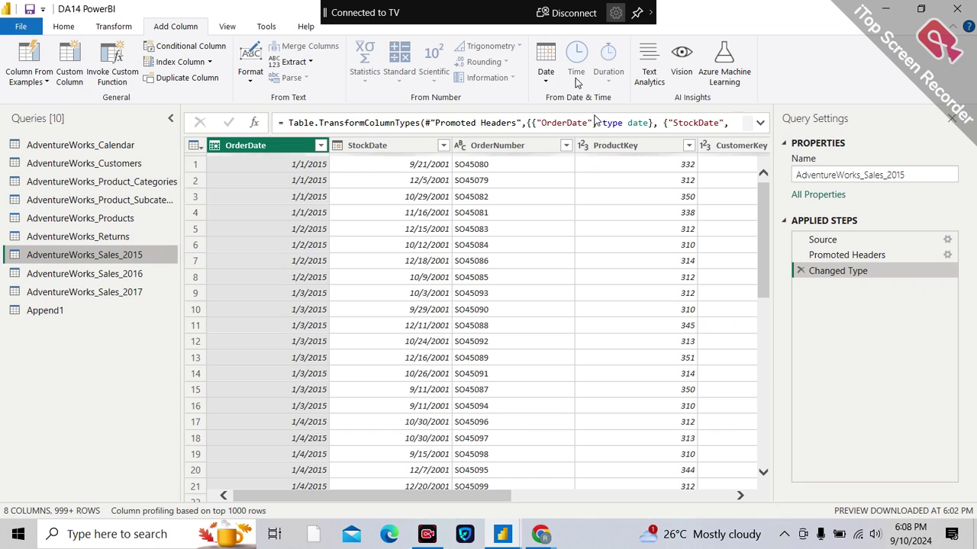
pyautogui.click(76, 27)
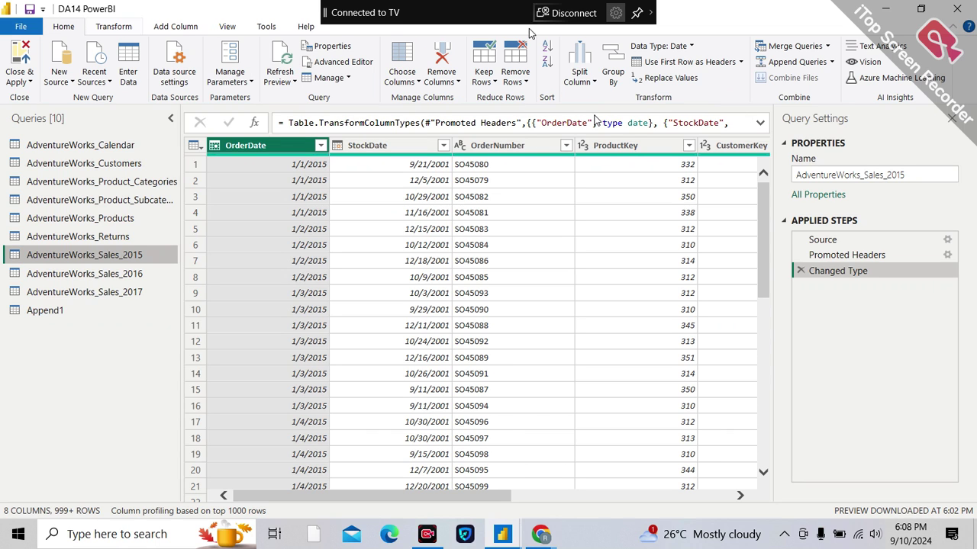
pyautogui.click(833, 64)
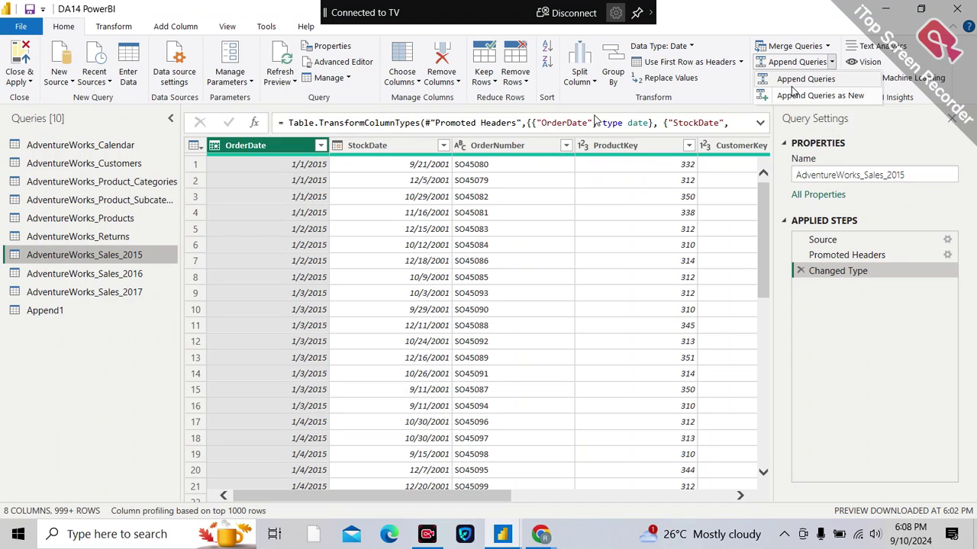
pyautogui.click(57, 312)
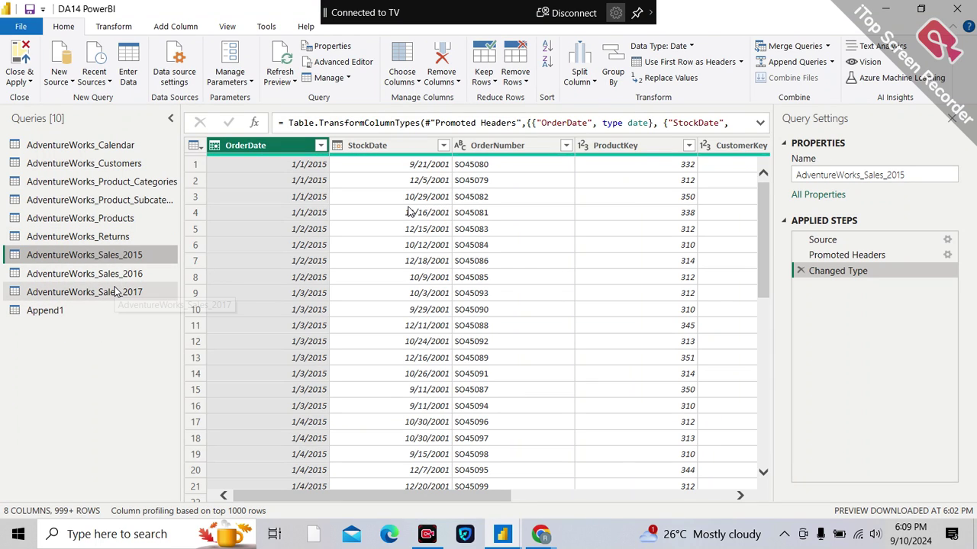
pyautogui.click(44, 311)
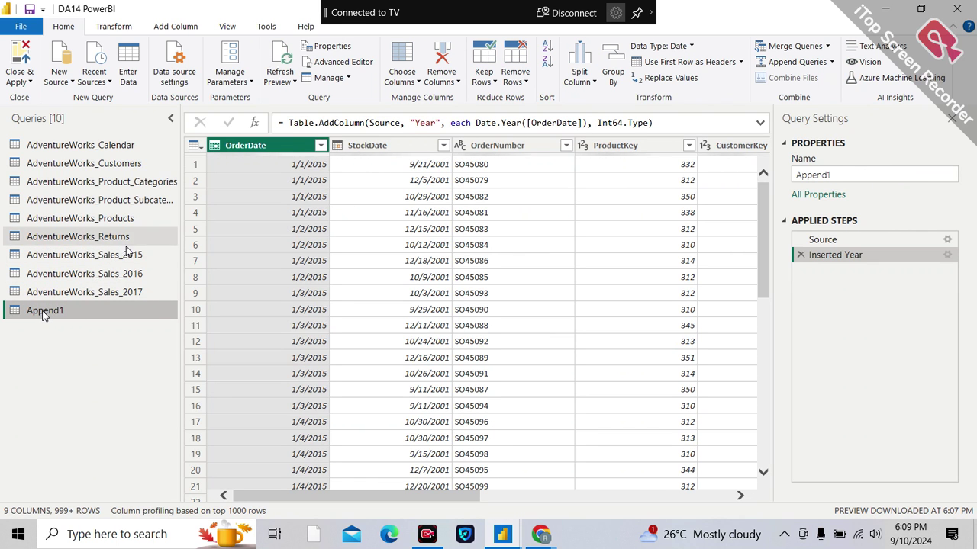
pyautogui.click(119, 256)
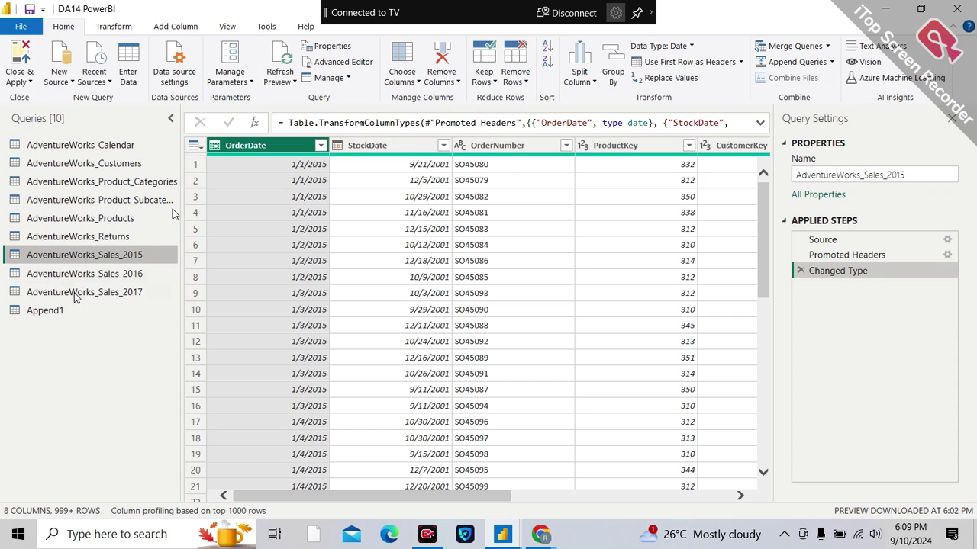
pyautogui.click(36, 312)
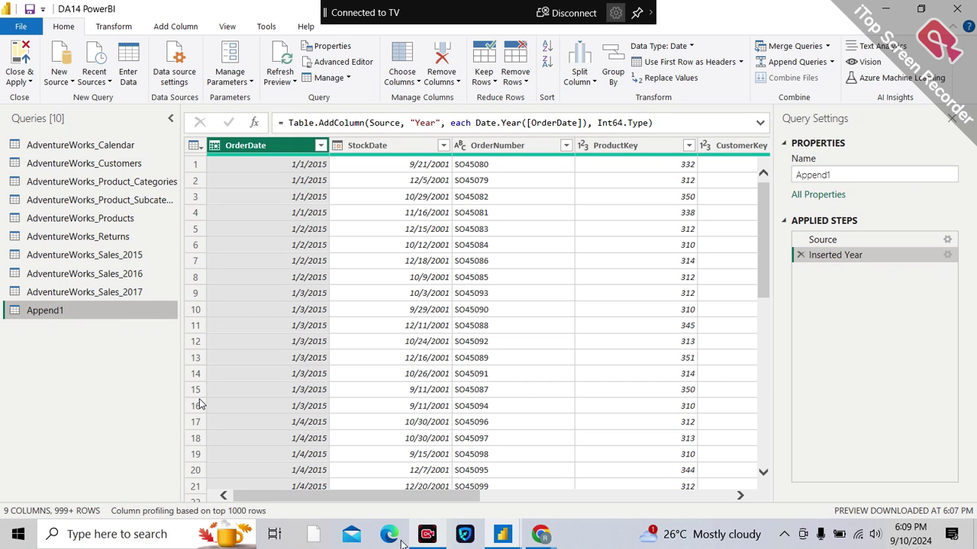
pyautogui.moveTo(540, 534)
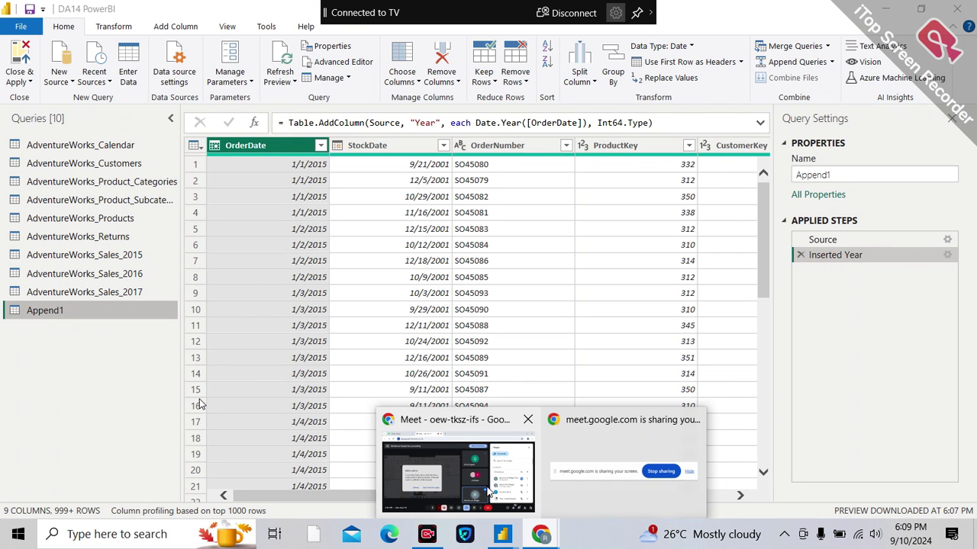
pyautogui.click(488, 492)
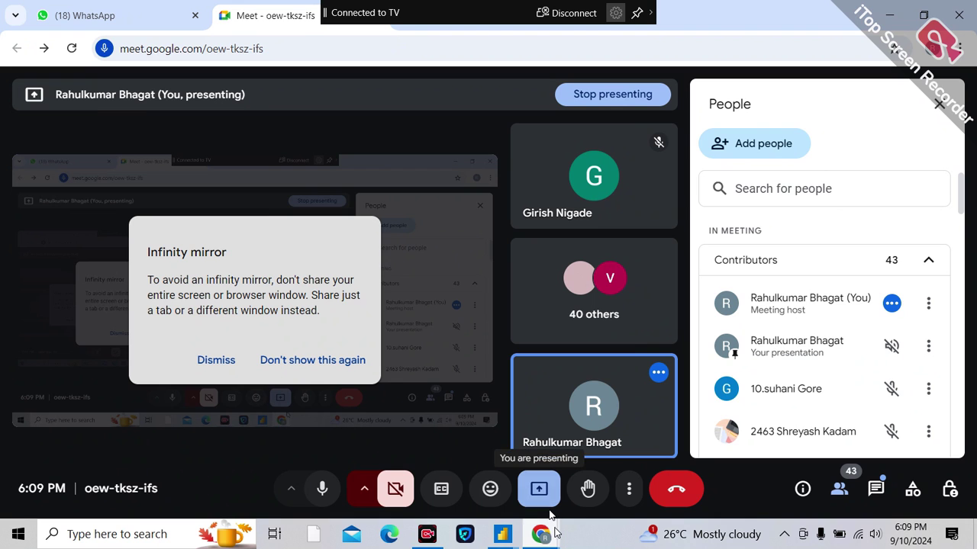
pyautogui.moveTo(543, 536)
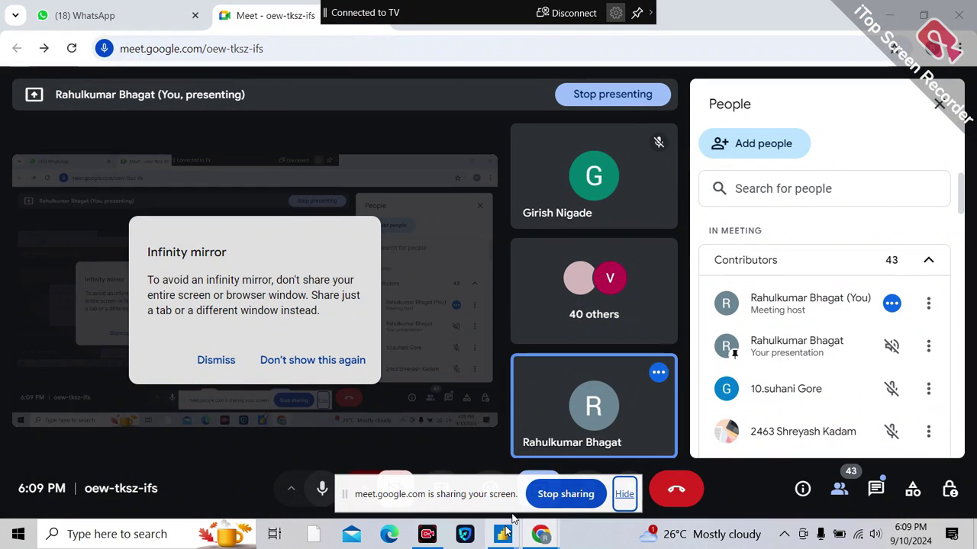
pyautogui.moveTo(513, 519)
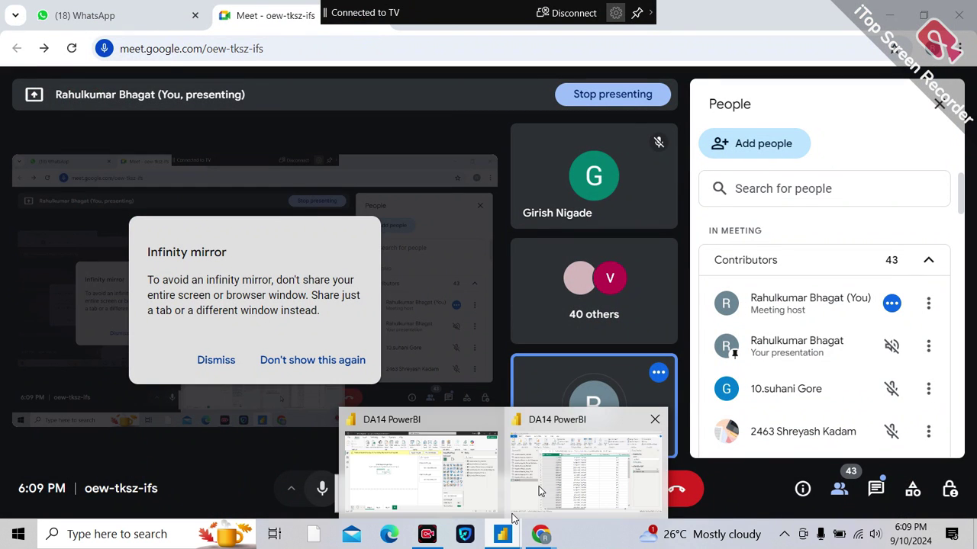
pyautogui.click(534, 496)
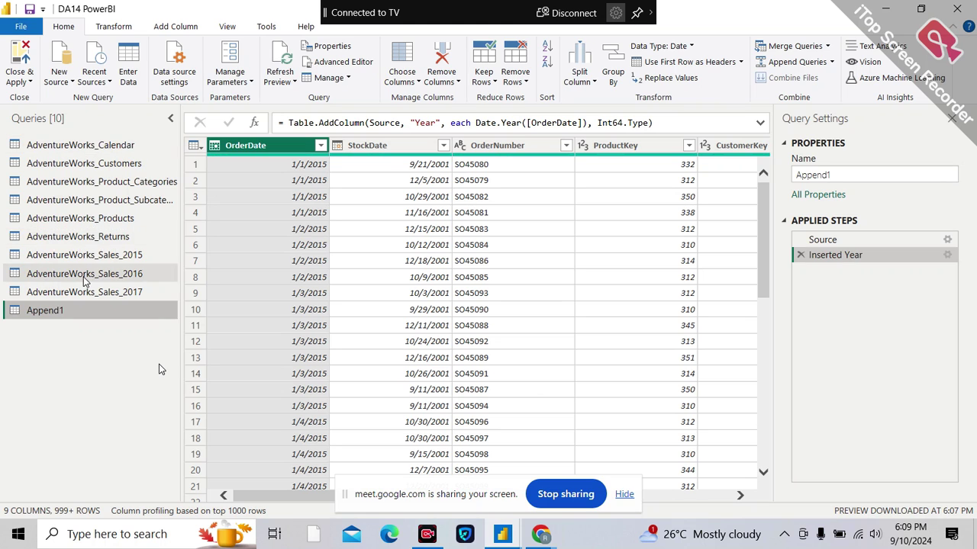
# Look at the load and refresh options of the AdventureWorks_Sales_2015 query without changing them
pyautogui.click(98, 255)
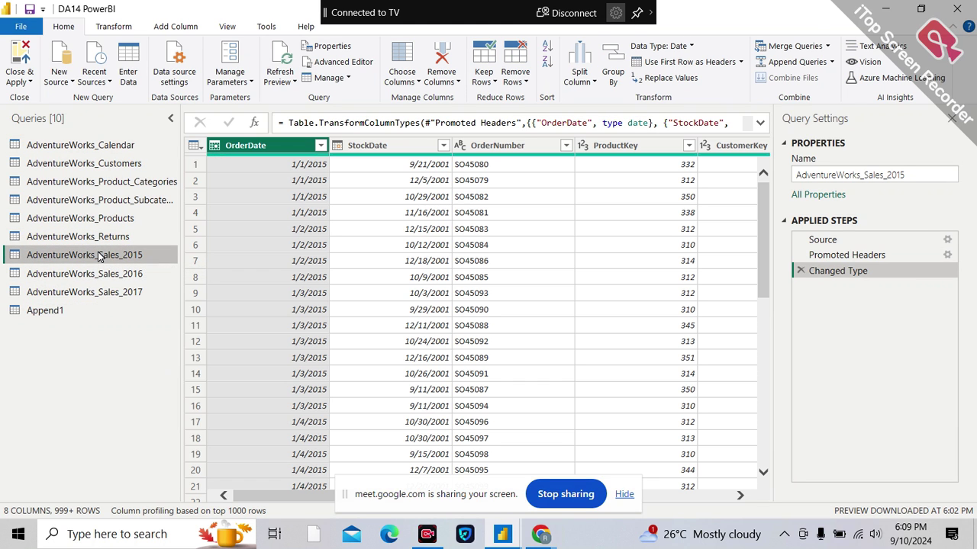
pyautogui.rightClick(97, 255)
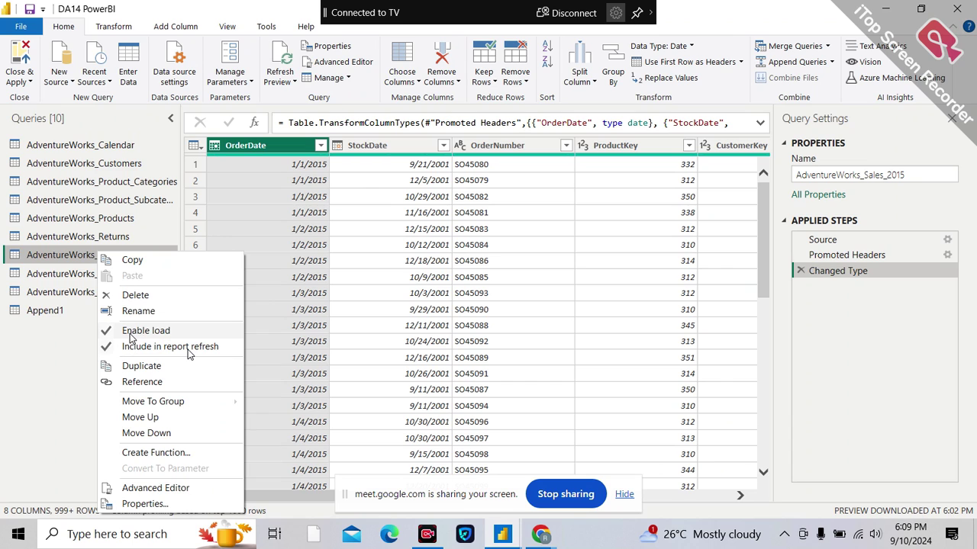
pyautogui.click(84, 365)
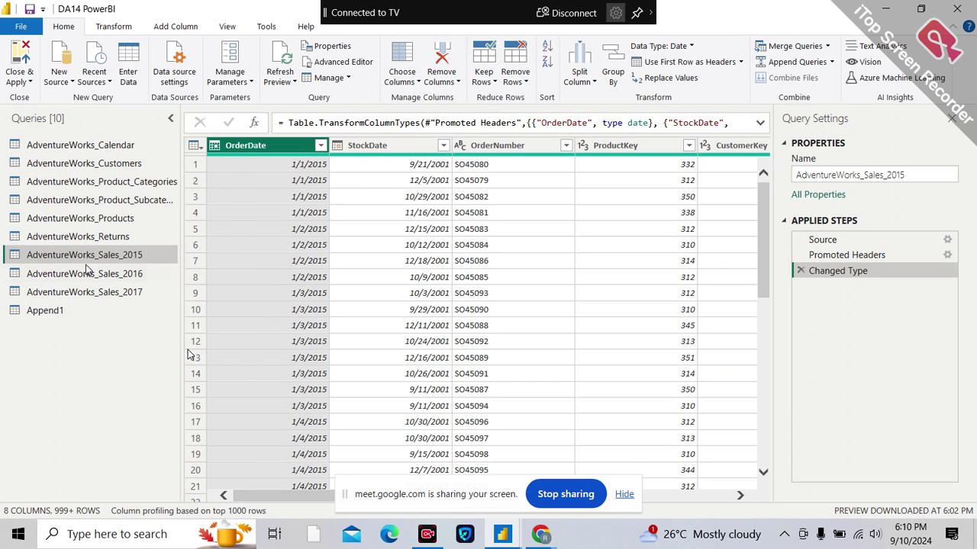
# Close the Power Query Editor and apply the pending changes to load the sales queries into the model
pyautogui.click(31, 83)
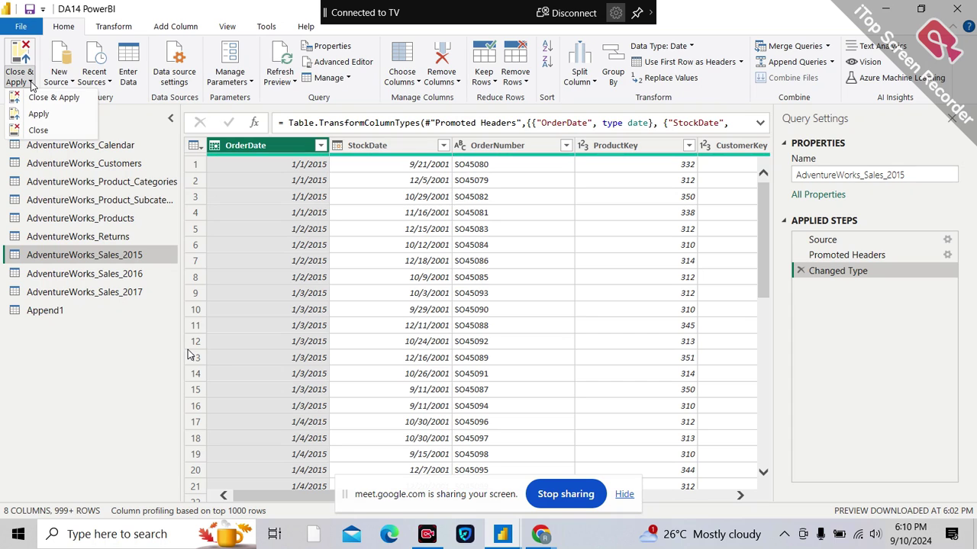
pyautogui.click(50, 97)
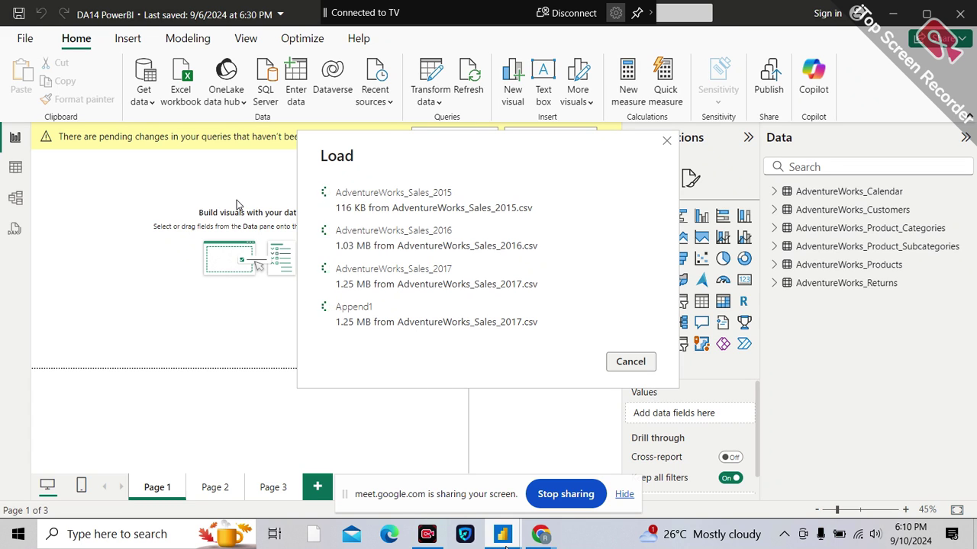
# Switch to the Google Meet call, admit the waiting participant and return to Power BI Desktop
pyautogui.moveTo(540, 534)
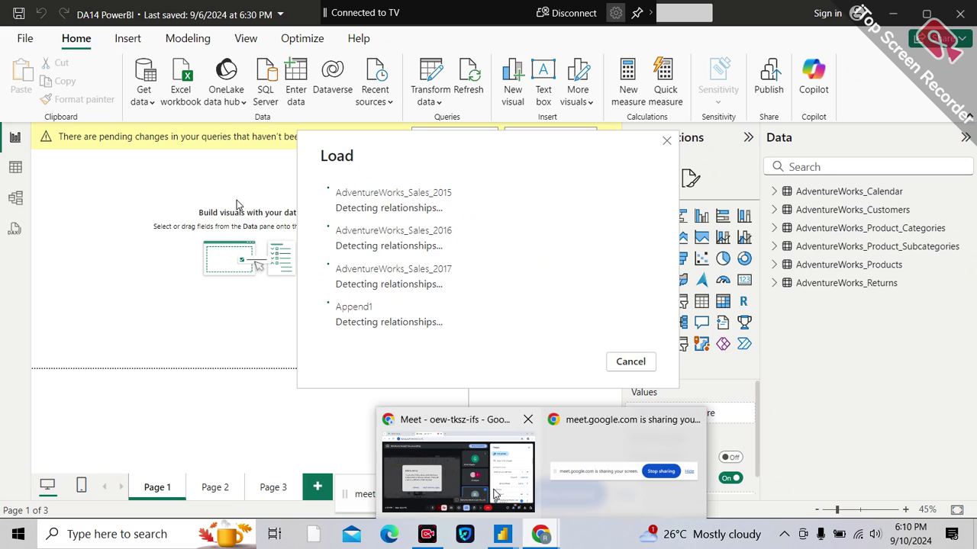
pyautogui.click(494, 495)
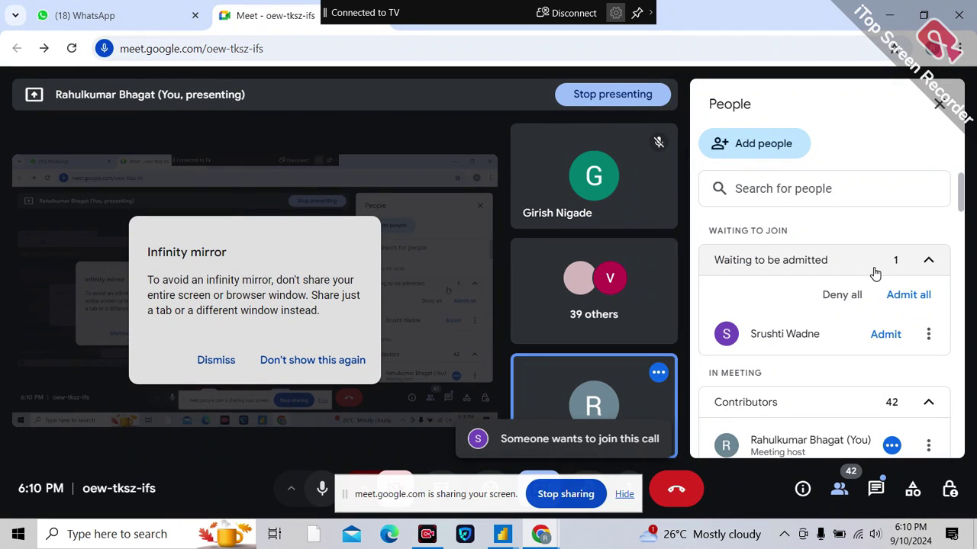
pyautogui.click(877, 333)
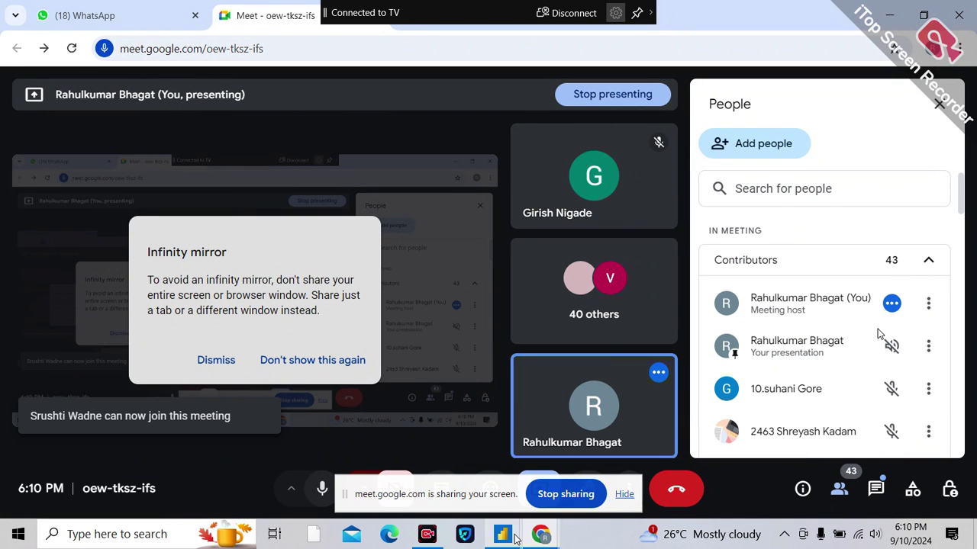
pyautogui.moveTo(515, 538)
pyautogui.click(473, 462)
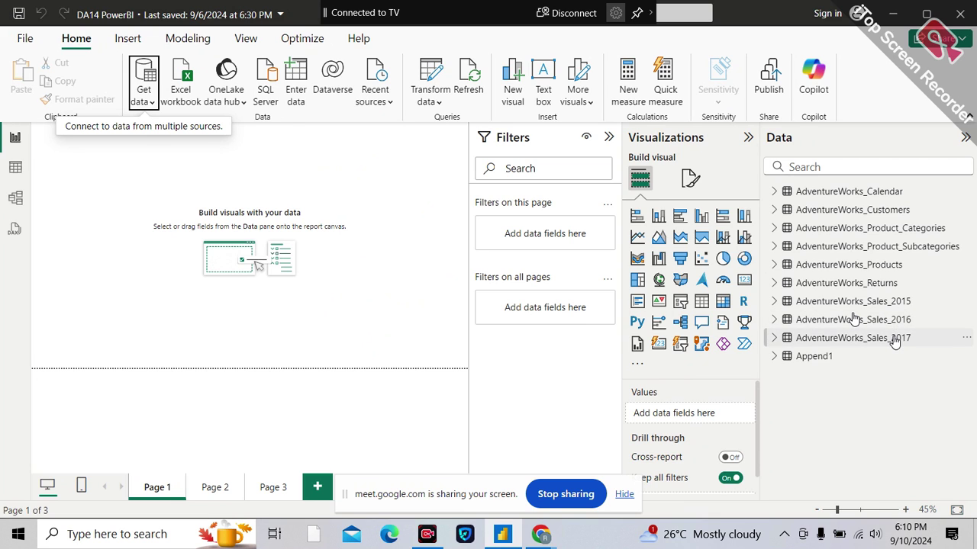
# Select the Append1 table, open the model view and collapse the Properties pane
pyautogui.click(824, 354)
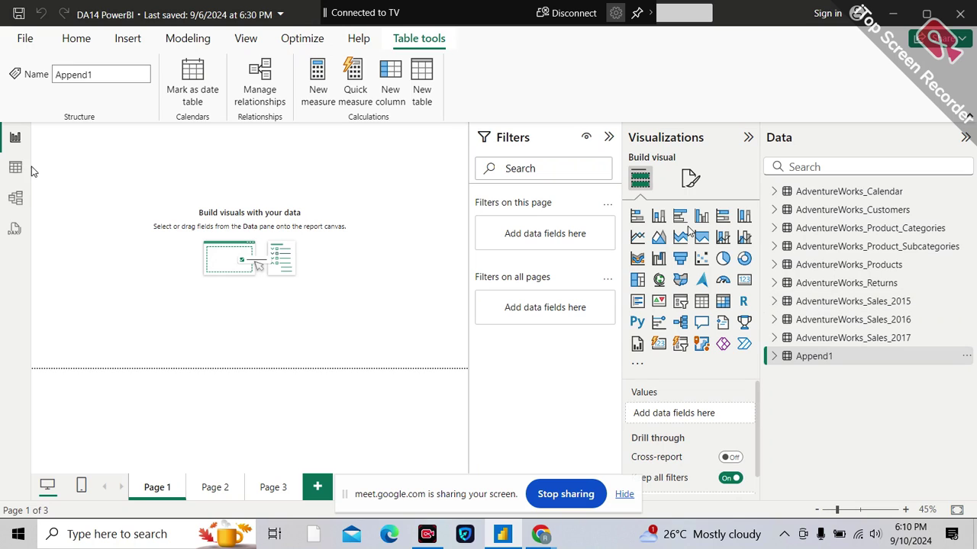
pyautogui.click(20, 197)
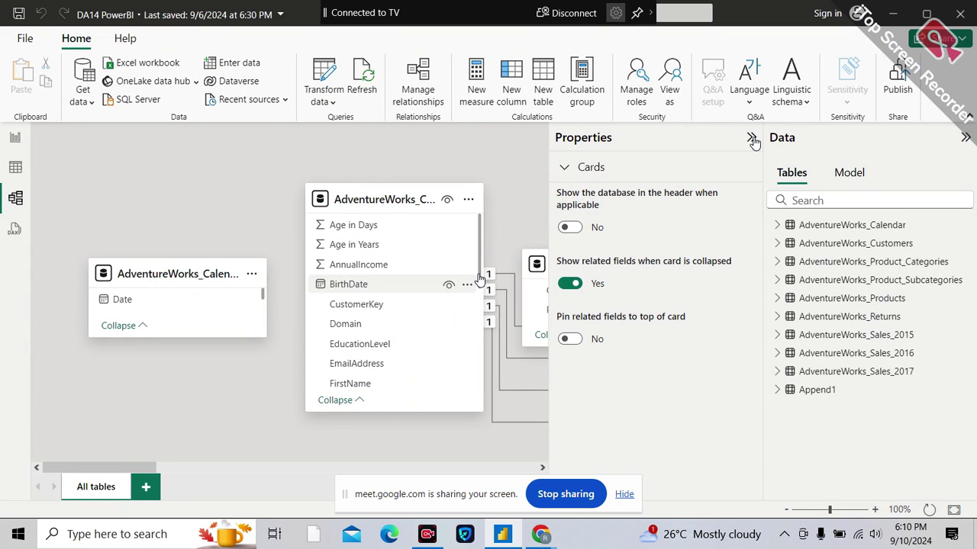
pyautogui.click(751, 139)
pyautogui.click(752, 143)
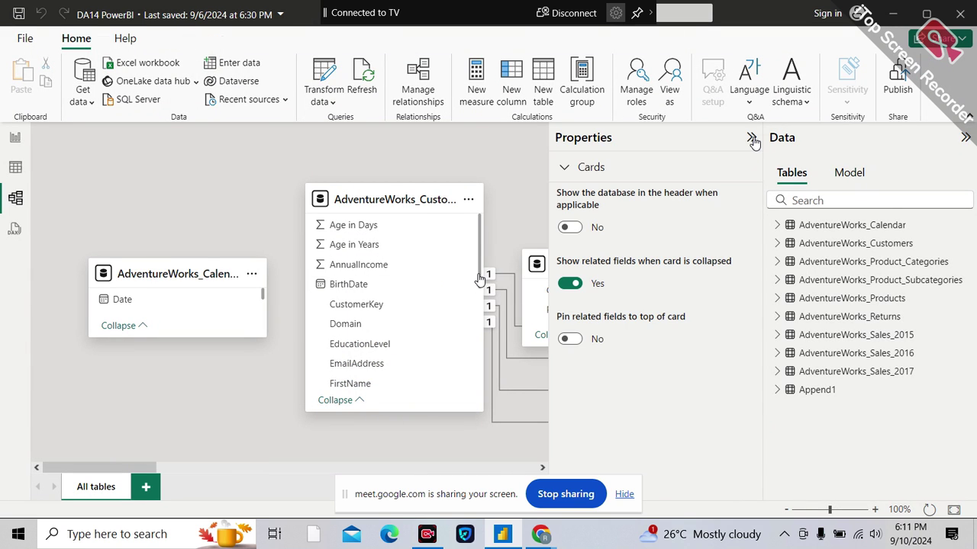
pyautogui.click(752, 141)
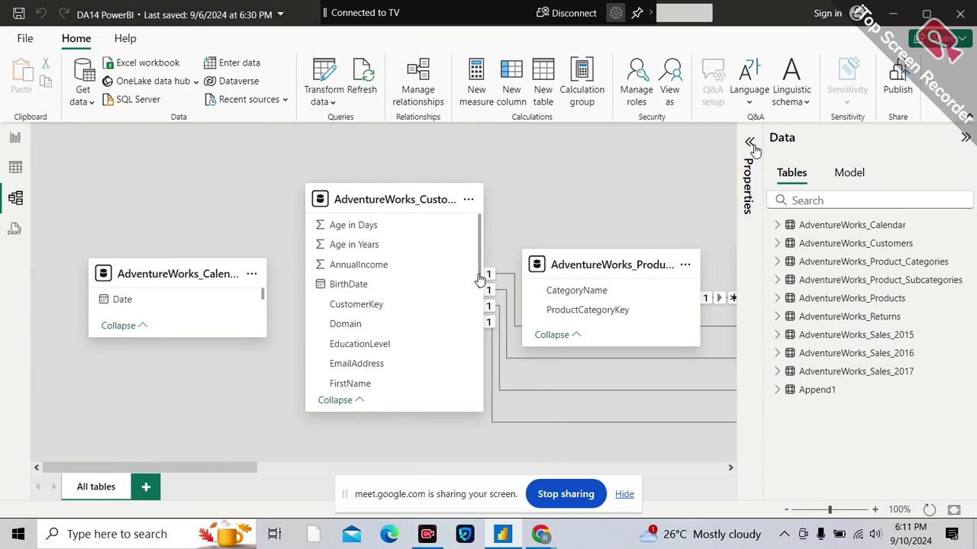
# Move the AdventureWorks_Products table below the Customers and Product_Categories tables in the model diagram
pyautogui.click(789, 510)
pyautogui.click(789, 509)
pyautogui.click(788, 510)
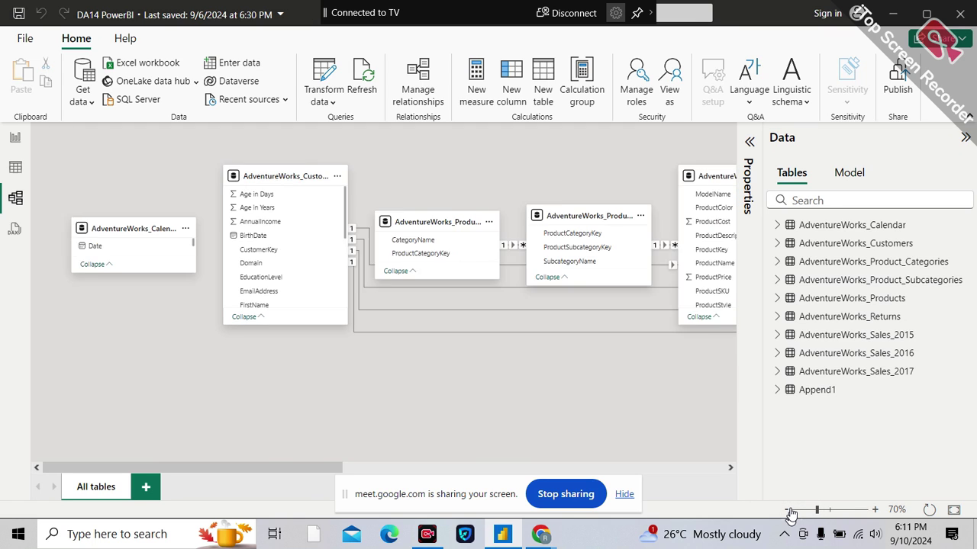
pyautogui.click(789, 510)
pyautogui.moveTo(645, 166); pyautogui.dragTo(333, 322)
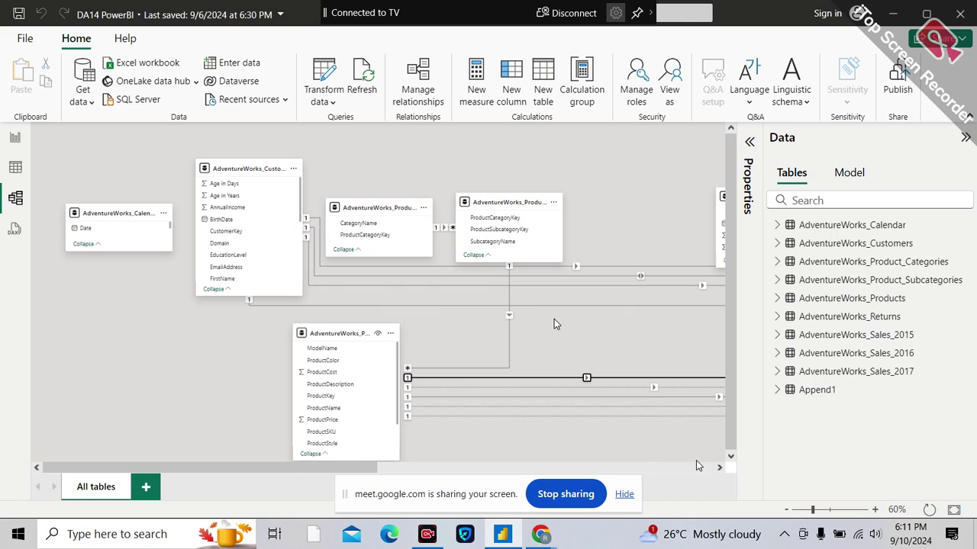
# Examine the relationships of Append1 and the three yearly sales tables in the model diagram
pyautogui.click(717, 468)
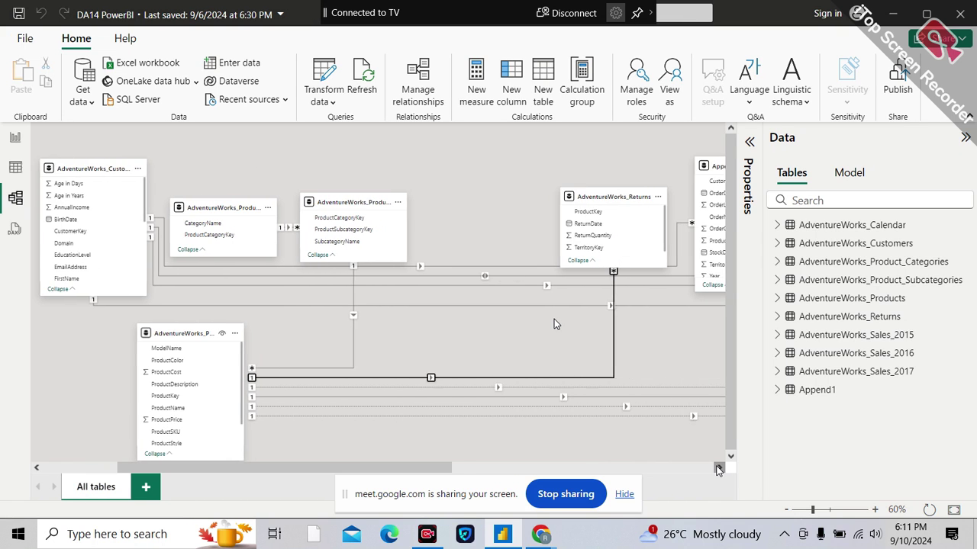
pyautogui.moveTo(717, 468); pyautogui.dragTo(717, 469)
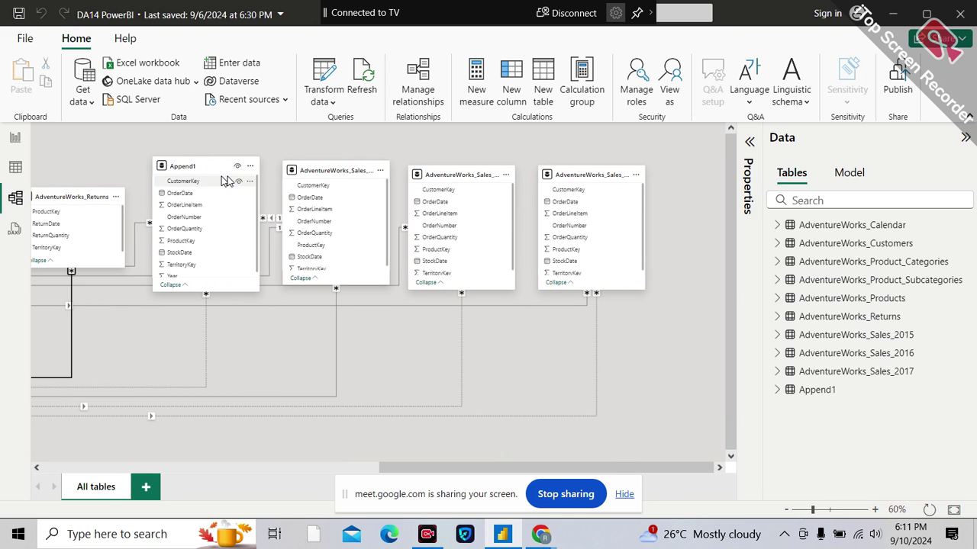
pyautogui.click(190, 167)
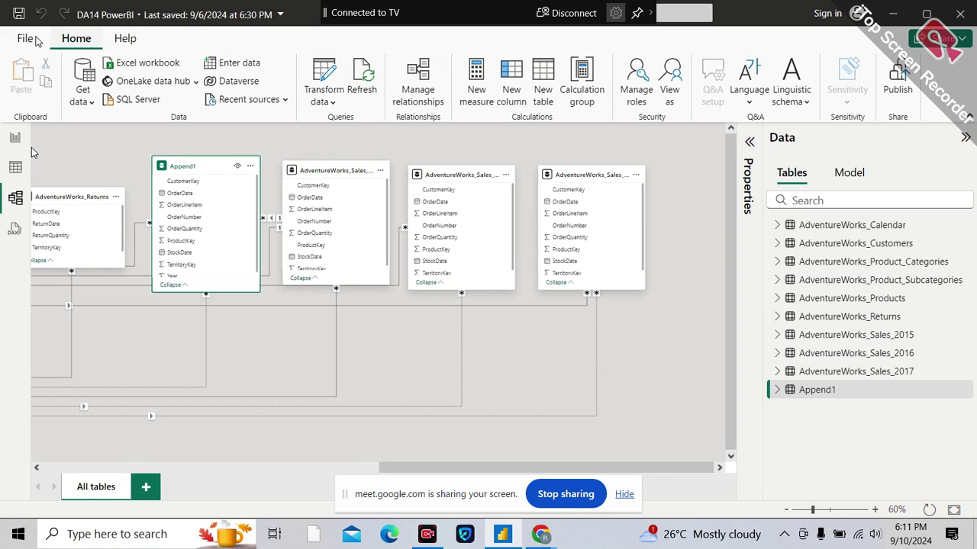
# Return to the report view and reopen the Power Query Editor
pyautogui.click(24, 41)
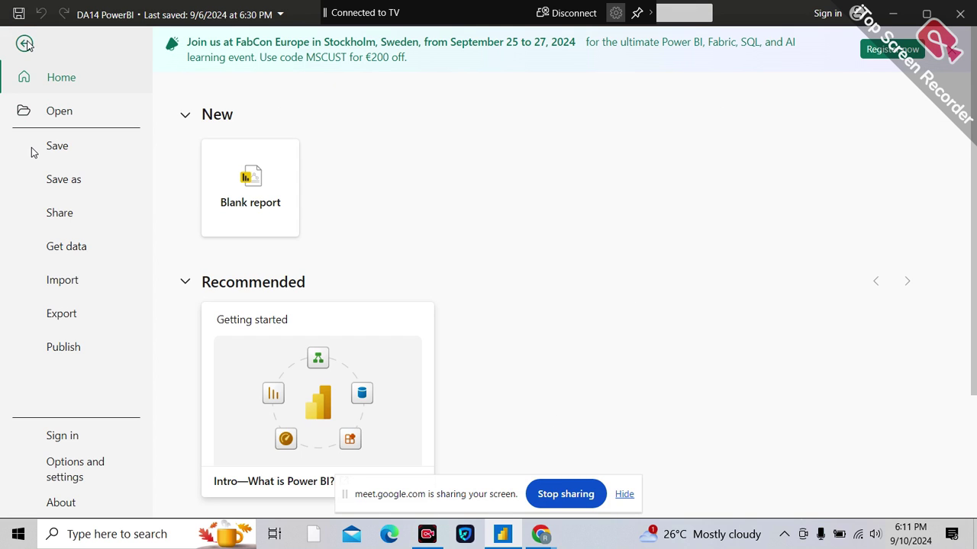
pyautogui.press('Escape')
pyautogui.click(15, 137)
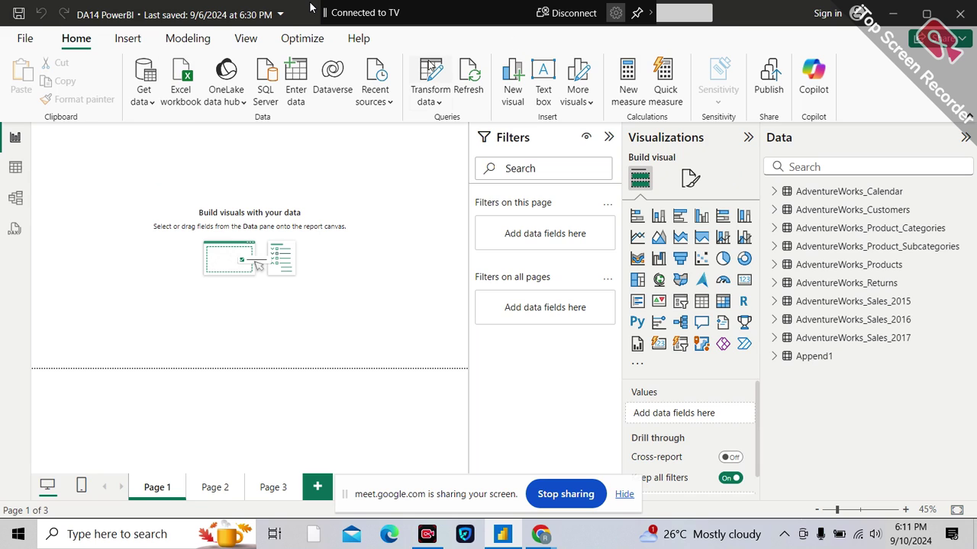
pyautogui.click(429, 67)
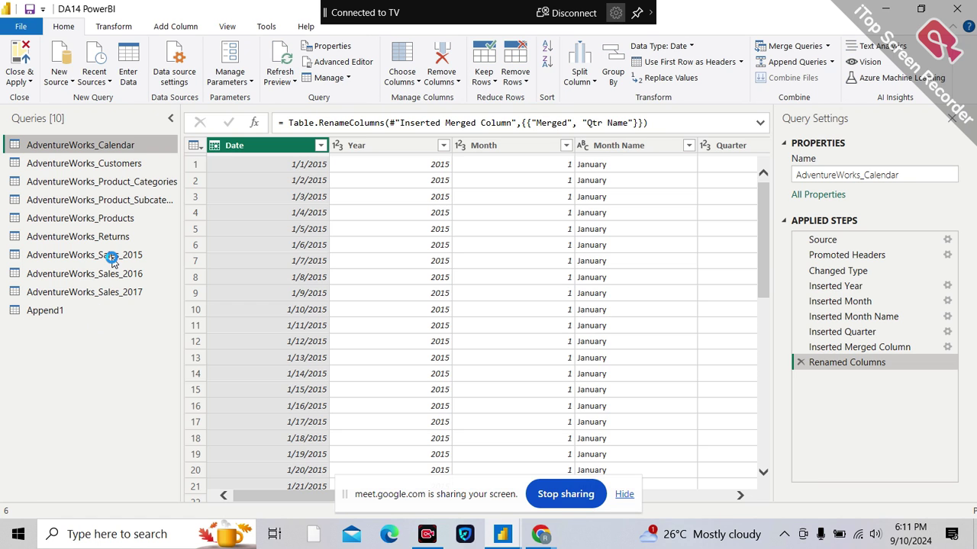
# Disable loading for the AdventureWorks_Sales_2015 query and accept the data loss warning
pyautogui.click(113, 257)
pyautogui.rightClick(113, 258)
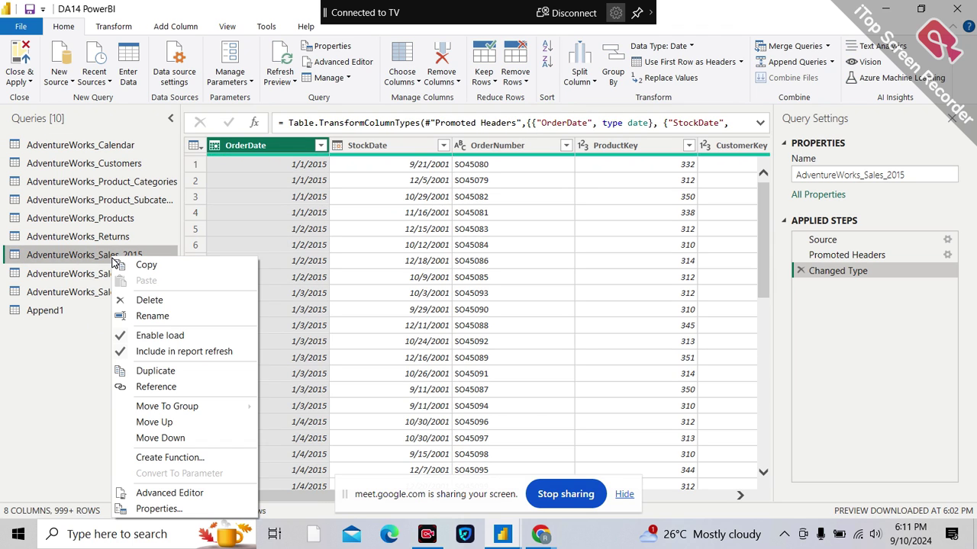
pyautogui.click(155, 336)
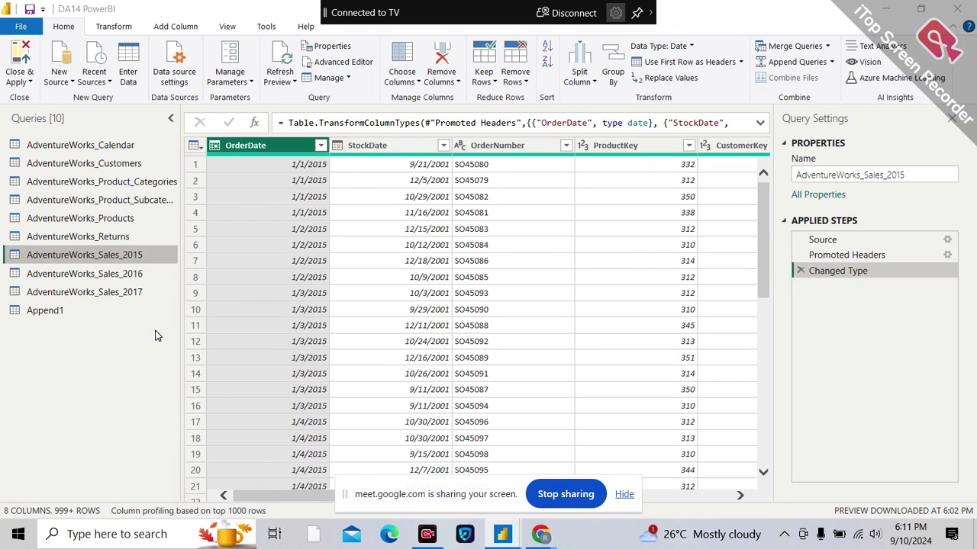
pyautogui.click(617, 295)
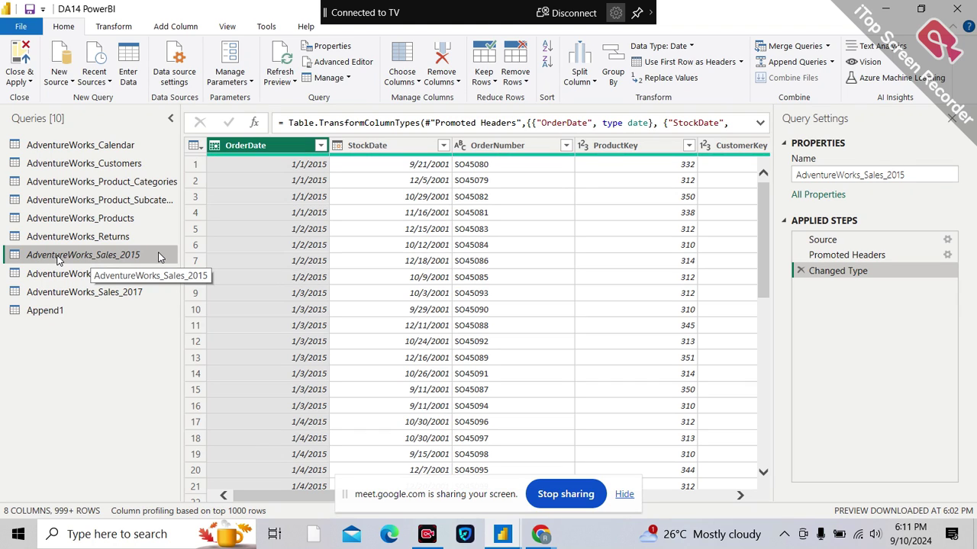
# Compare the load and report refresh options of AdventureWorks_Sales_2015 and AdventureWorks_Sales_2016, and review the Append1 query
pyautogui.click(68, 273)
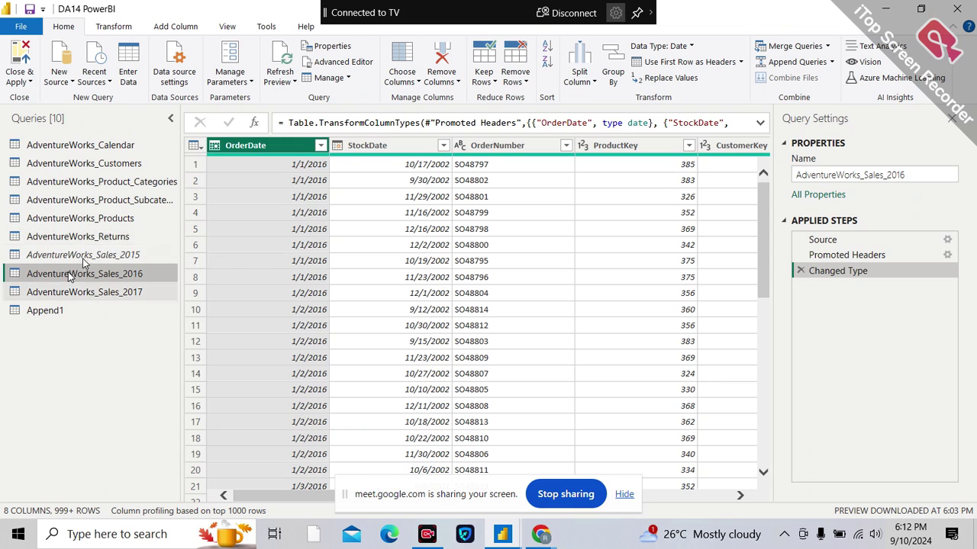
pyautogui.rightClick(124, 261)
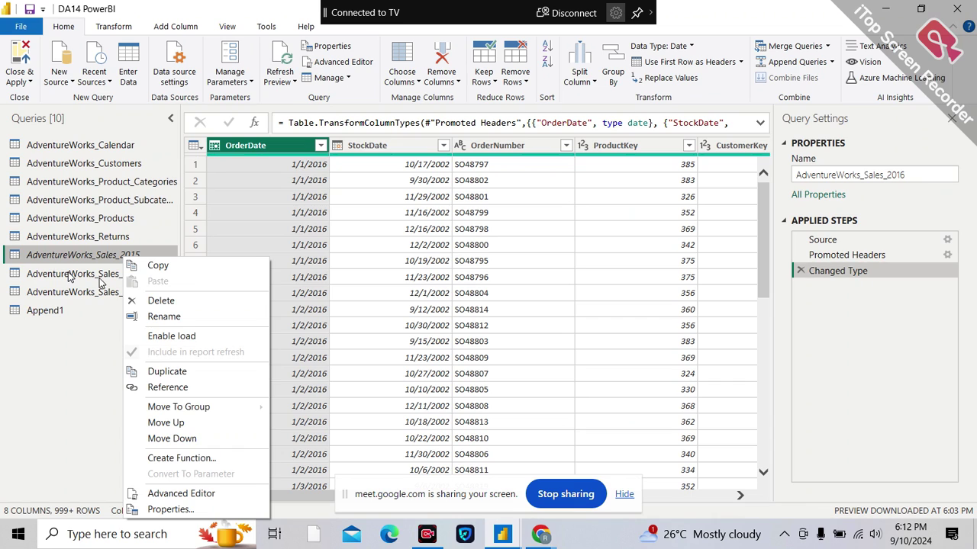
pyautogui.click(79, 350)
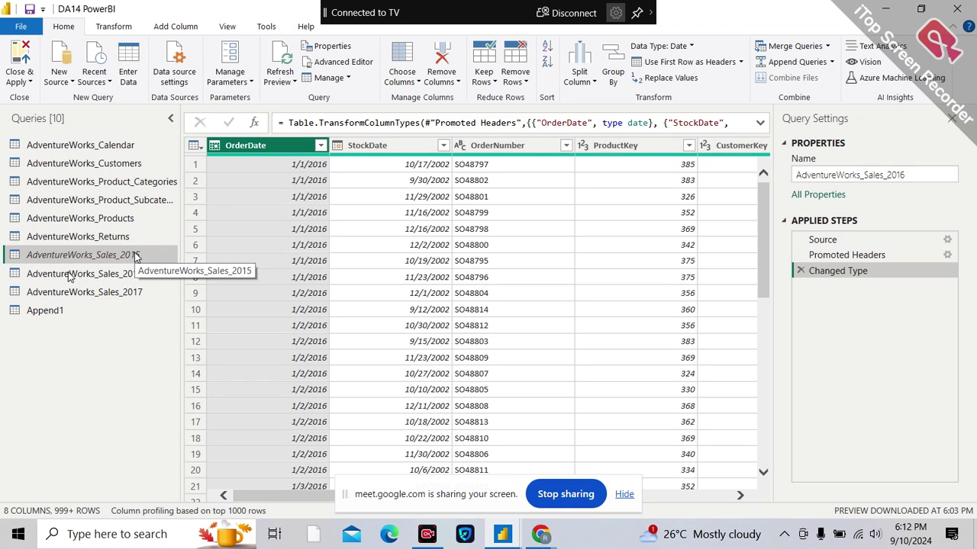
pyautogui.click(66, 313)
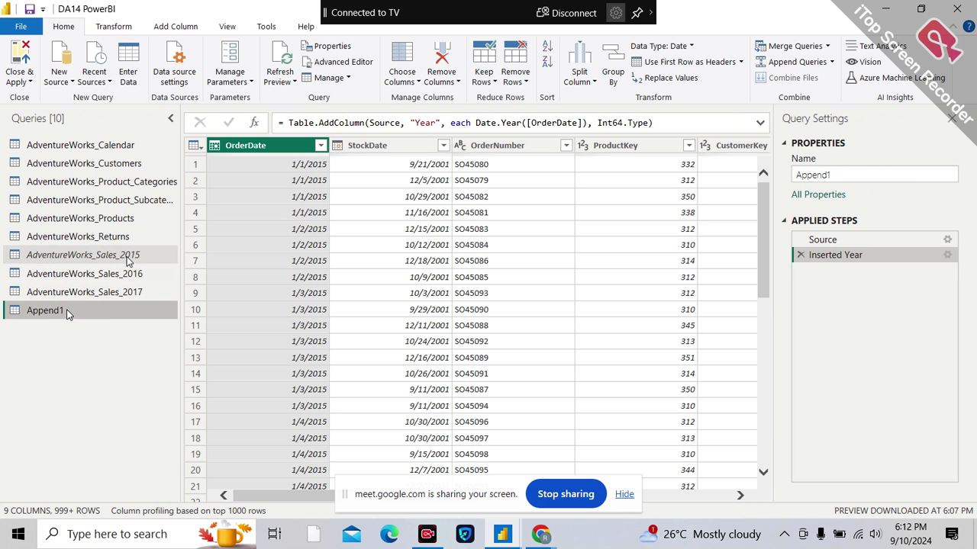
pyautogui.click(125, 256)
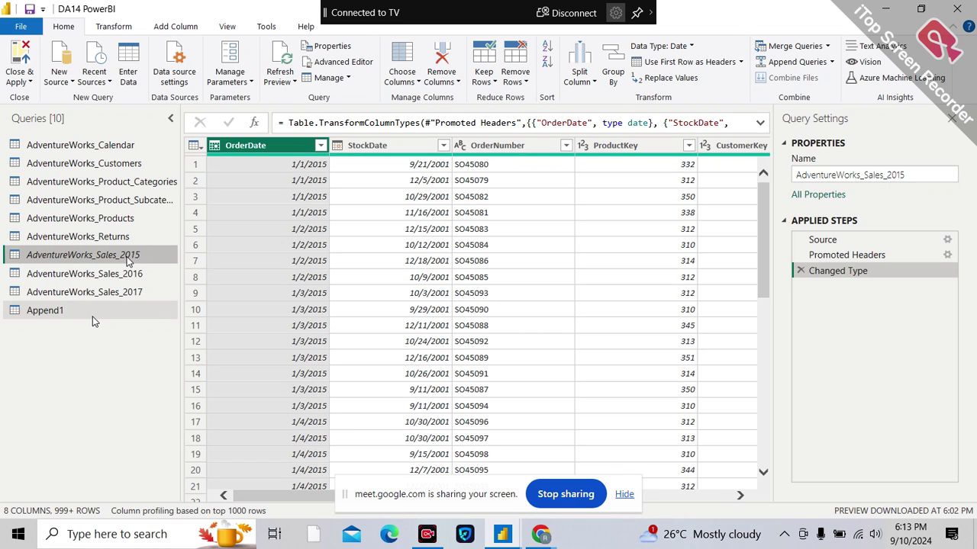
pyautogui.click(123, 277)
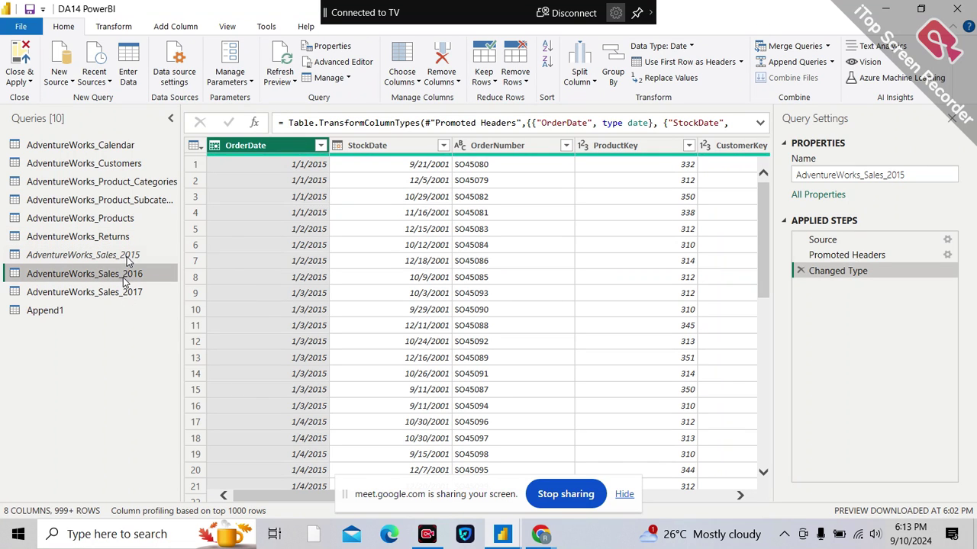
pyautogui.rightClick(123, 277)
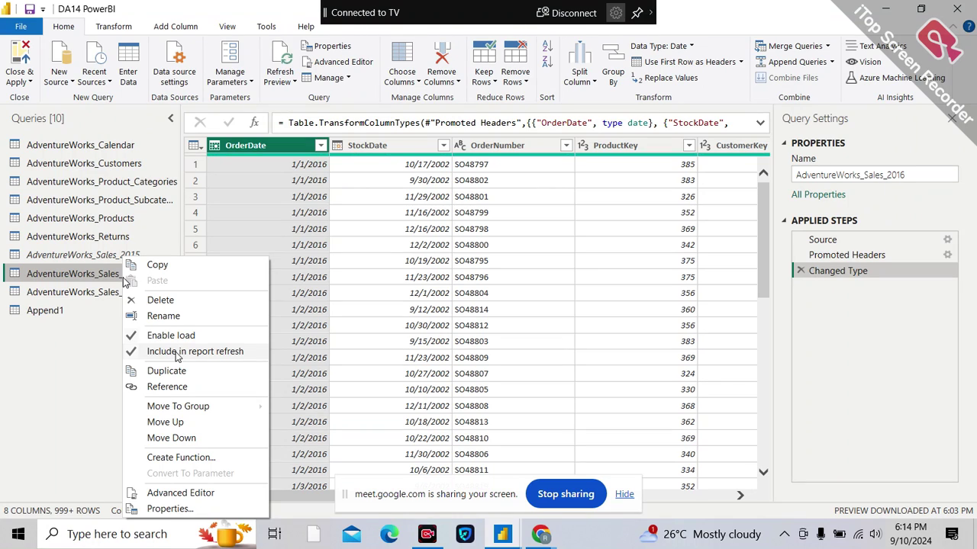
pyautogui.click(76, 364)
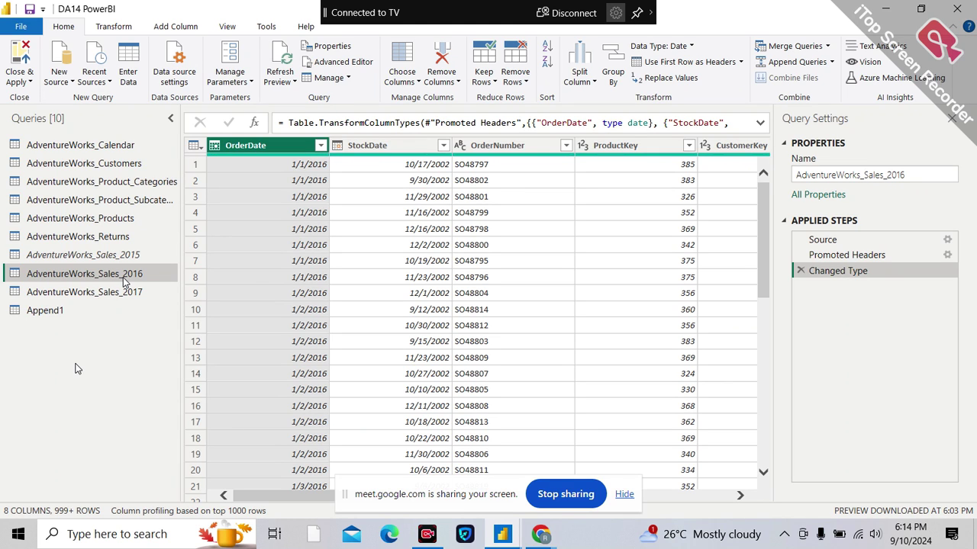
pyautogui.click(144, 181)
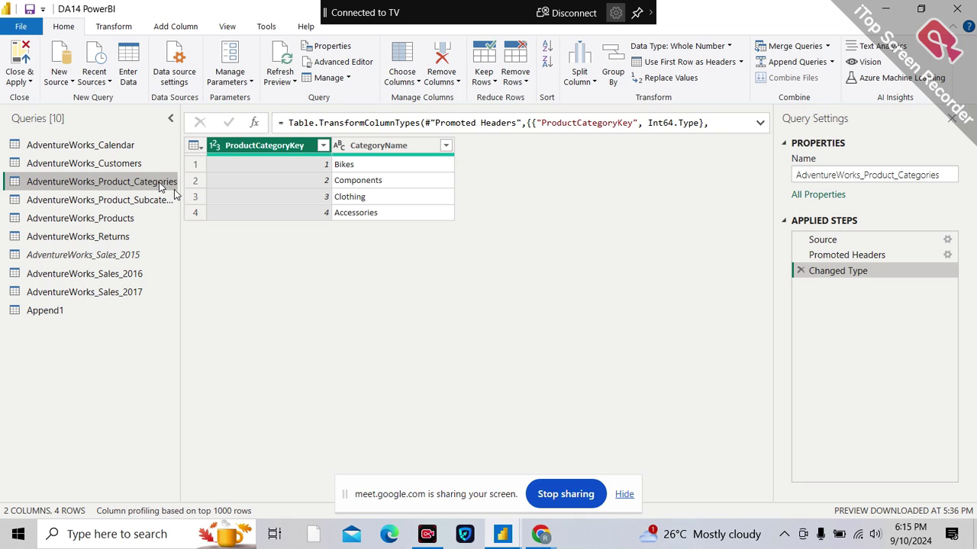
pyautogui.click(131, 260)
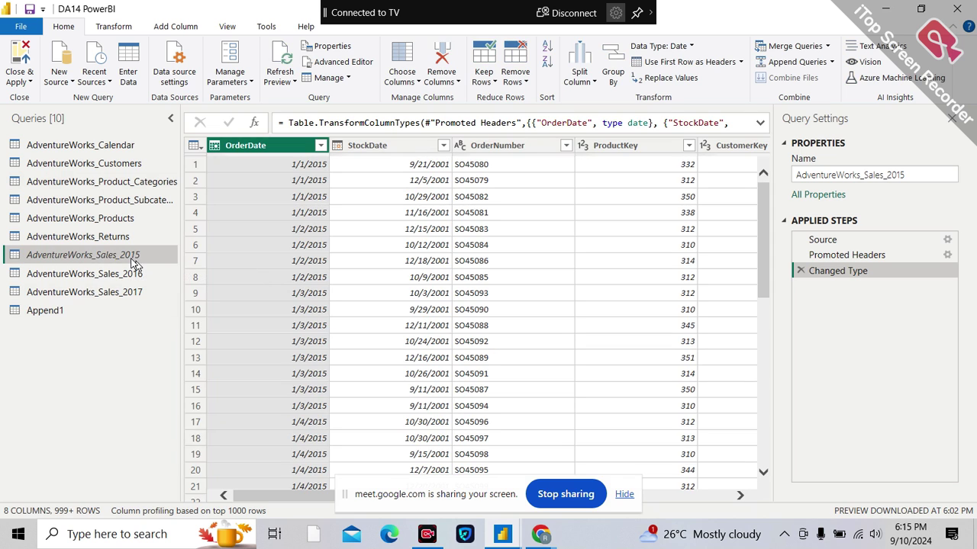
pyautogui.rightClick(133, 259)
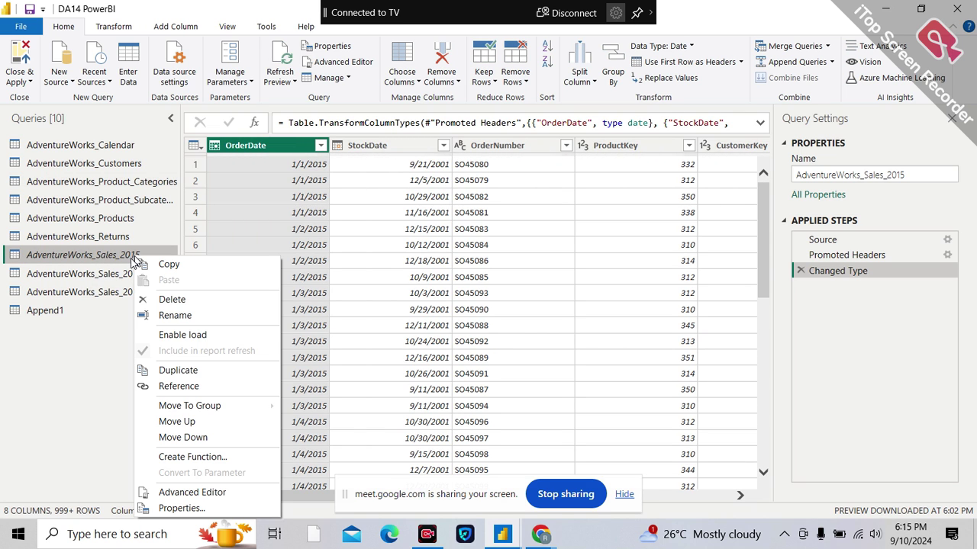
# Turn off Enable load for the AdventureWorks_Sales_2016 query and continue past the data loss warning
pyautogui.click(122, 276)
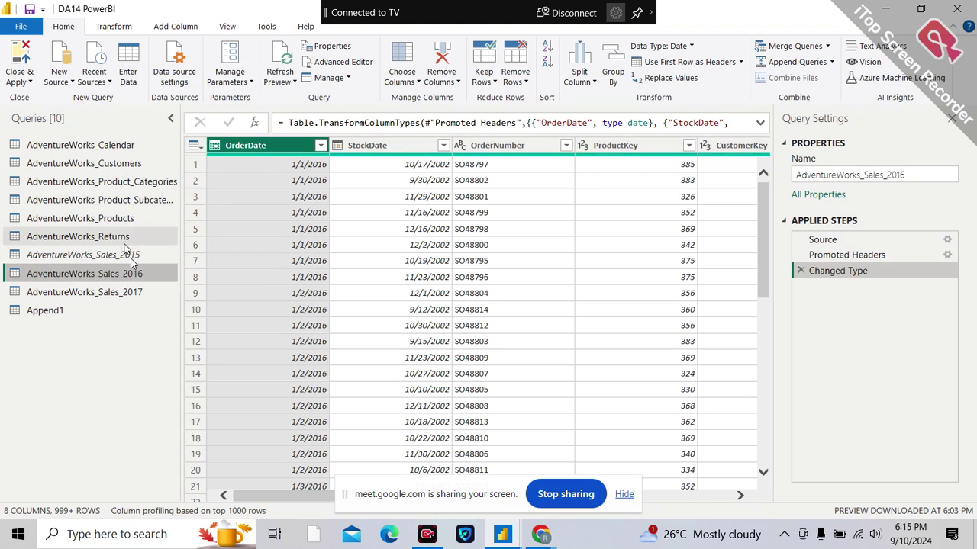
pyautogui.rightClick(116, 273)
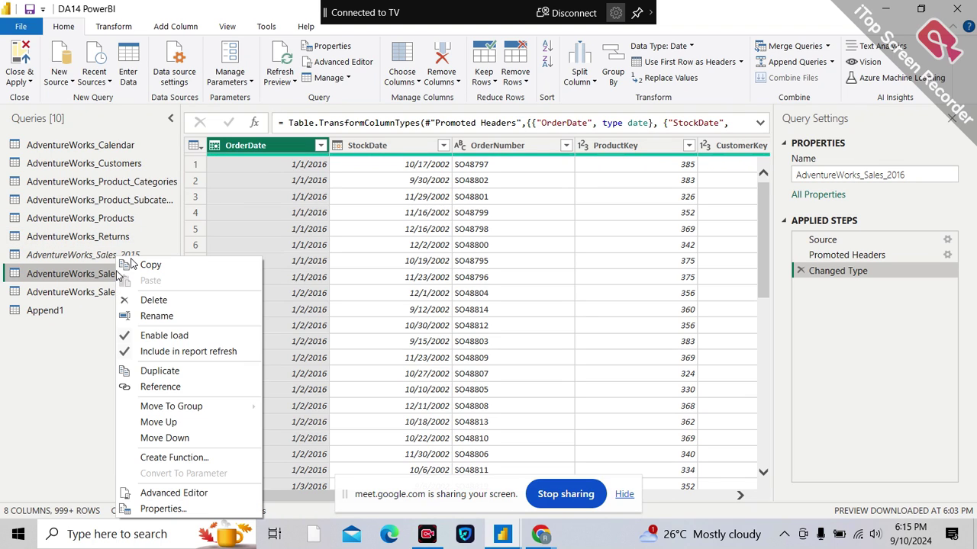
pyautogui.click(143, 336)
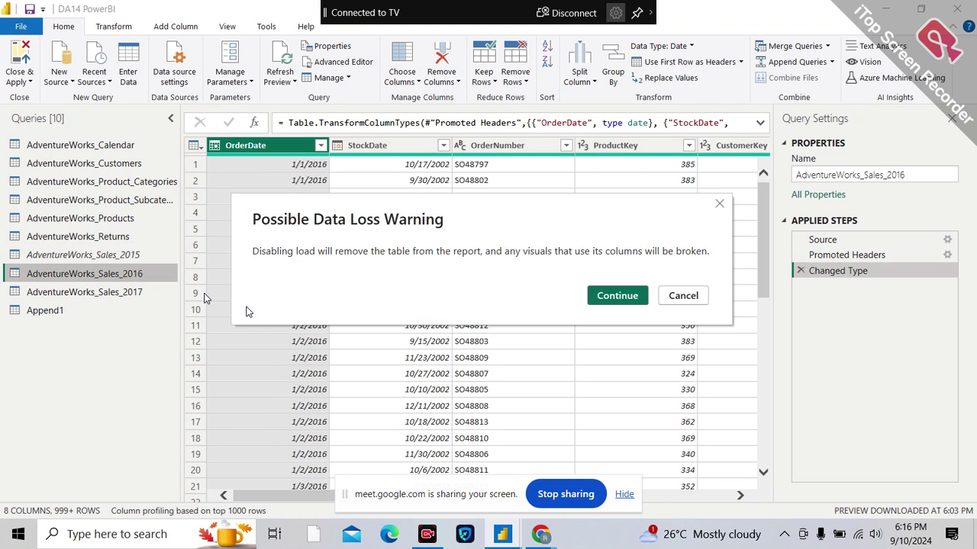
pyautogui.click(619, 303)
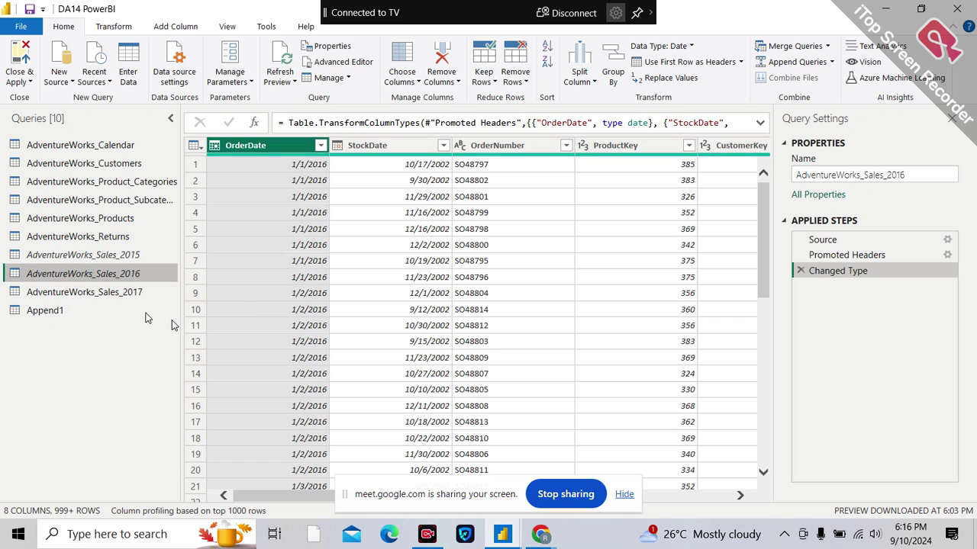
# Turn off Enable load for the AdventureWorks_Sales_2017 query and continue past the data loss warning
pyautogui.click(134, 292)
pyautogui.rightClick(133, 292)
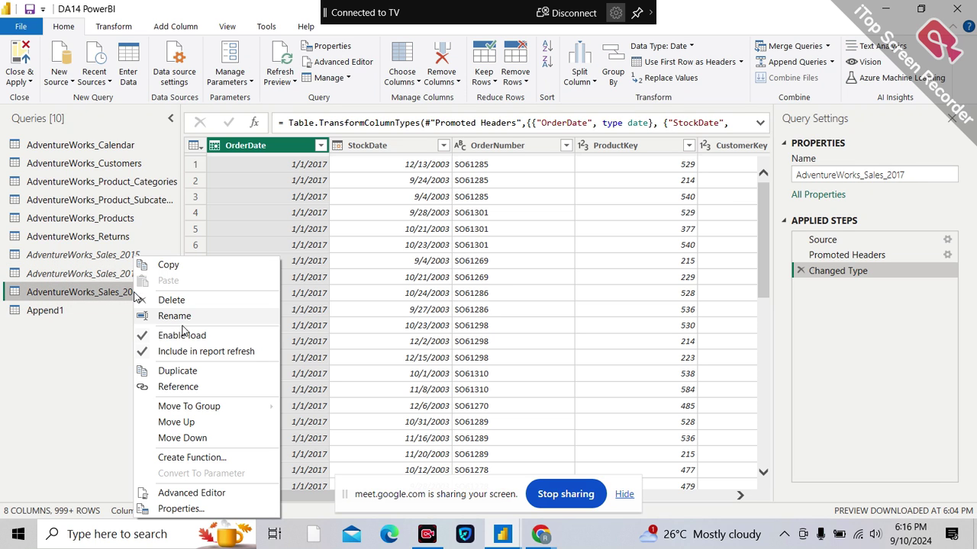
pyautogui.click(186, 333)
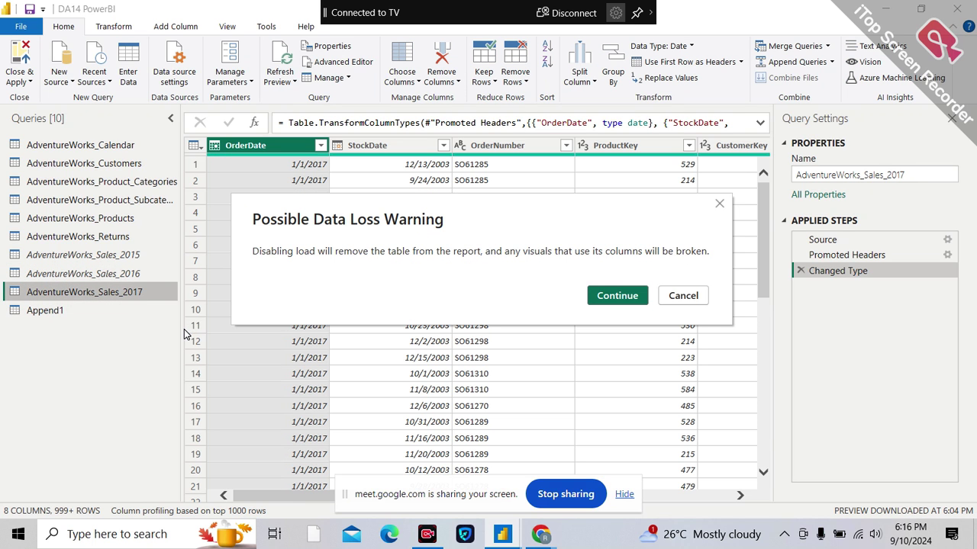
pyautogui.click(615, 302)
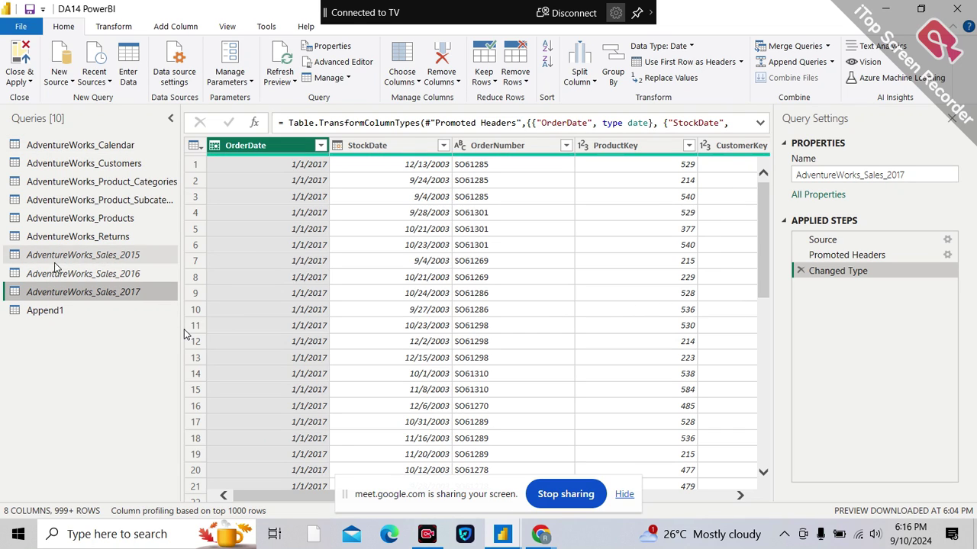
pyautogui.click(61, 314)
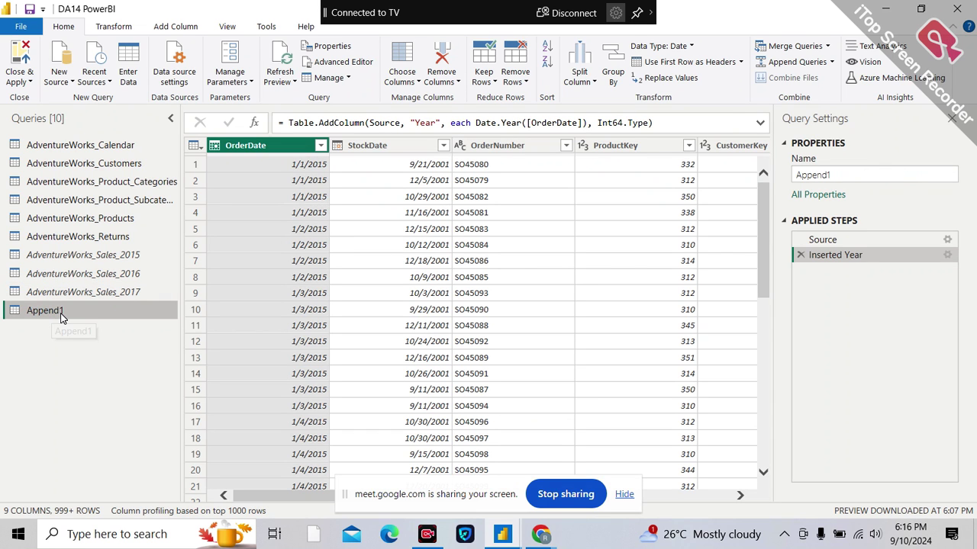
pyautogui.doubleClick(61, 315)
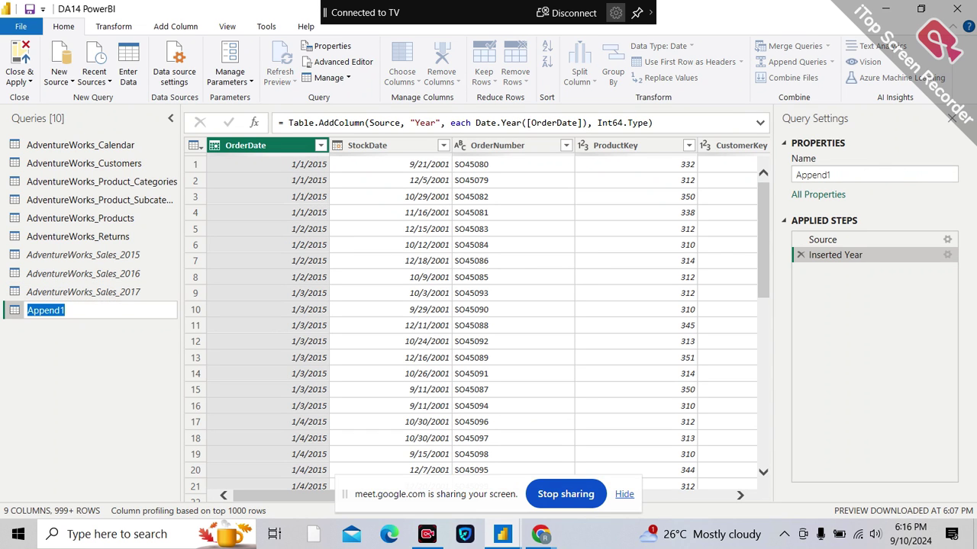
pyautogui.click(57, 323)
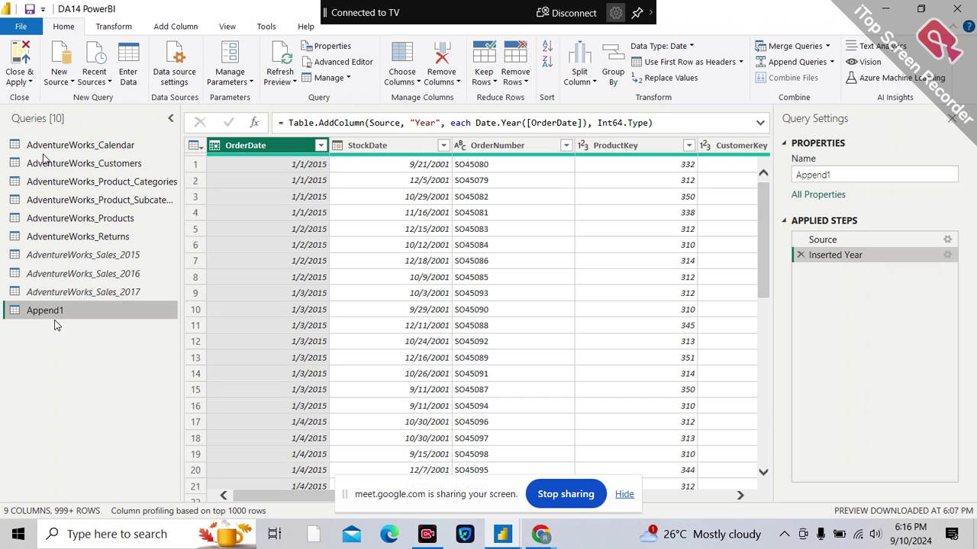
# Apply the query changes while closing the Power Query Editor, and refresh the report data
pyautogui.click(20, 81)
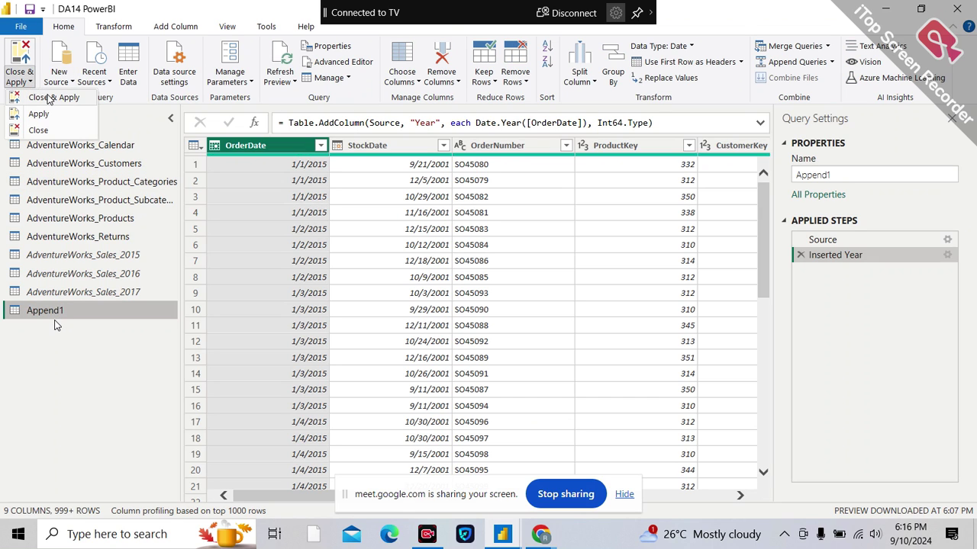
pyautogui.click(48, 98)
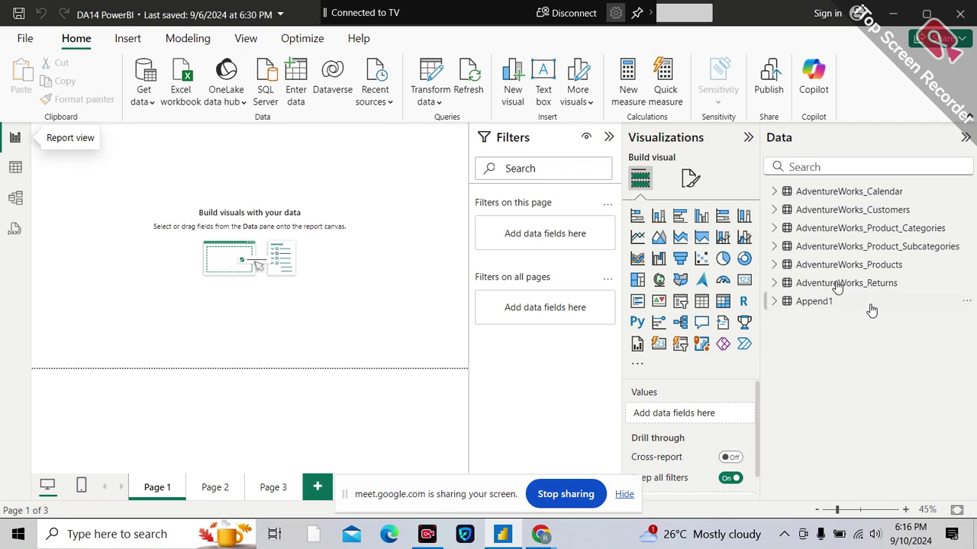
pyautogui.click(472, 78)
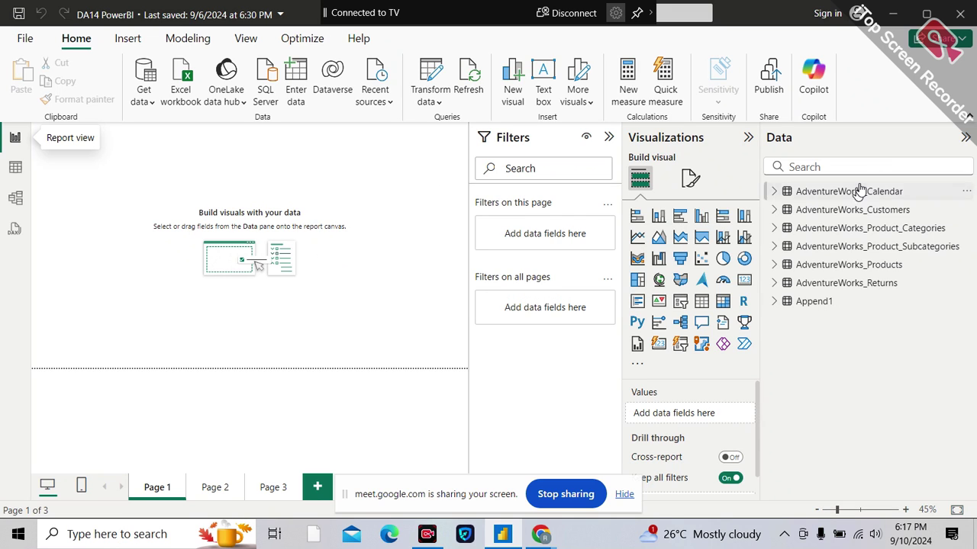
pyautogui.moveTo(830, 314)
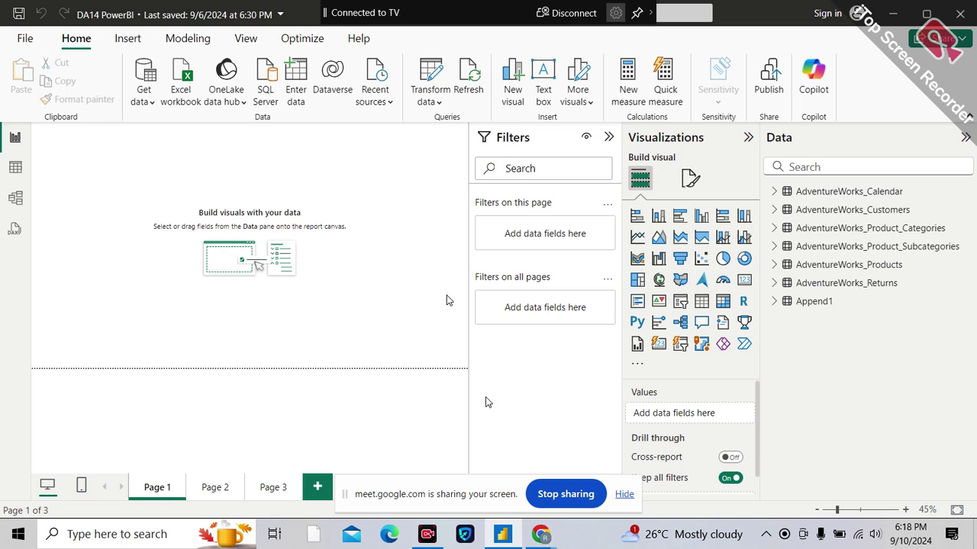
# Reopen the Power Query Editor and view the Append Queries options without choosing one
pyautogui.moveTo(506, 537)
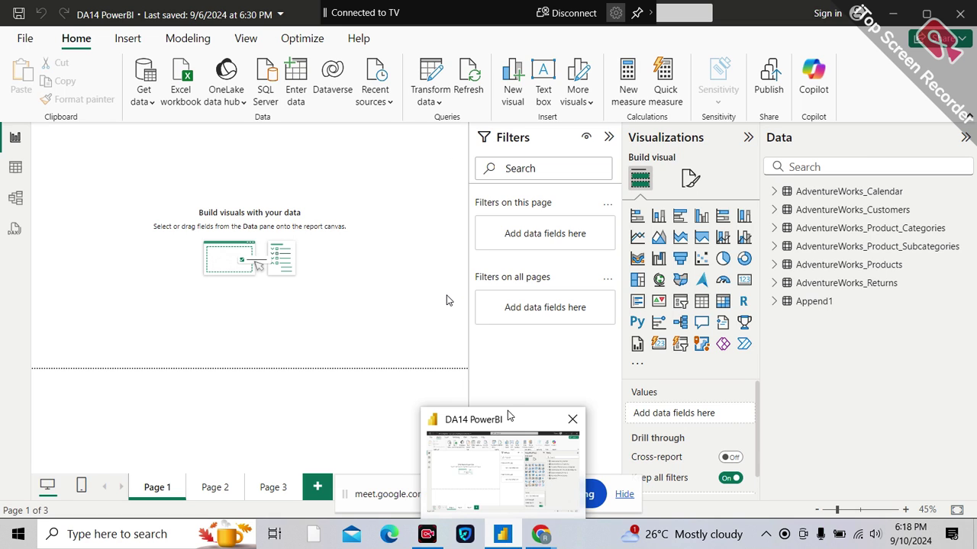
pyautogui.click(432, 76)
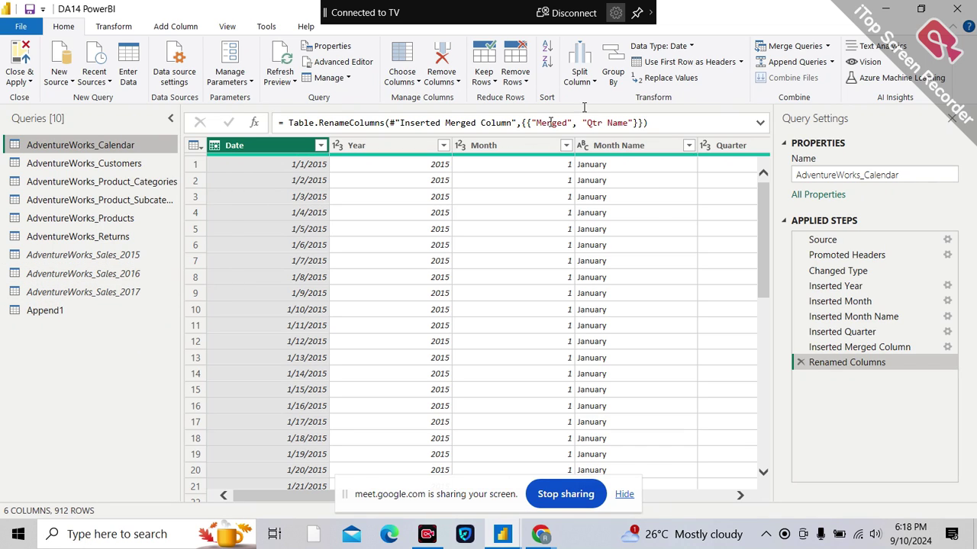
pyautogui.click(798, 62)
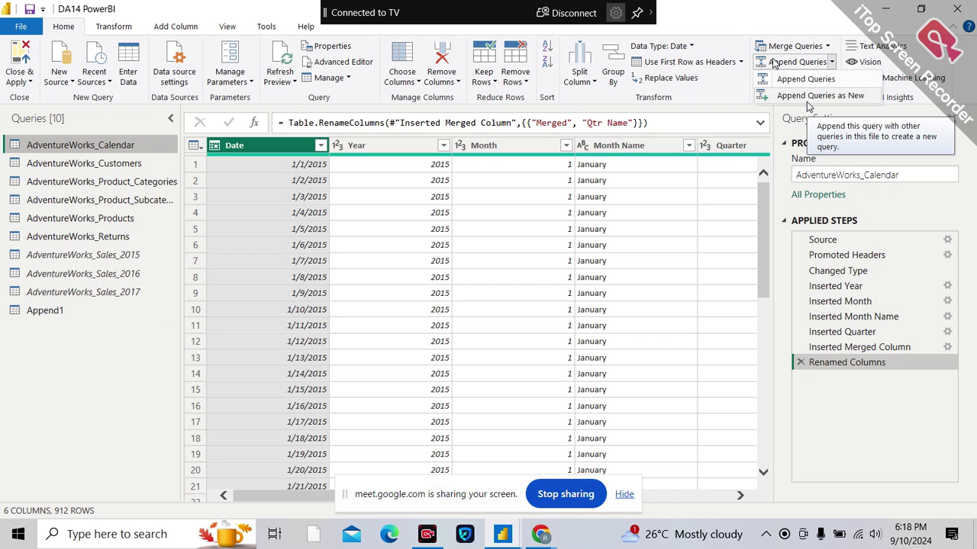
pyautogui.click(134, 357)
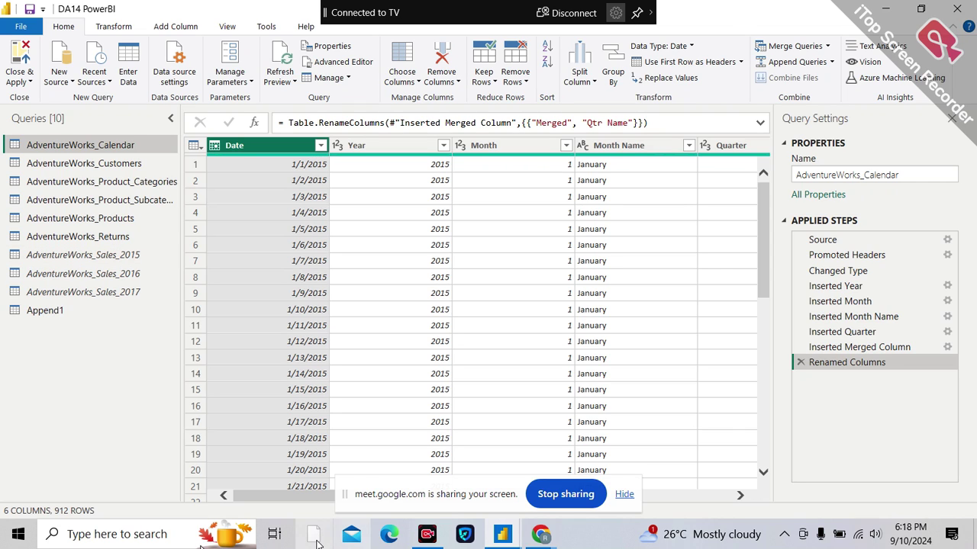
# Minimize the Power Query Editor, leave the report without signing in and show the desktop
pyautogui.click(885, 9)
pyautogui.click(854, 13)
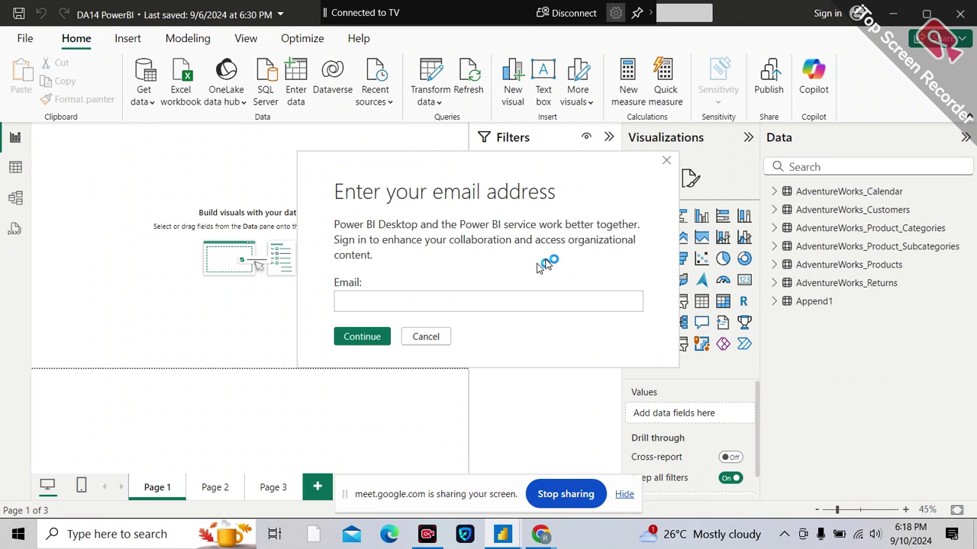
pyautogui.click(418, 337)
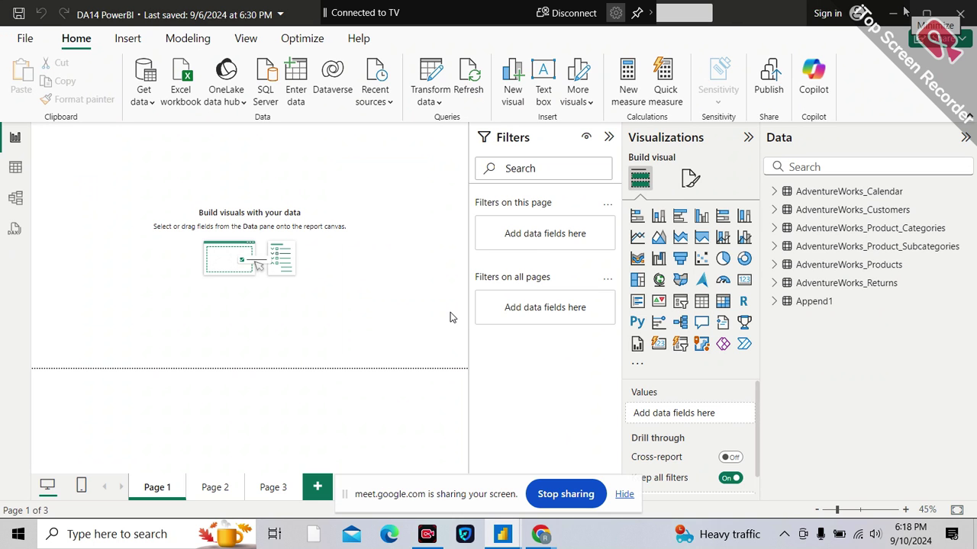
pyautogui.press('super+d')
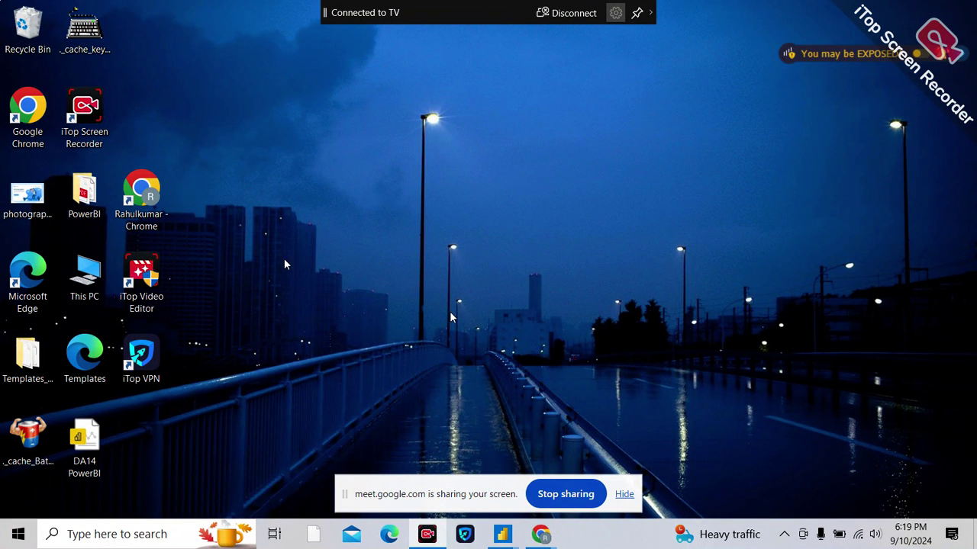
# Switch to the Google Meet window to check the meeting participants, and return to the desktop
pyautogui.doubleClick(86, 197)
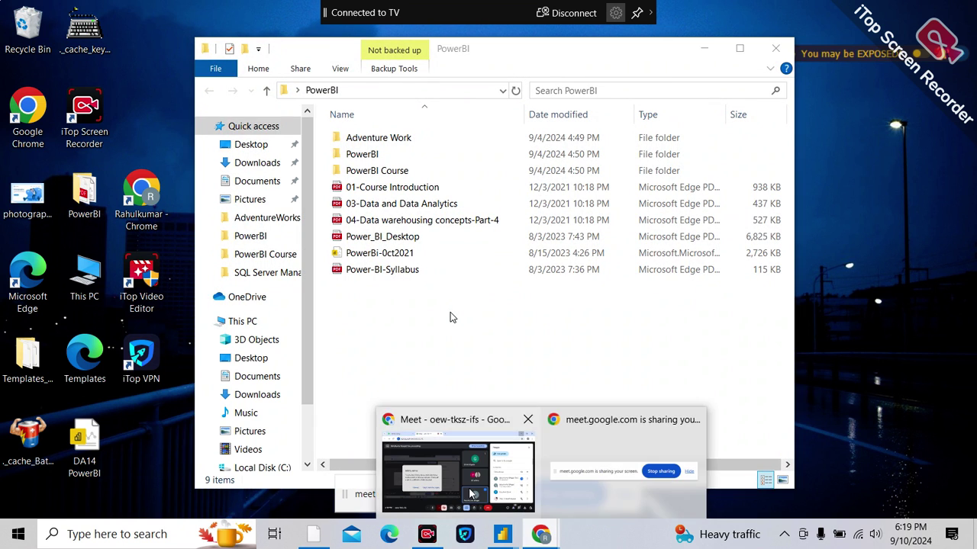
pyautogui.hotkey('alt', 'Tab')
pyautogui.click(885, 334)
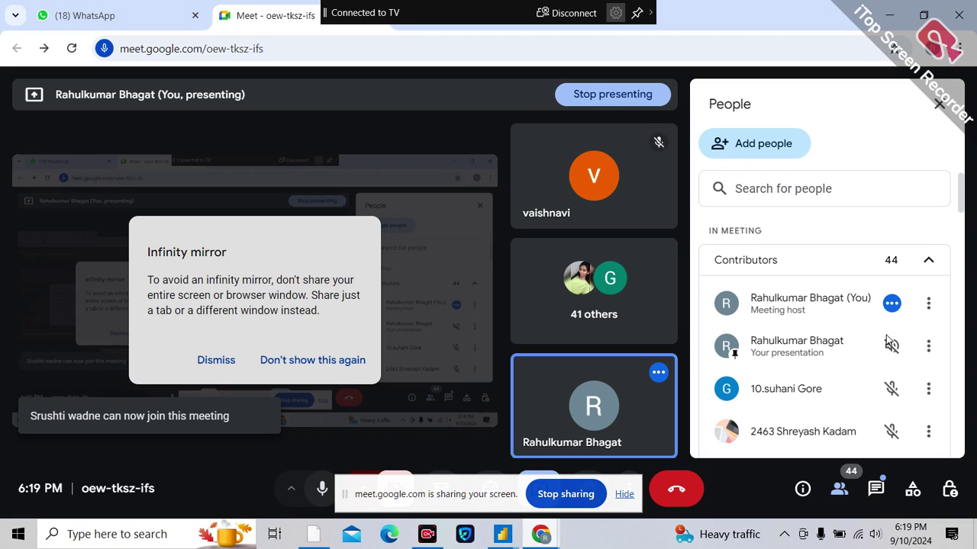
pyautogui.moveTo(540, 534)
pyautogui.click(502, 485)
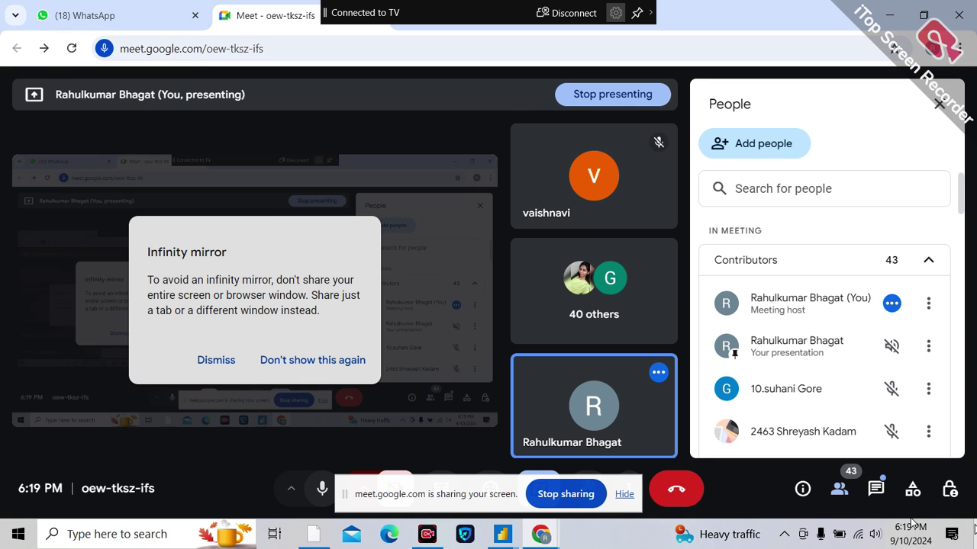
pyautogui.click(974, 533)
# Open the AdventureWorks CSV Files folder through the PowerBI desktop folder and its Adventure Work subfolder
pyautogui.doubleClick(95, 196)
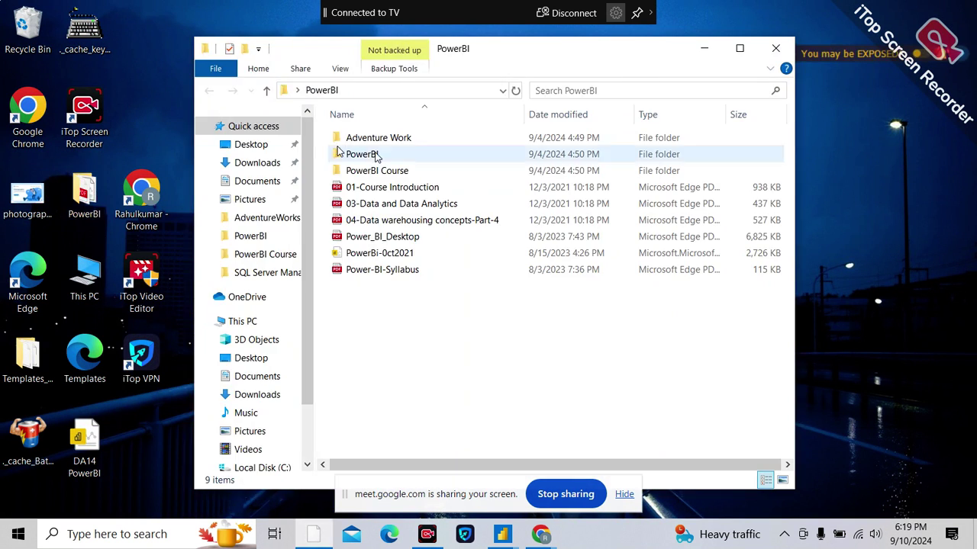
pyautogui.doubleClick(372, 141)
pyautogui.click(388, 145)
pyautogui.doubleClick(388, 146)
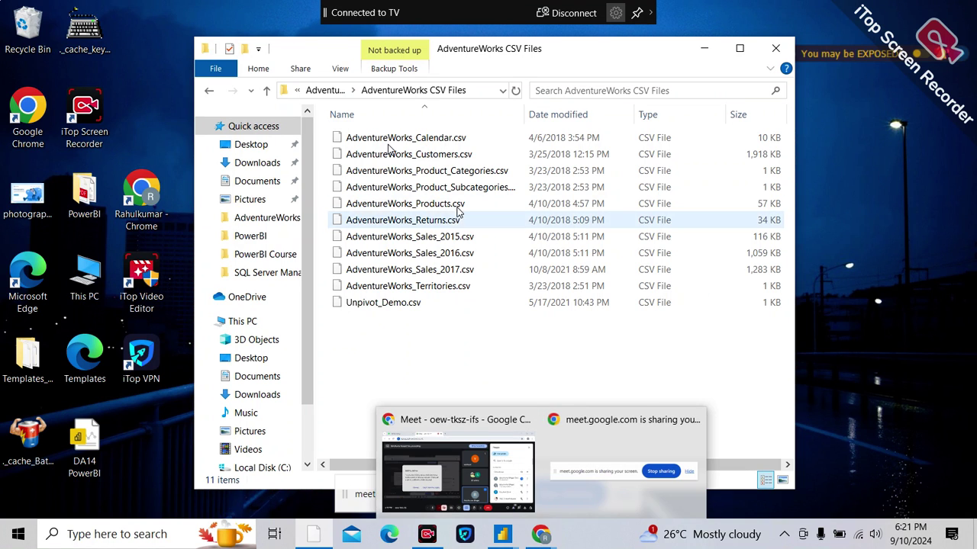
# Switch to the DA14 PowerBI report and bring up its Power Query Editor in a maximized window
pyautogui.click(501, 532)
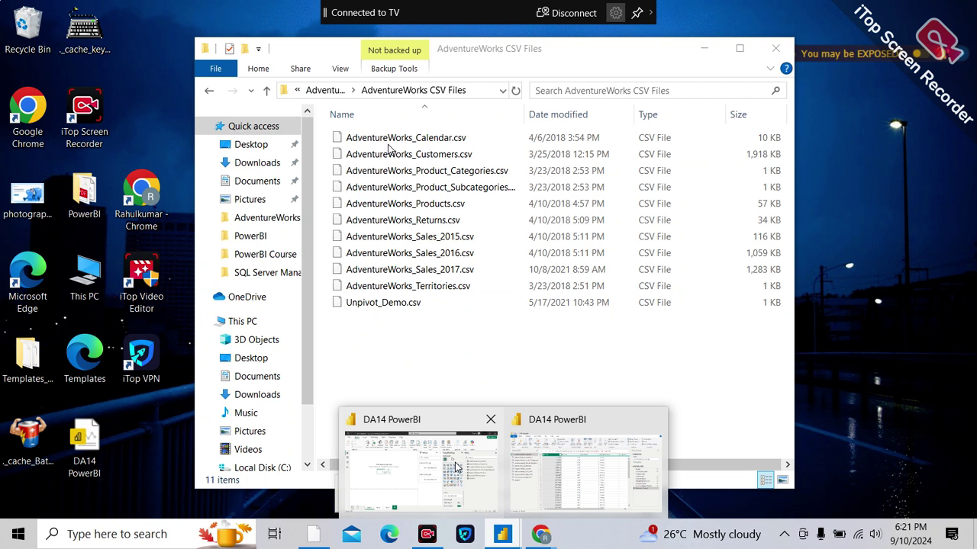
pyautogui.click(458, 472)
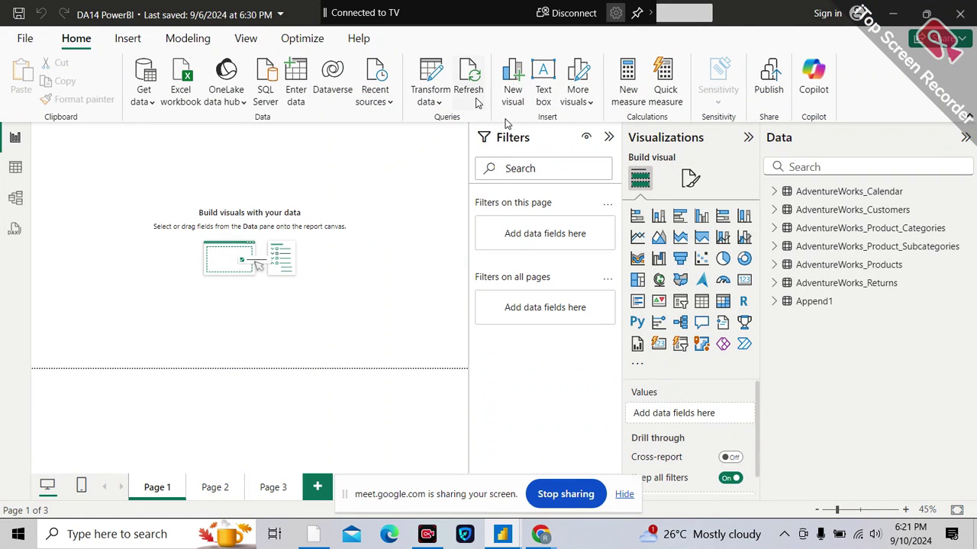
pyautogui.click(442, 107)
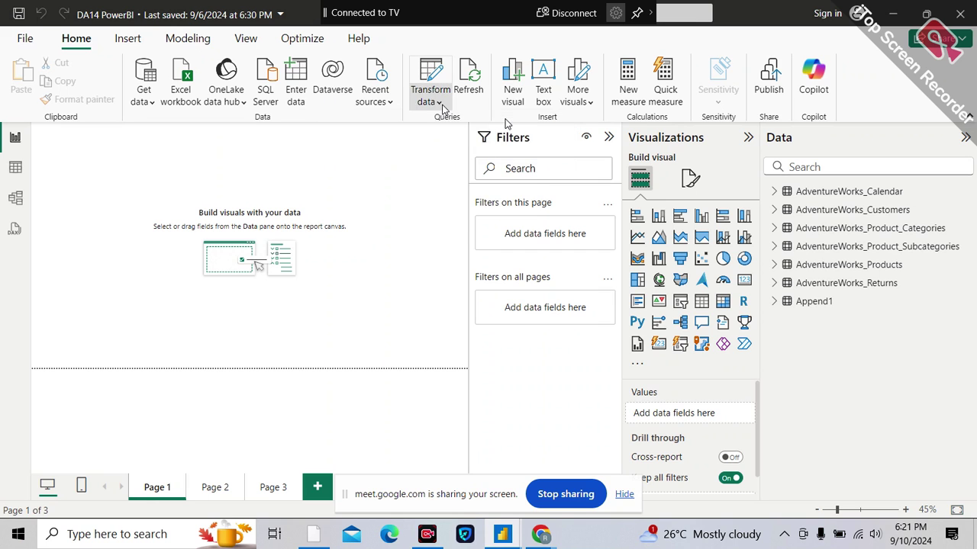
pyautogui.click(505, 125)
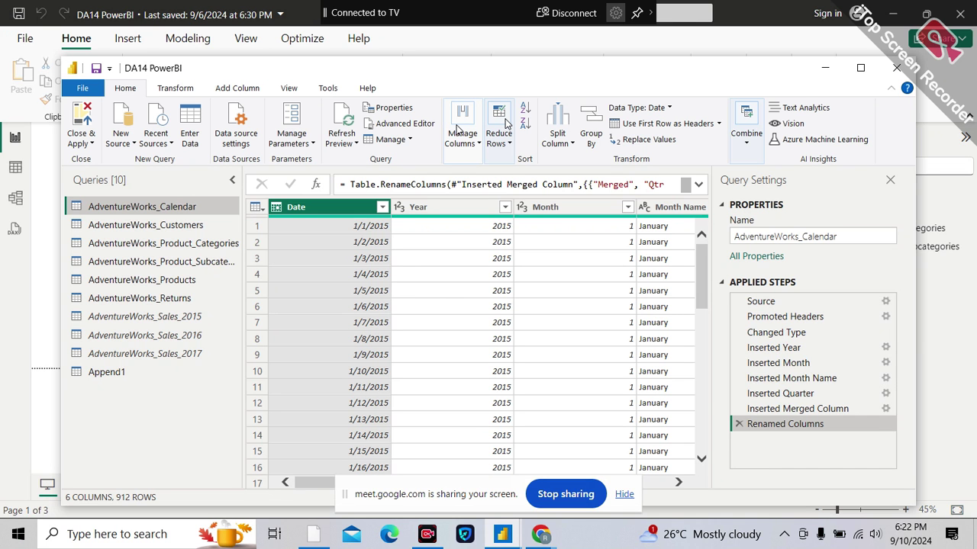
pyautogui.click(859, 72)
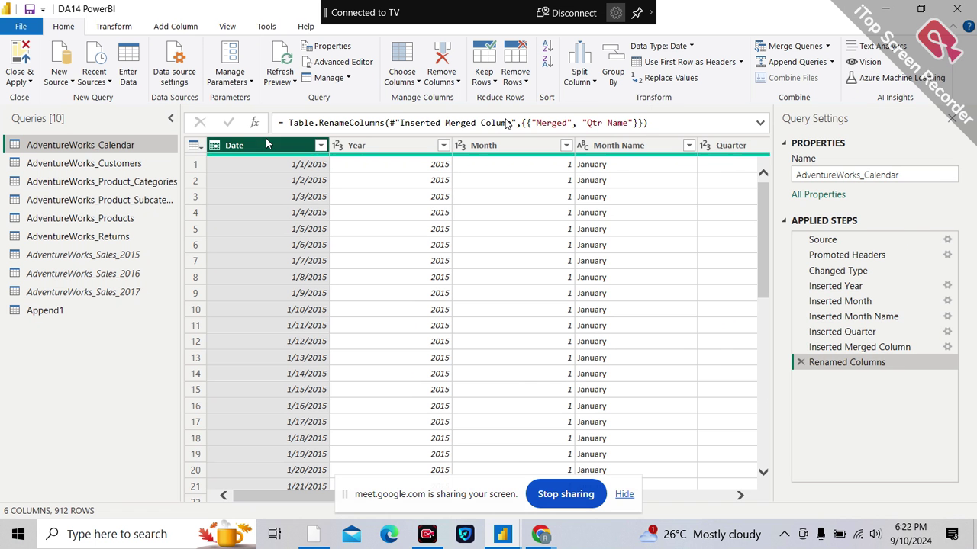
# View the full list of new data source connectors, select Folder and leave the dialog without connecting
pyautogui.click(70, 87)
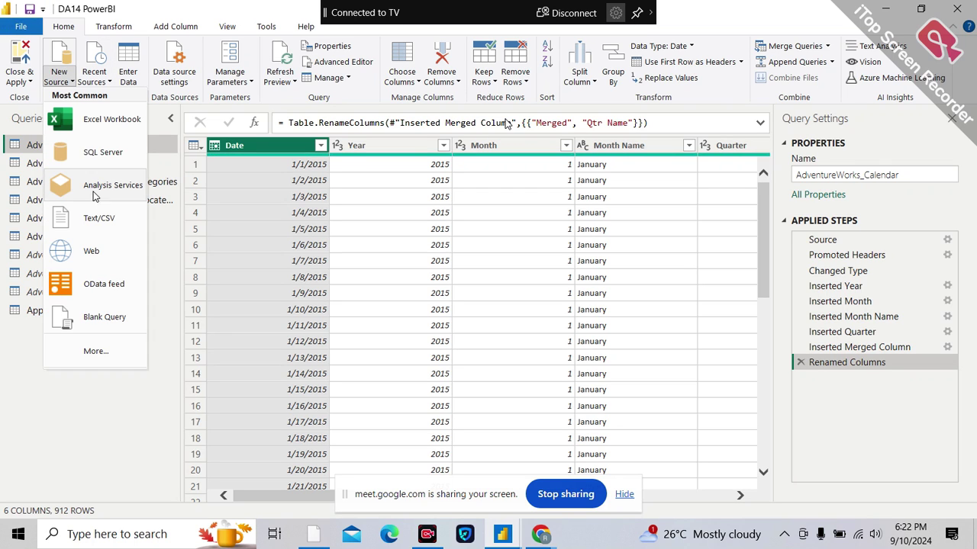
pyautogui.click(97, 341)
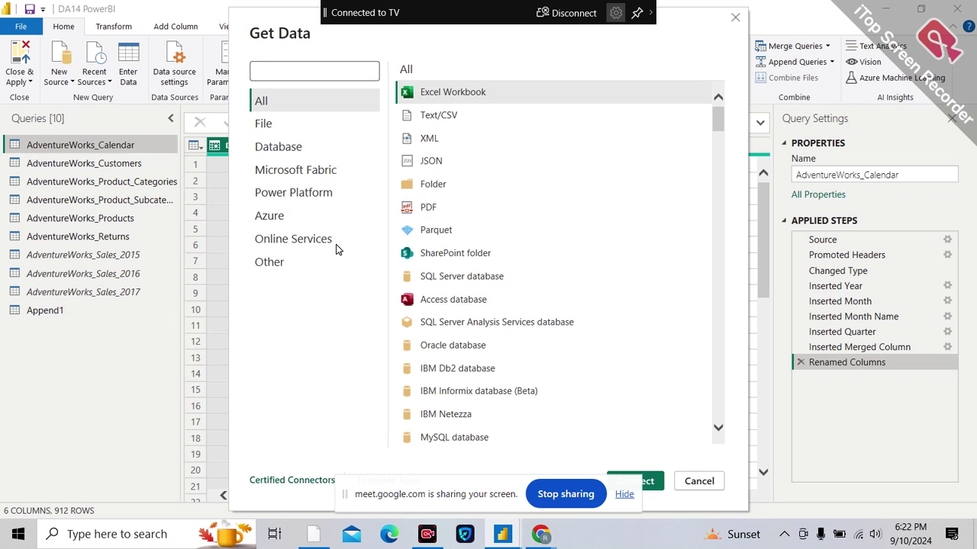
pyautogui.click(455, 184)
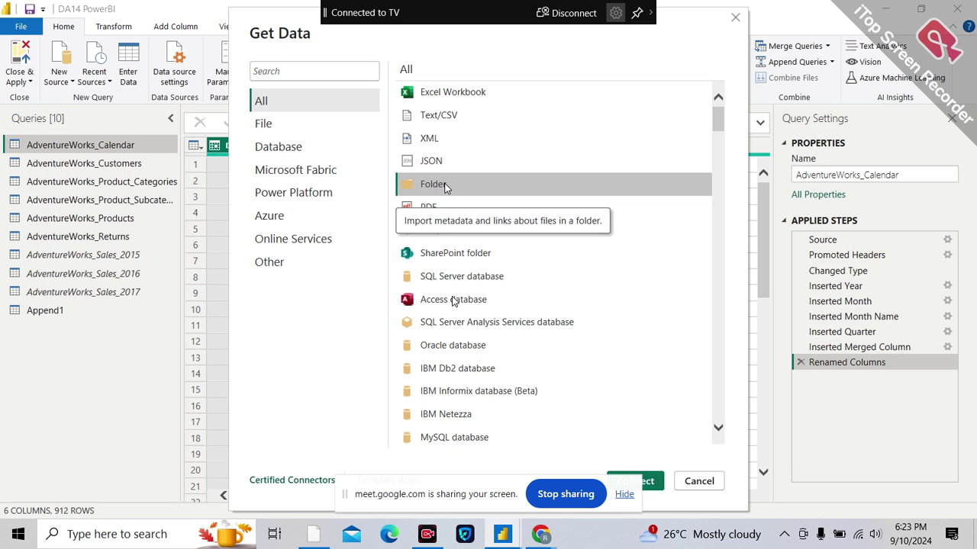
pyautogui.click(624, 493)
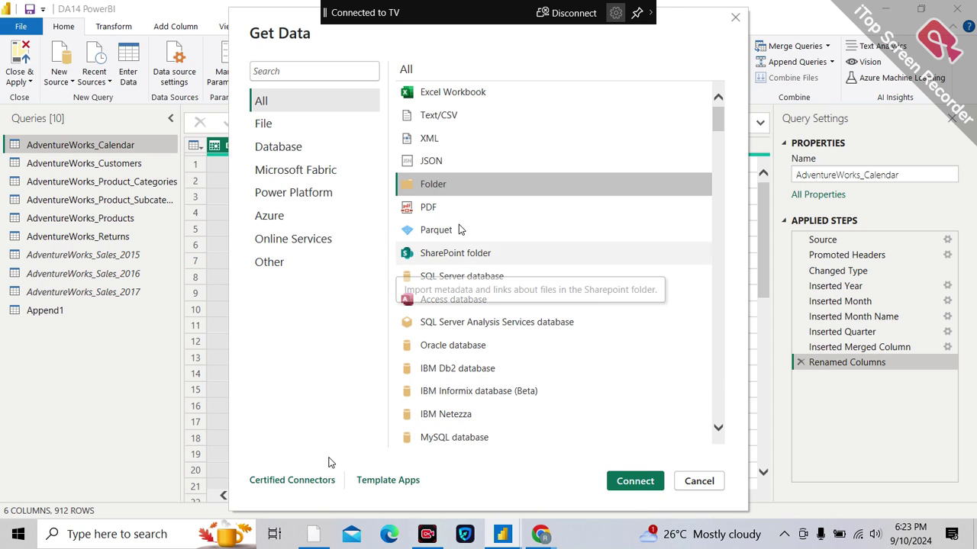
pyautogui.click(699, 481)
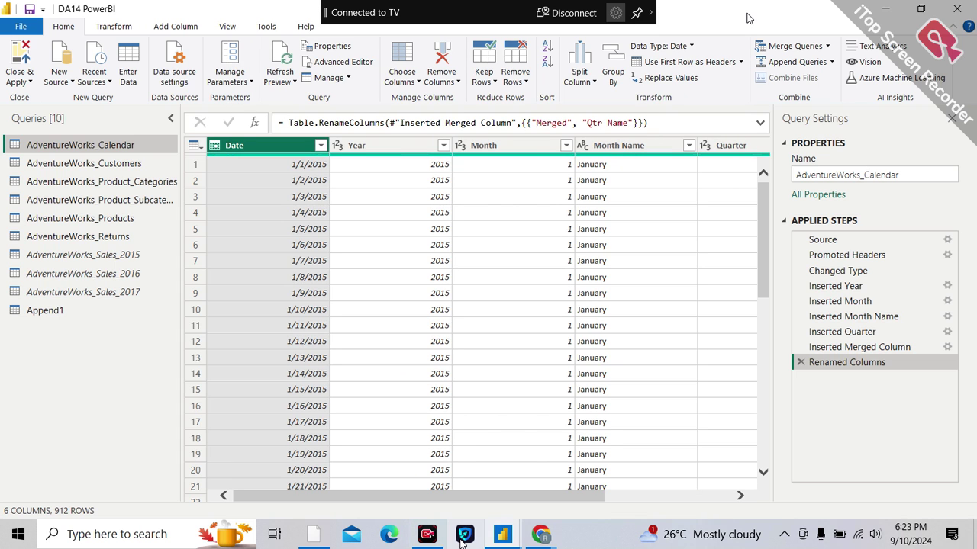
# Open AdventureWorks_Sales_2015.csv from the CSV folder in WordPad without making an app the default, and maximize the window
pyautogui.moveTo(314, 537)
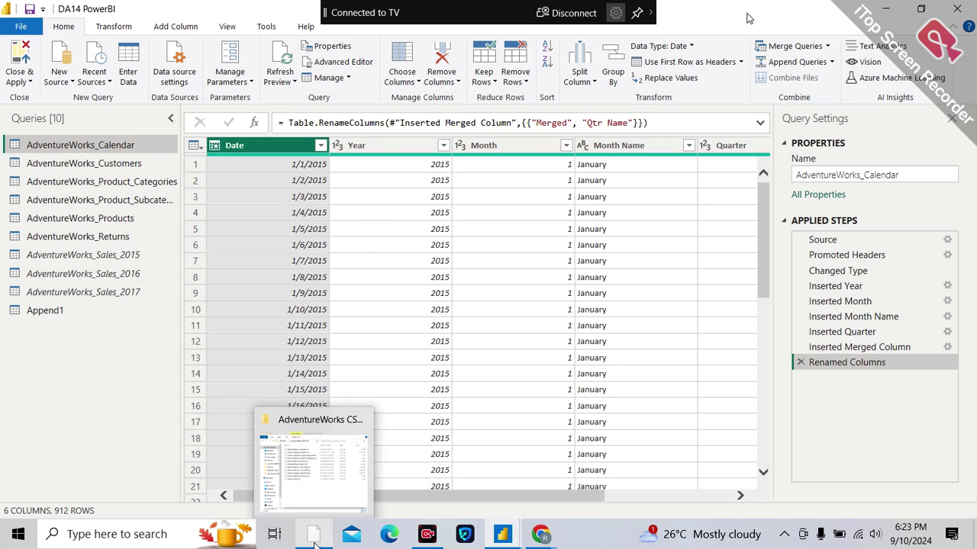
pyautogui.click(326, 489)
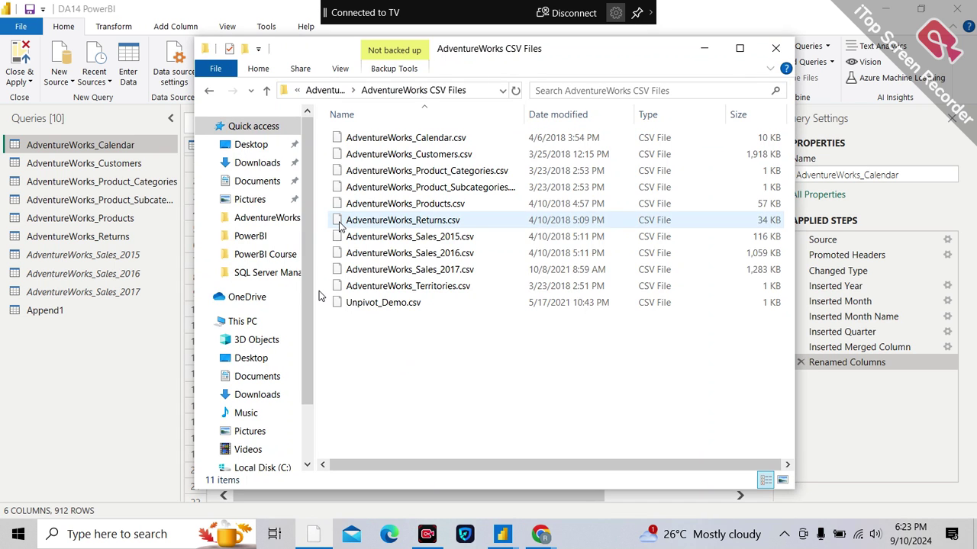
pyautogui.doubleClick(449, 243)
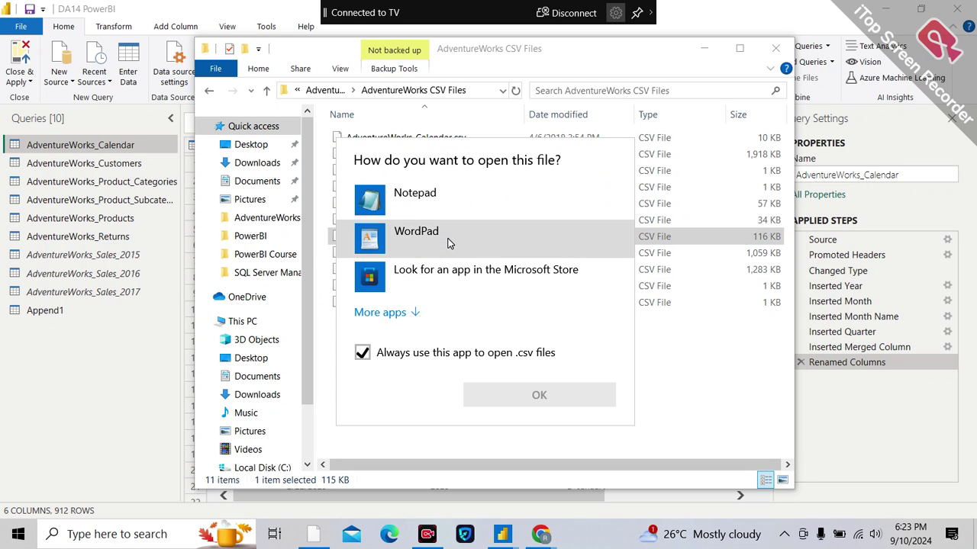
pyautogui.click(403, 315)
pyautogui.click(403, 314)
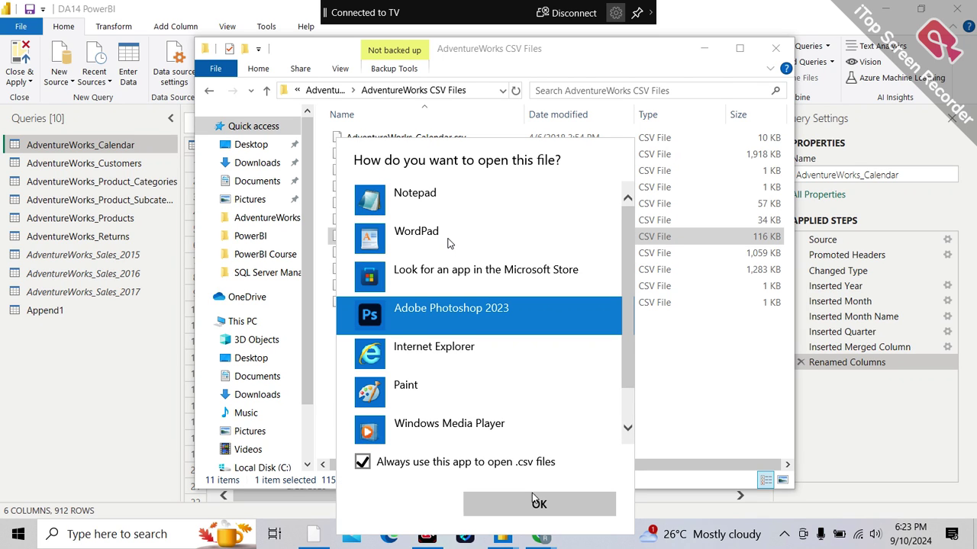
pyautogui.click(362, 462)
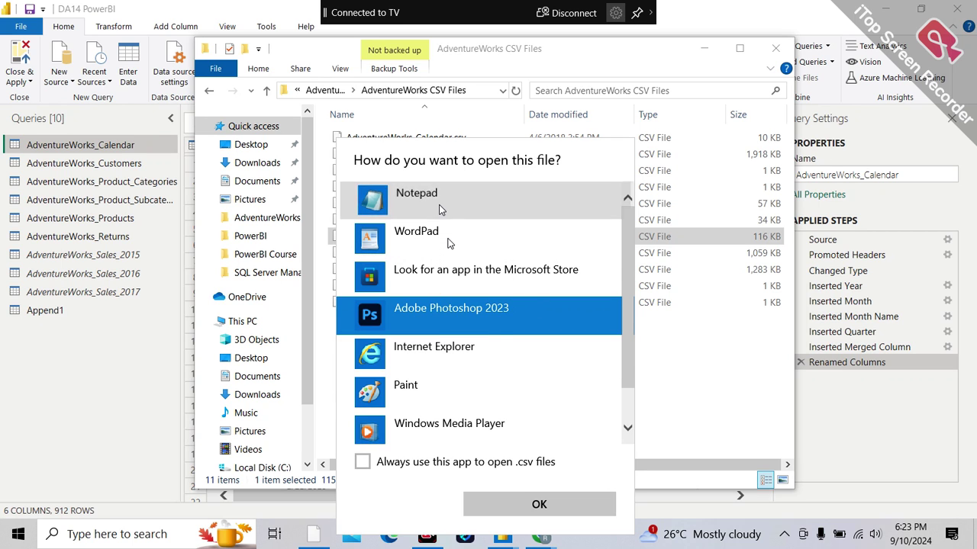
pyautogui.click(416, 200)
pyautogui.click(447, 242)
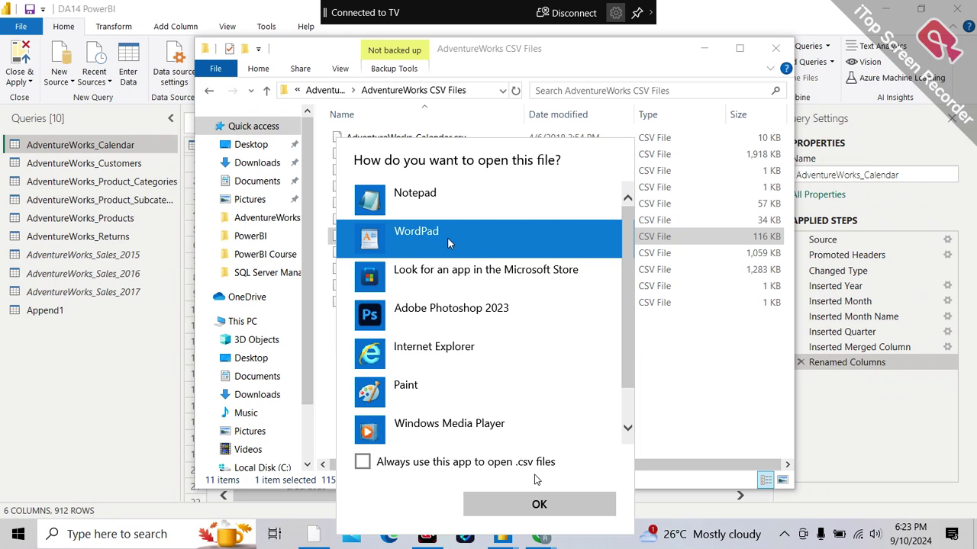
pyautogui.click(538, 505)
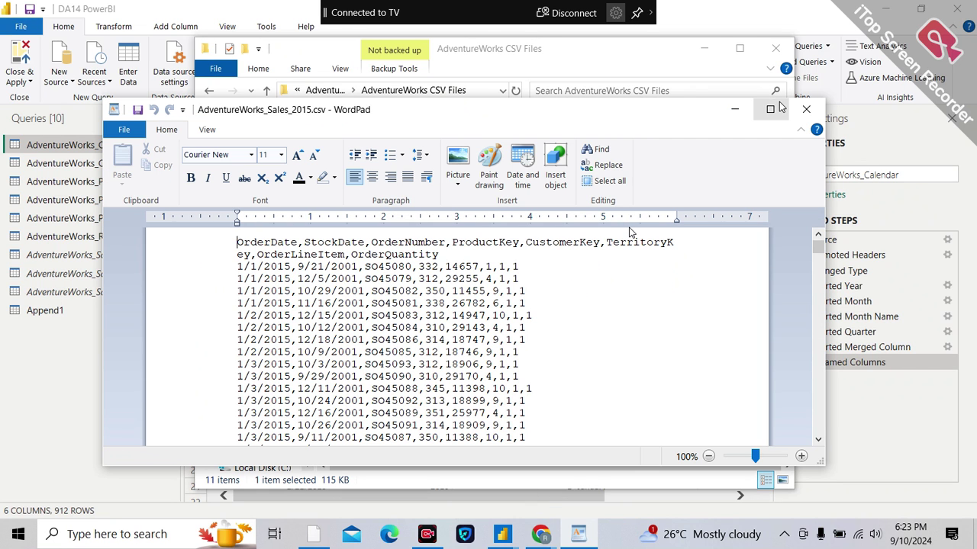
pyautogui.click(778, 107)
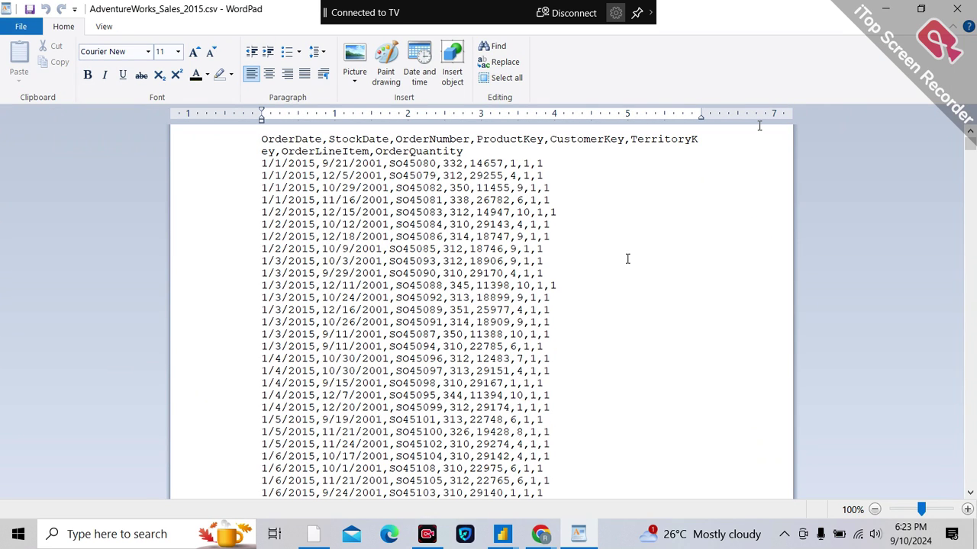
# Try to set up a find and replace for 201 in the 2015 sales file, cancel it and close WordPad
pyautogui.hotkey('ctrl', 'f')
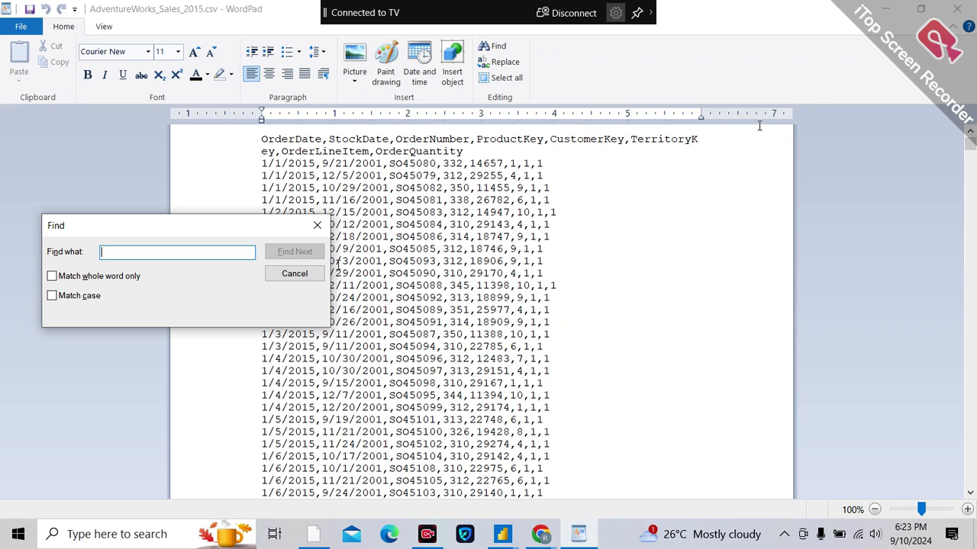
pyautogui.click(299, 273)
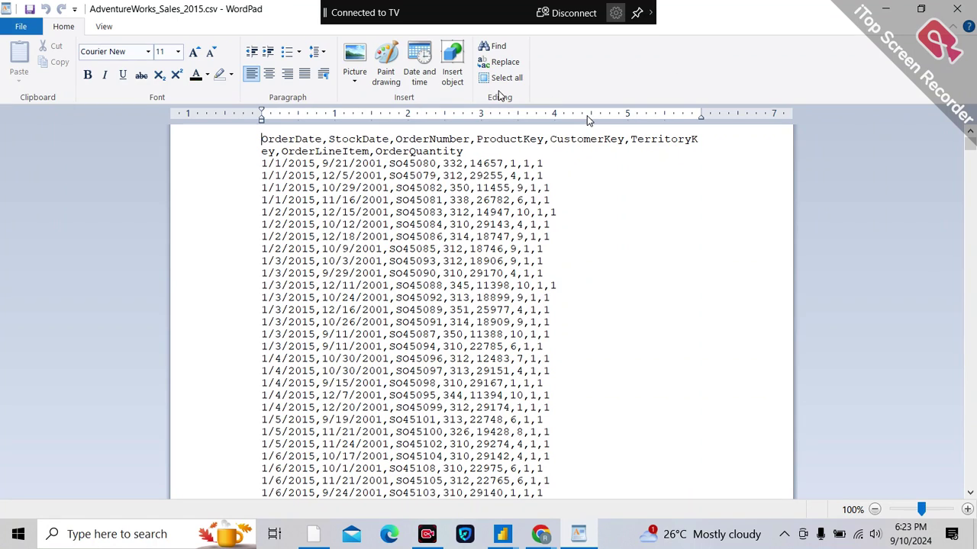
pyautogui.click(503, 62)
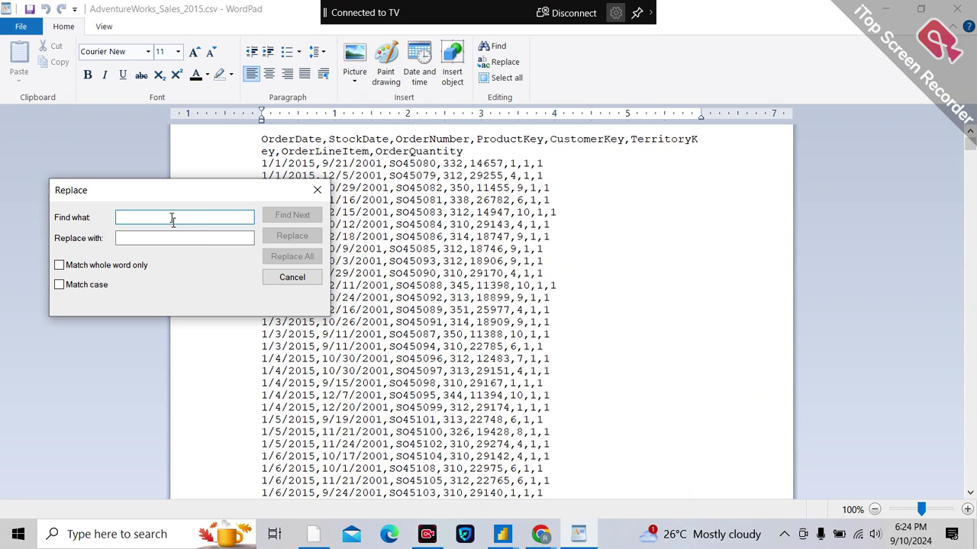
pyautogui.write('201')
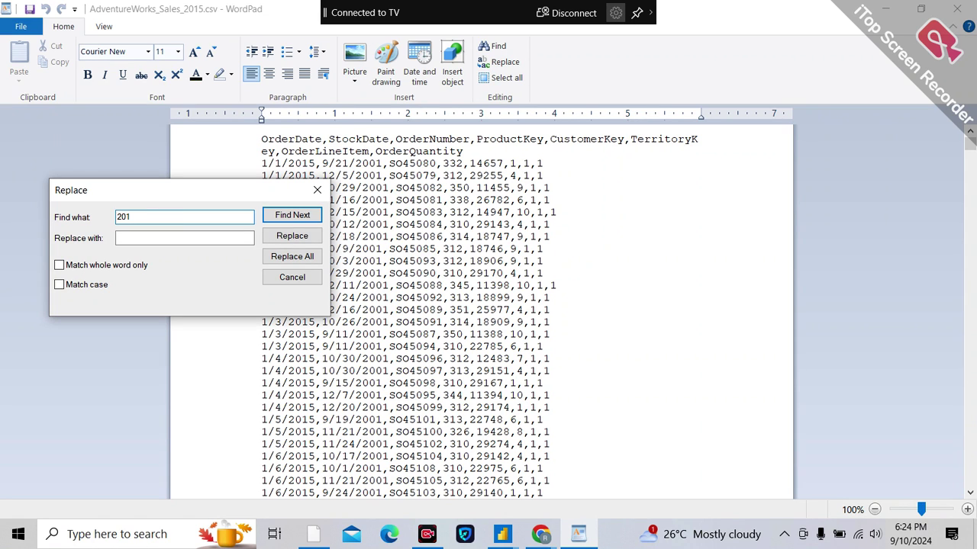
pyautogui.click(318, 191)
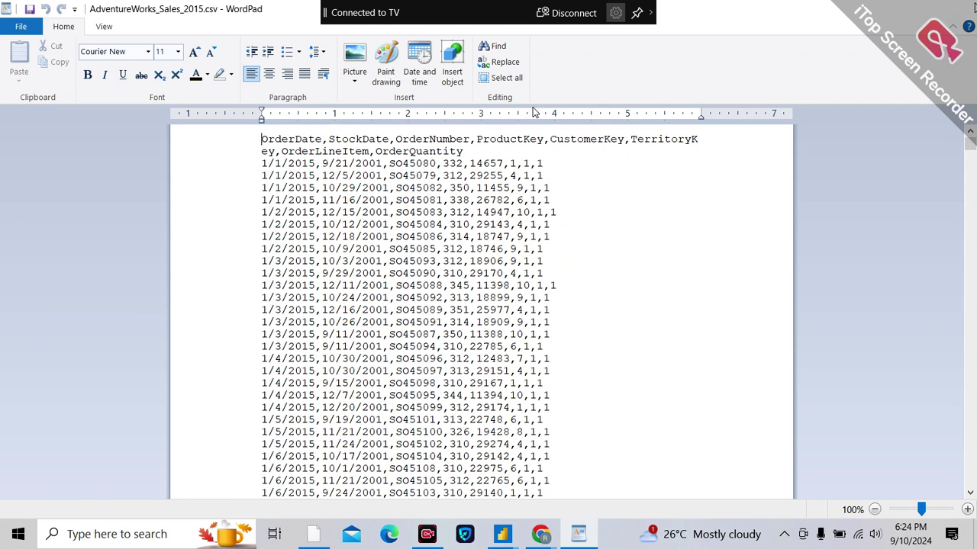
pyautogui.click(957, 9)
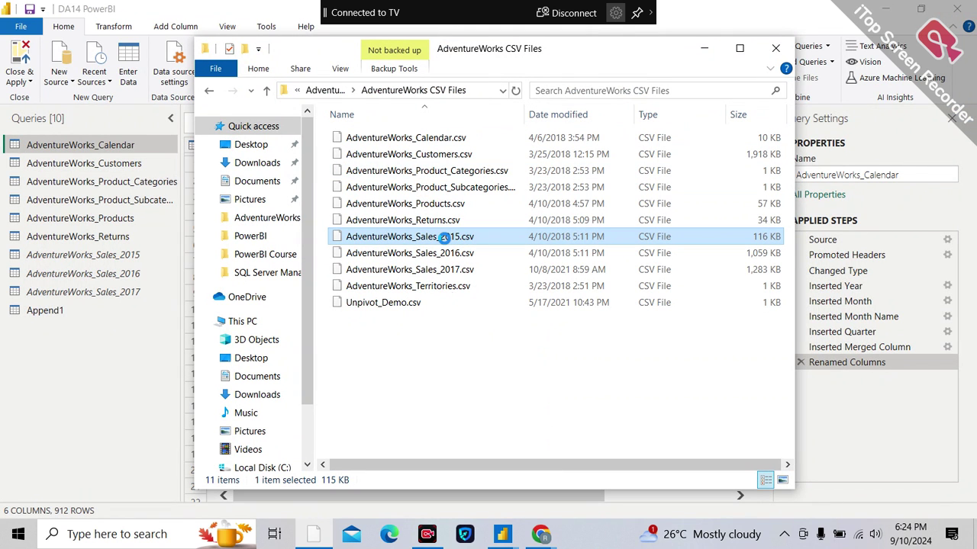
# Duplicate AdventureWorks_Sales_2015.csv within the AdventureWorks CSV Files folder
pyautogui.hotkey('shift', 'F10')
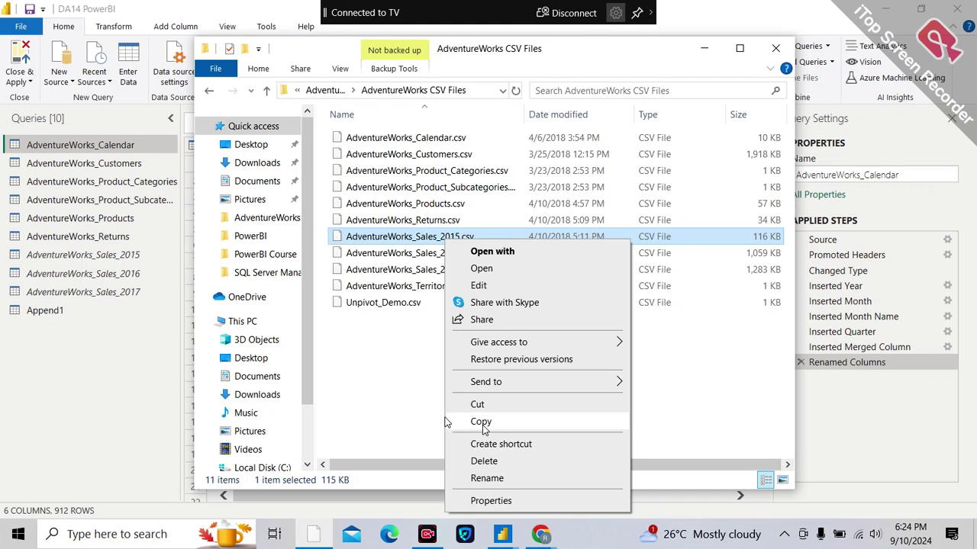
pyautogui.click(482, 424)
pyautogui.rightClick(465, 359)
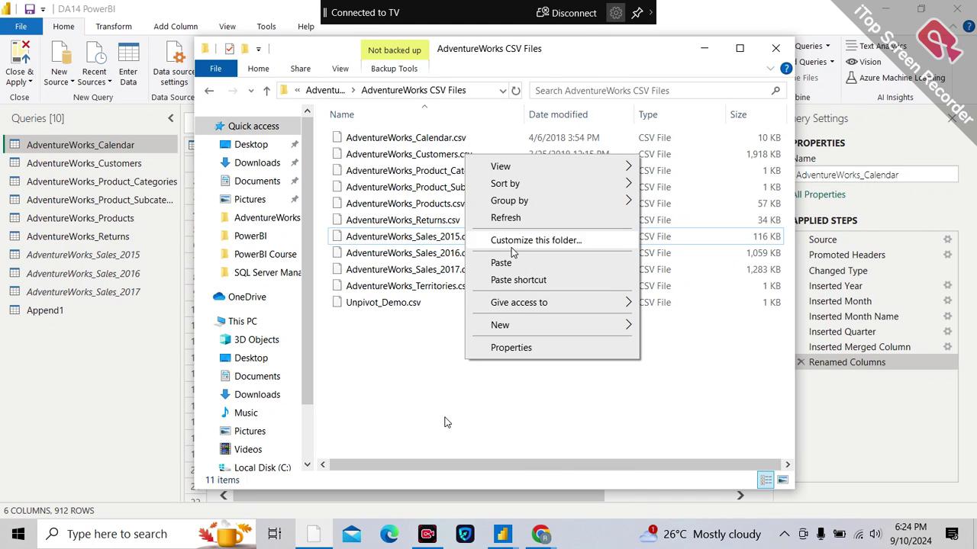
pyautogui.click(503, 263)
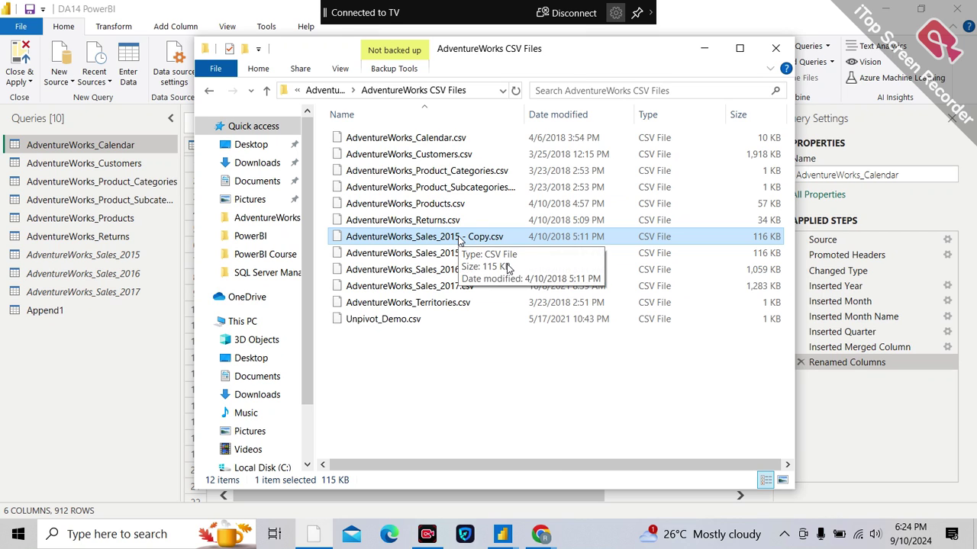
# Open the copy of the 2015 sales file in WordPad, making it the default app for .csv files
pyautogui.doubleClick(458, 238)
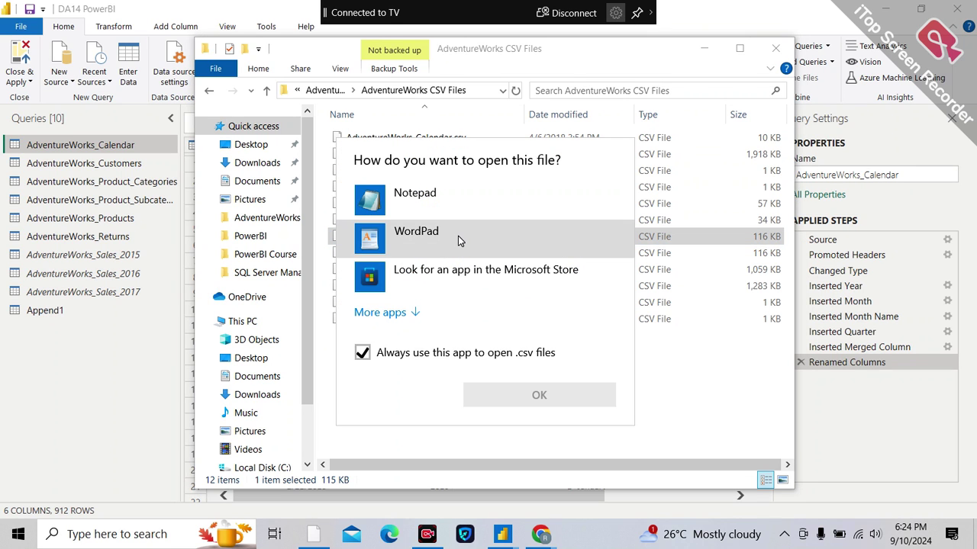
pyautogui.click(458, 238)
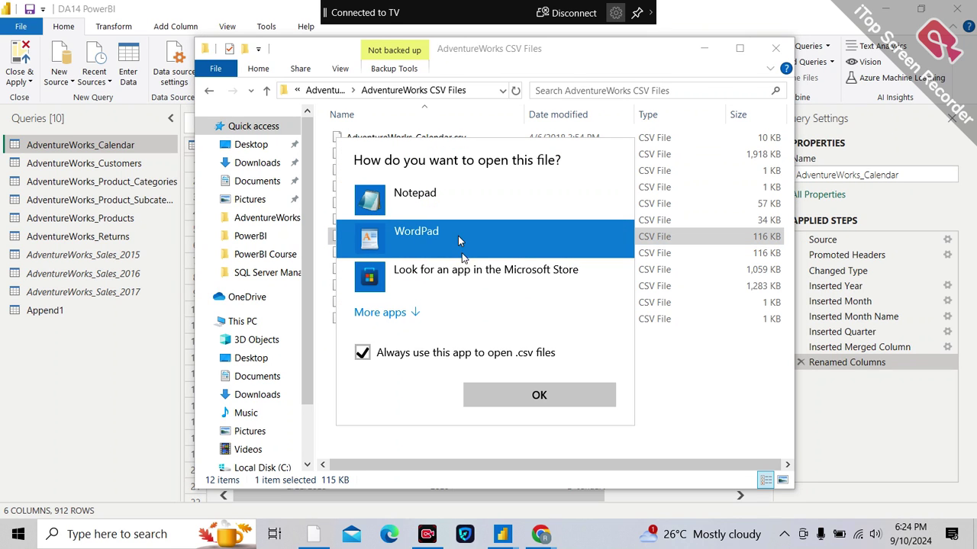
pyautogui.click(512, 395)
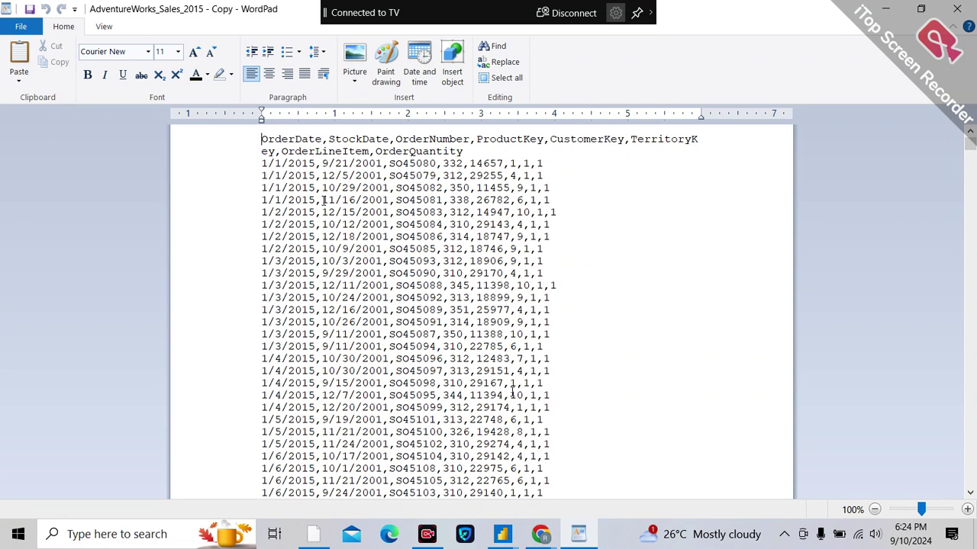
# Replace all occurrences of 2015 with 2018 in the copied sales file, save it and close it
pyautogui.click(500, 62)
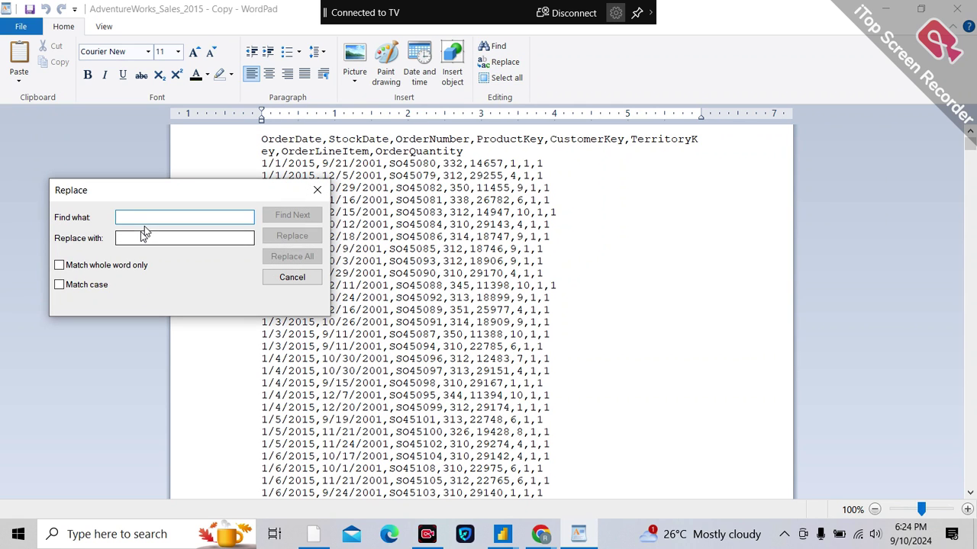
pyautogui.write('2015')
pyautogui.click(119, 238)
pyautogui.write('29')
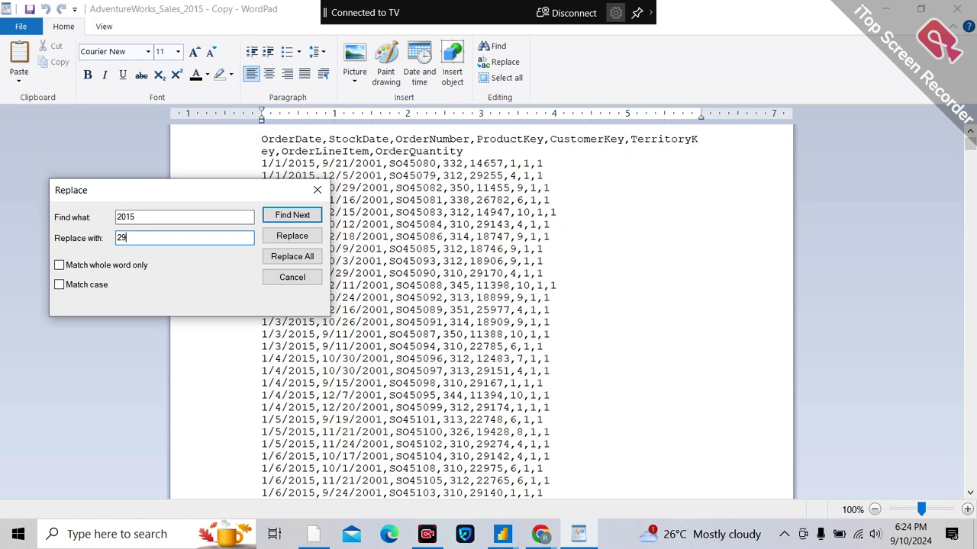
pyautogui.press('BackSpace')
pyautogui.write('018')
pyautogui.click(298, 258)
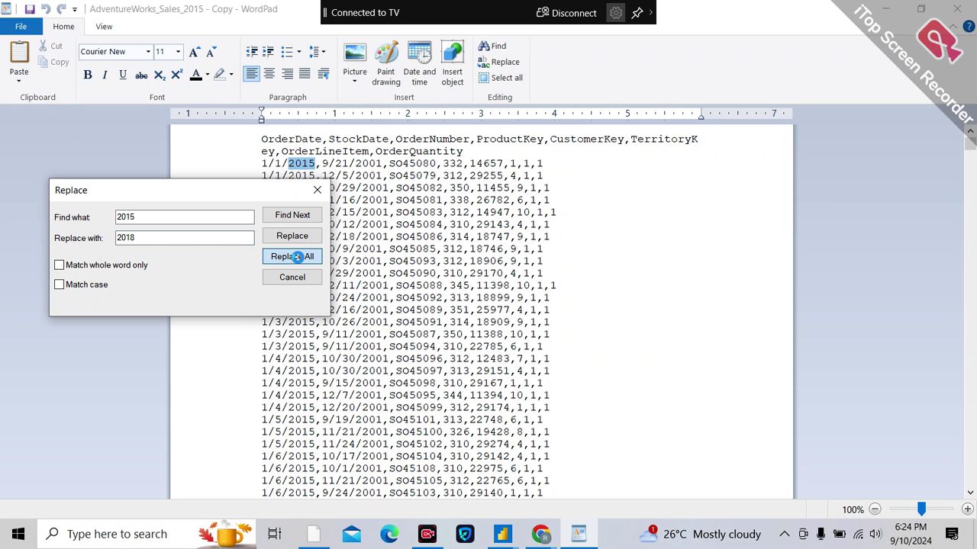
pyautogui.click(298, 257)
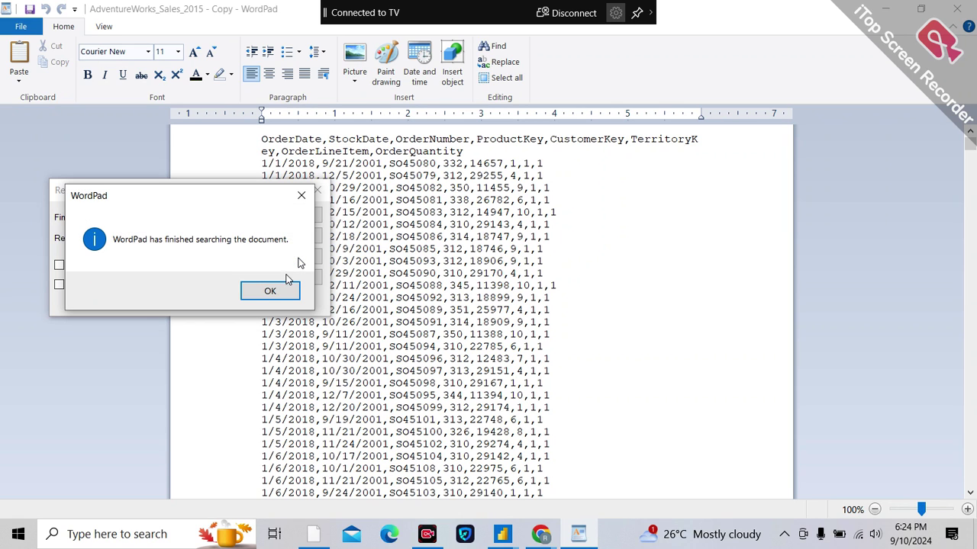
pyautogui.click(269, 293)
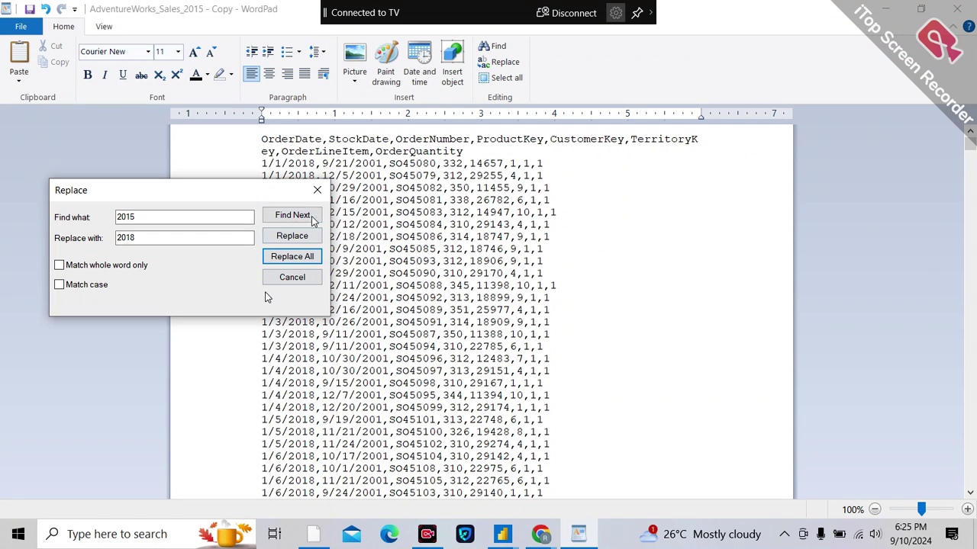
pyautogui.click(317, 191)
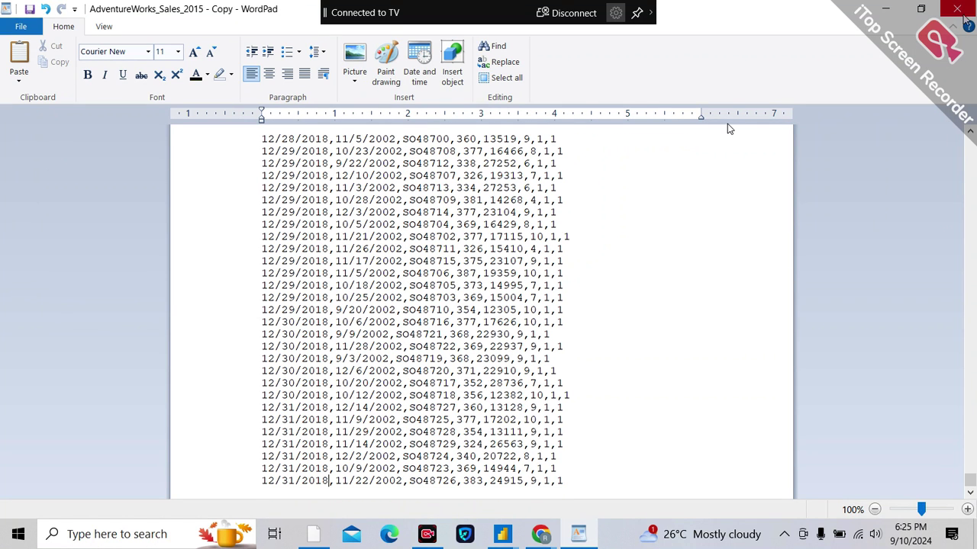
pyautogui.hotkey('alt', 'F4')
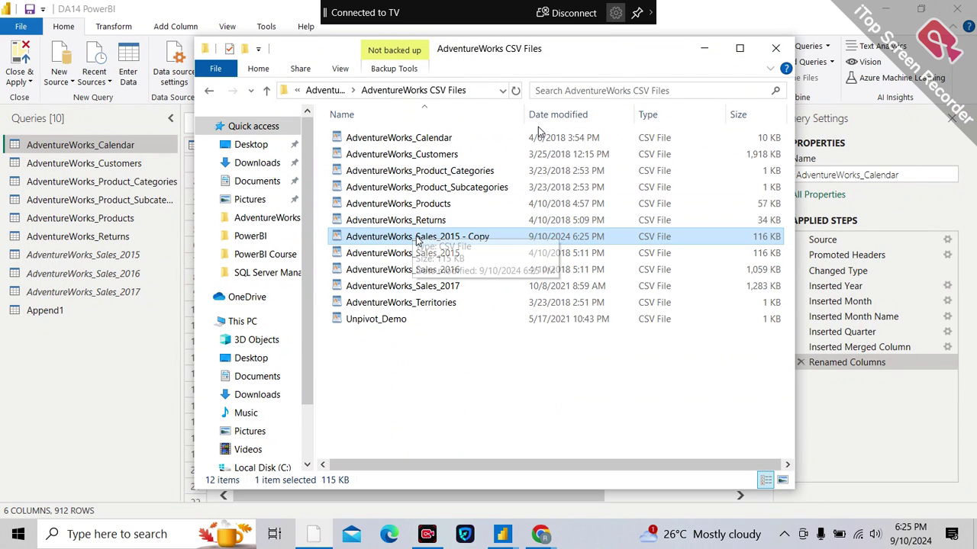
# Rename the copied 2015 sales file to AdventureWorks_Sales_2018
pyautogui.rightClick(417, 239)
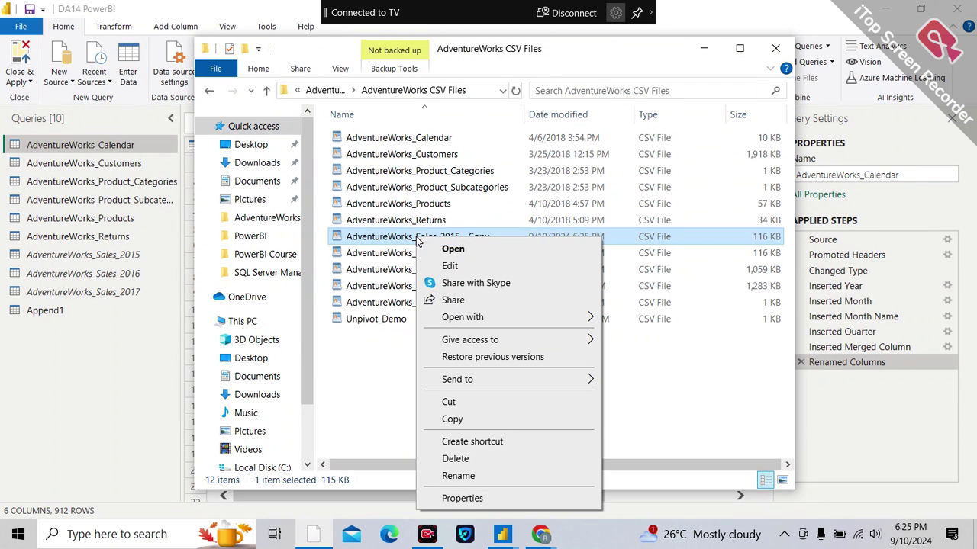
pyautogui.click(458, 475)
pyautogui.click(502, 236)
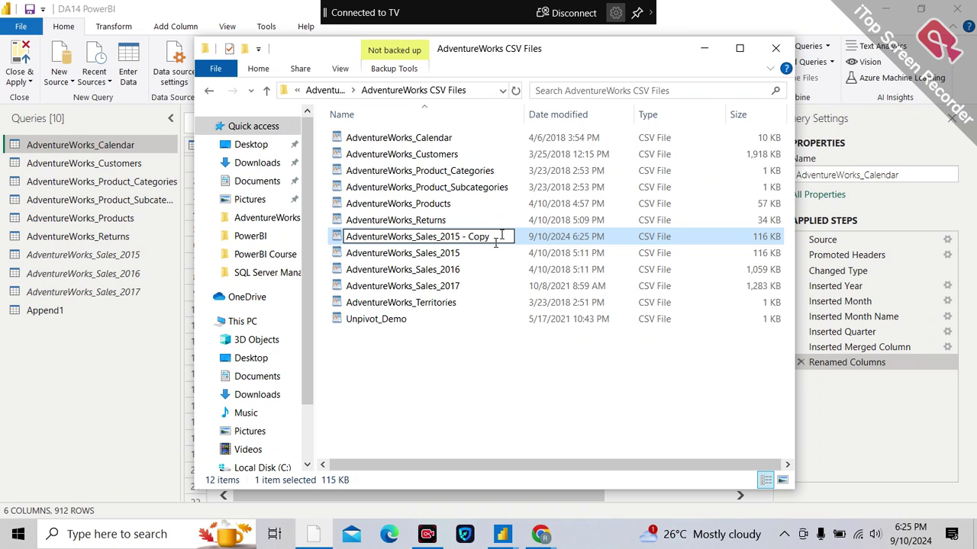
pyautogui.press('BackSpace')
pyautogui.press('BackSpace')
pyautogui.press('BackSpace')
pyautogui.press('BackSpace')
pyautogui.press('BackSpace')
pyautogui.press('BackSpace')
pyautogui.press('BackSpace')
pyautogui.press('BackSpace')
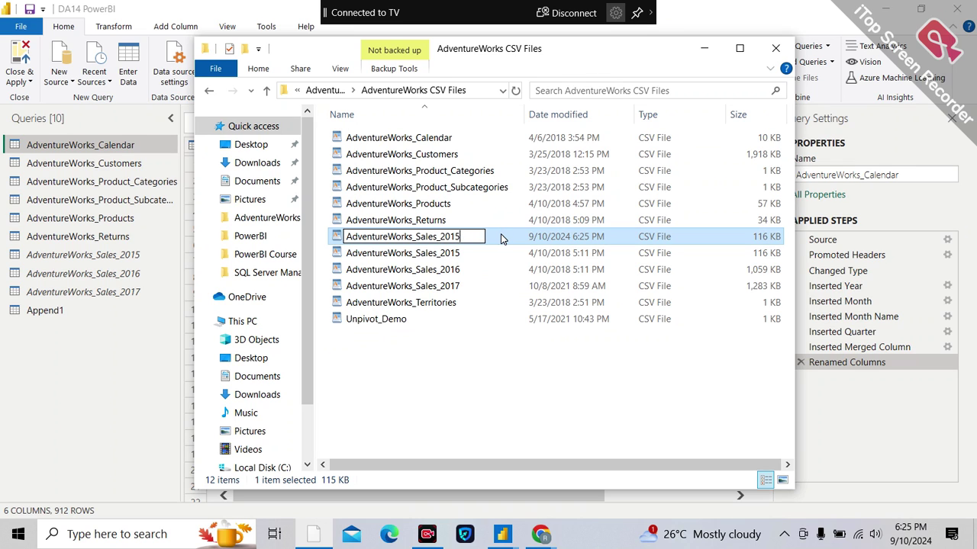
pyautogui.write('8')
pyautogui.press('Return')
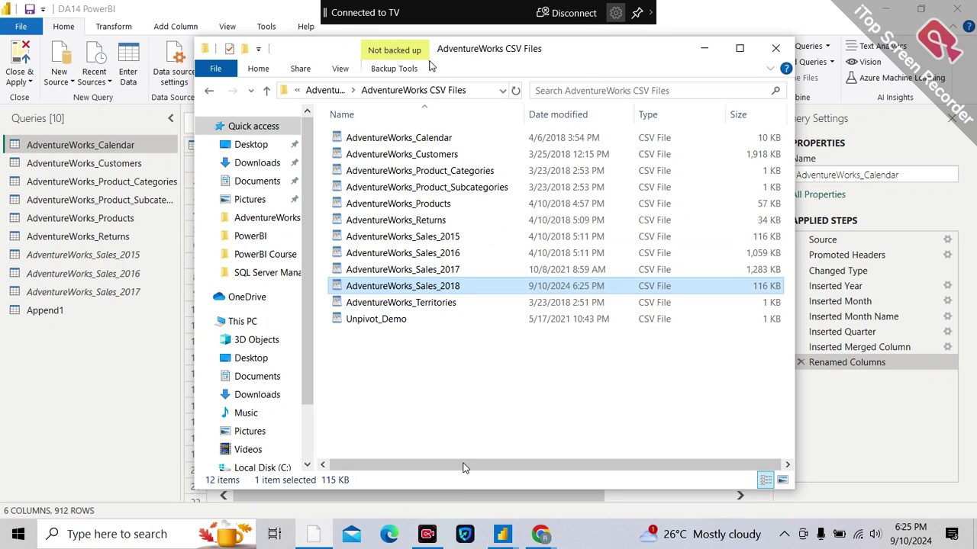
# Switch to Power Query Editor, refresh the preview of the Append1 query and refresh all queries
pyautogui.click(513, 538)
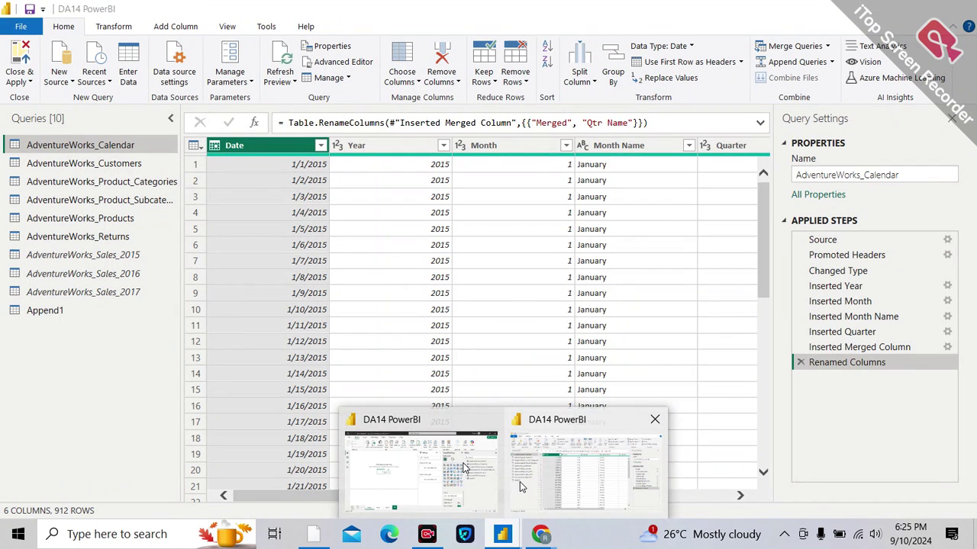
pyautogui.click(521, 486)
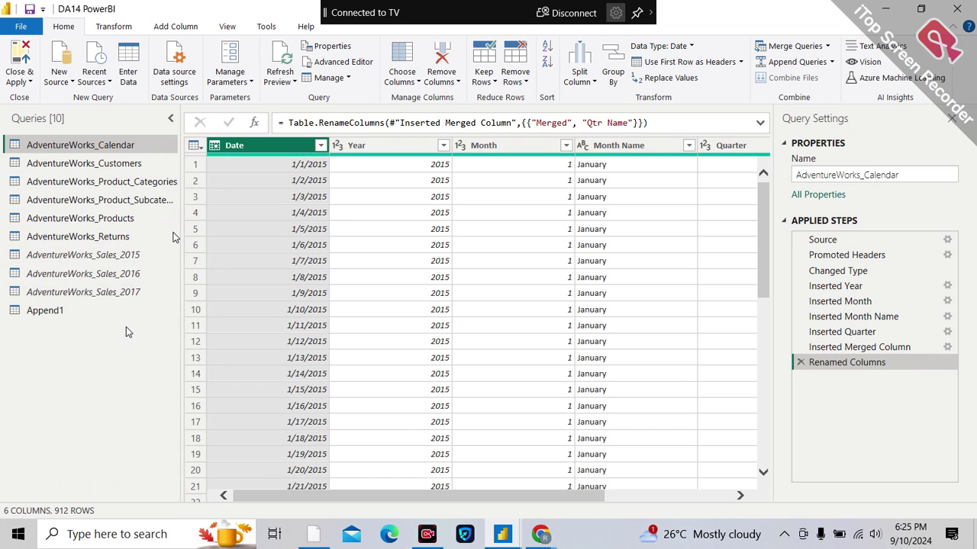
pyautogui.click(71, 312)
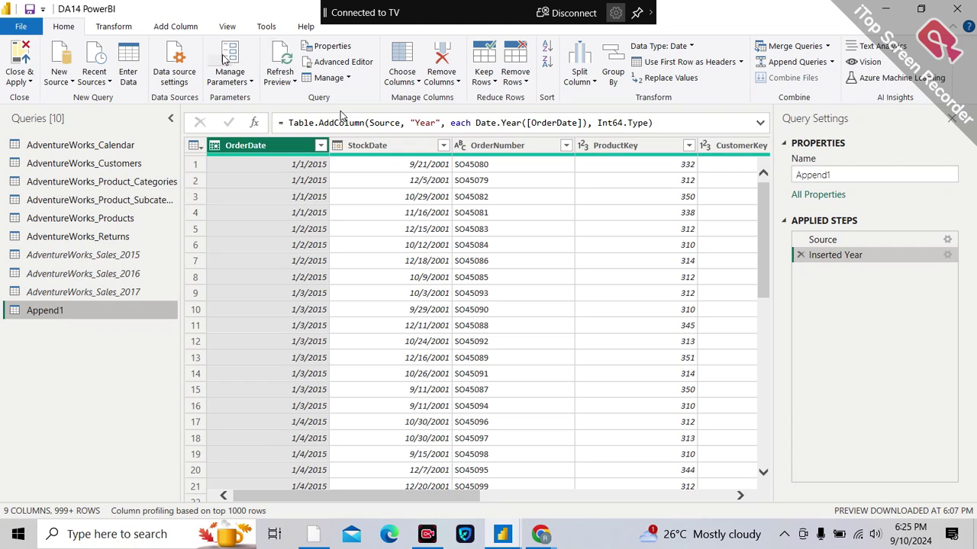
pyautogui.click(290, 63)
pyautogui.moveTo(393, 498); pyautogui.dragTo(848, 452)
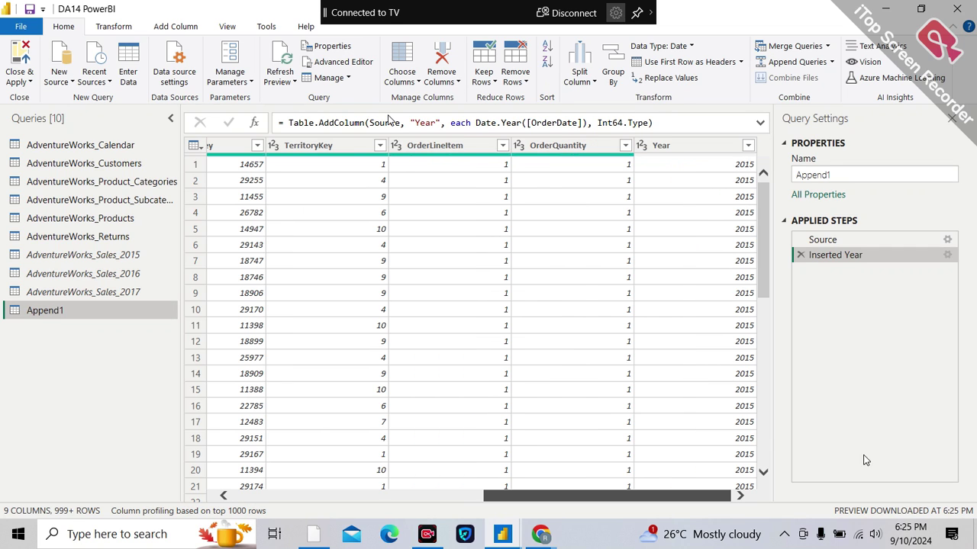
pyautogui.click(423, 181)
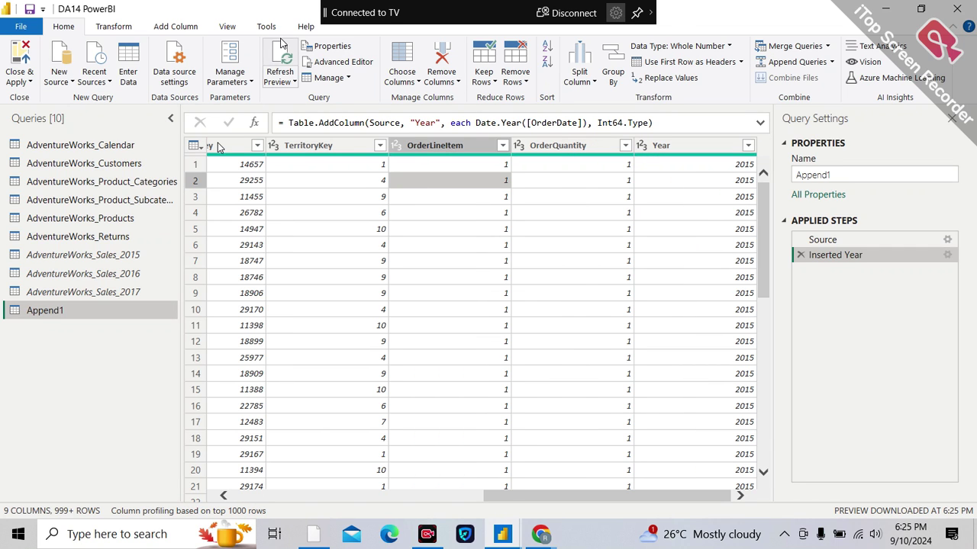
pyautogui.click(295, 84)
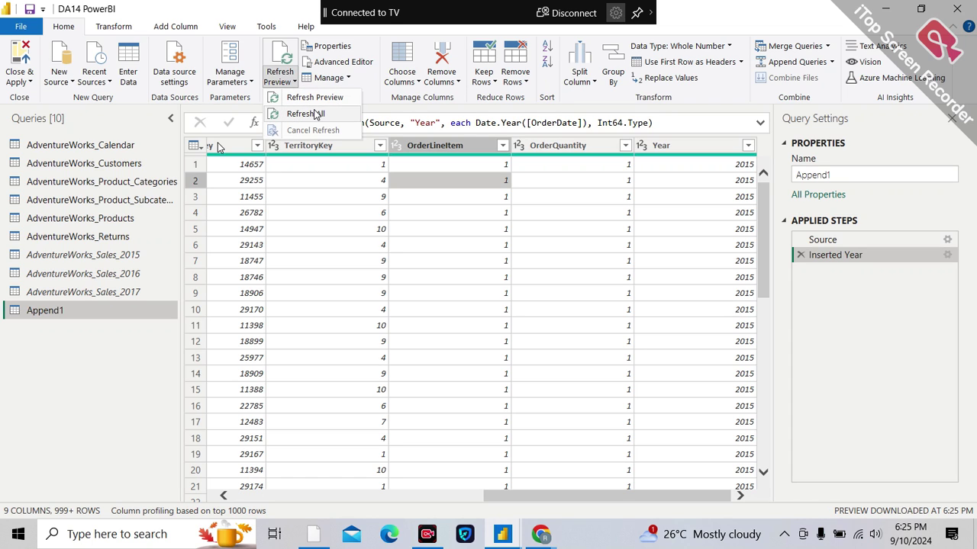
pyautogui.click(315, 112)
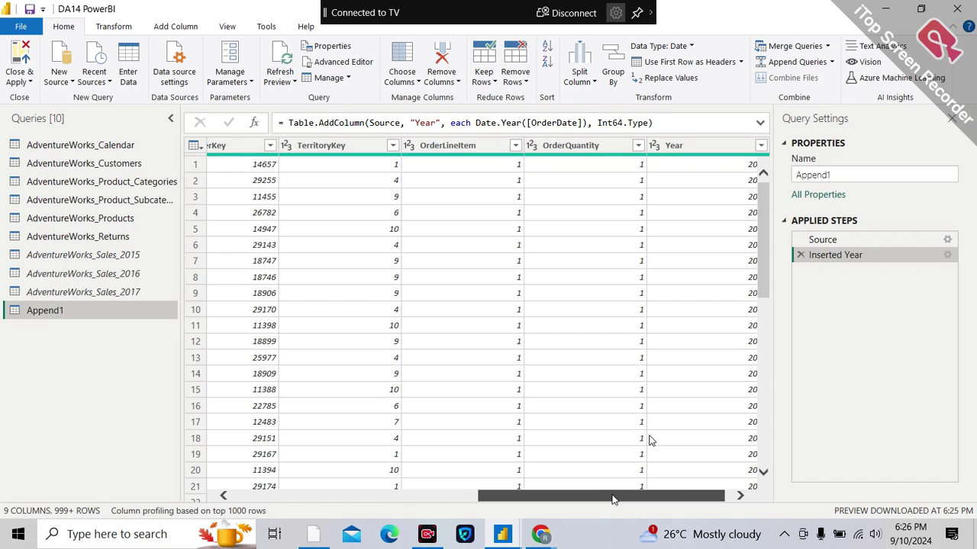
# Load the complete list of Year filter values in Append1, check which years it contains and cancel the filter
pyautogui.click(747, 146)
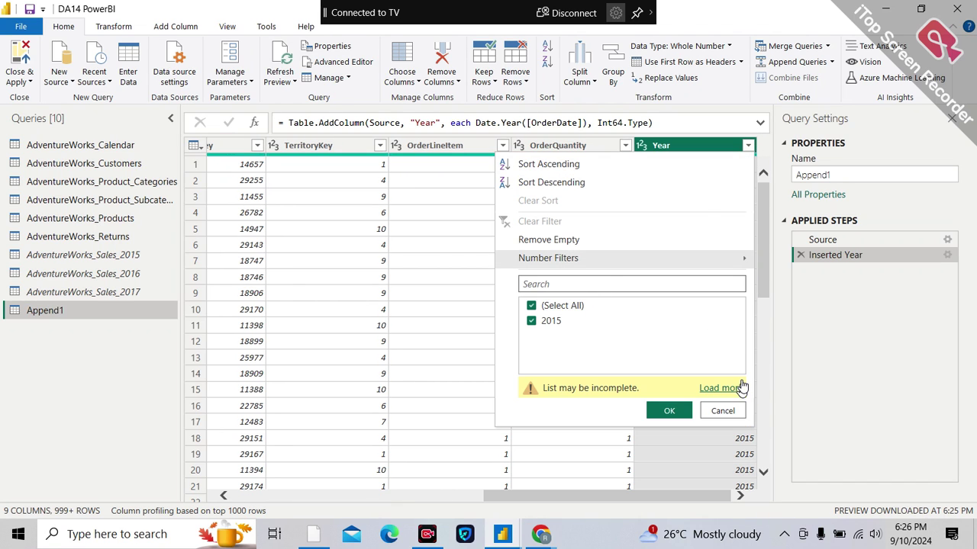
pyautogui.click(734, 387)
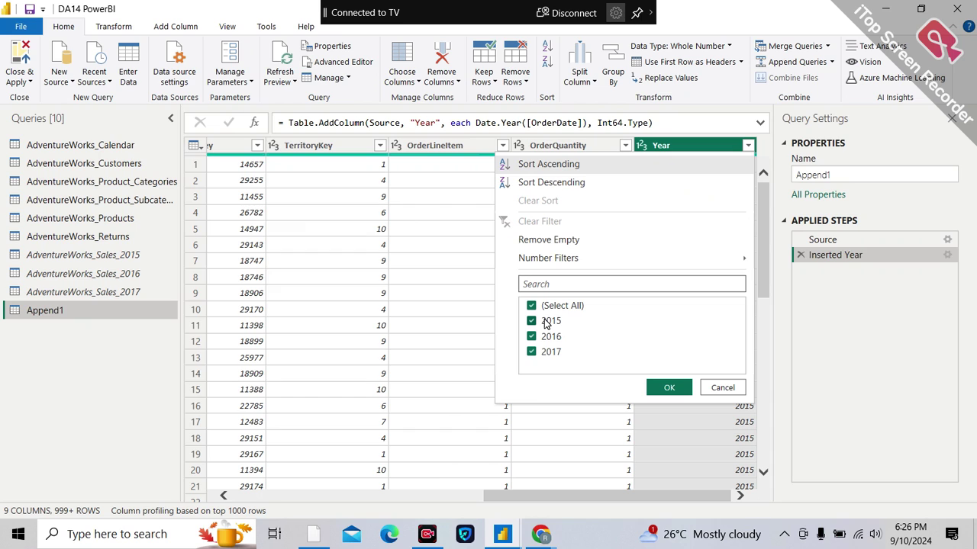
pyautogui.click(546, 323)
pyautogui.click(722, 388)
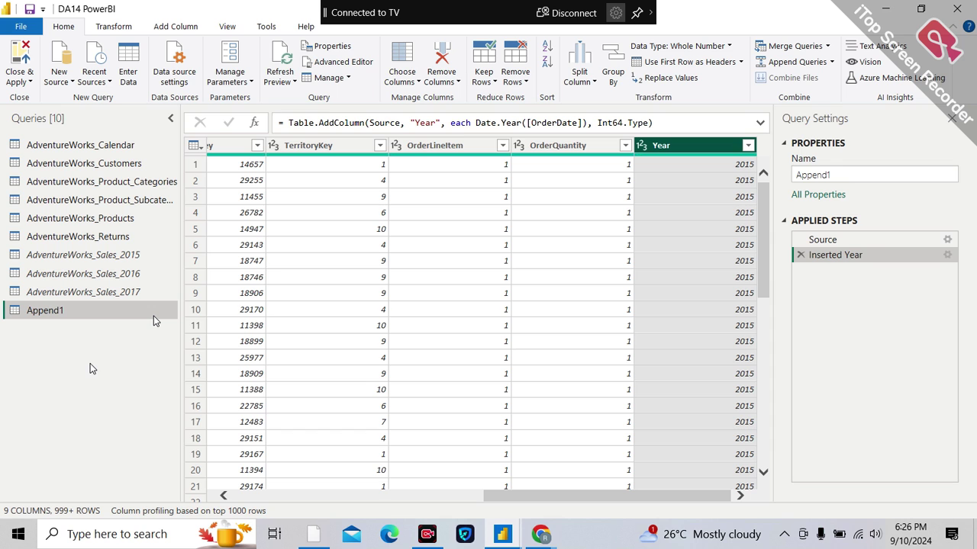
# Move AdventureWorks_Sales_2018 out of AdventureWorks CSV Files into the parent Adventure Work folder, and reopen the CSV folder
pyautogui.click(309, 538)
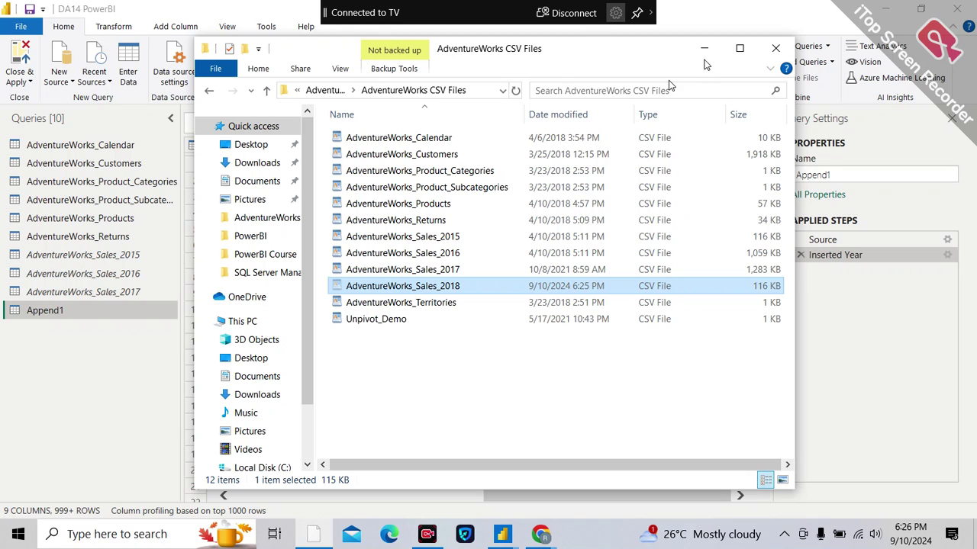
pyautogui.click(209, 91)
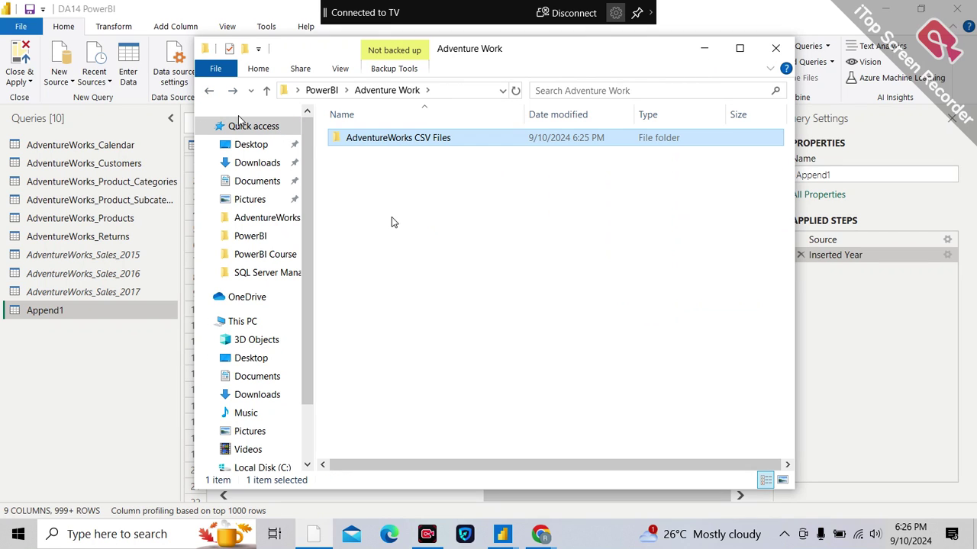
pyautogui.hotkey('ctrl', 'v')
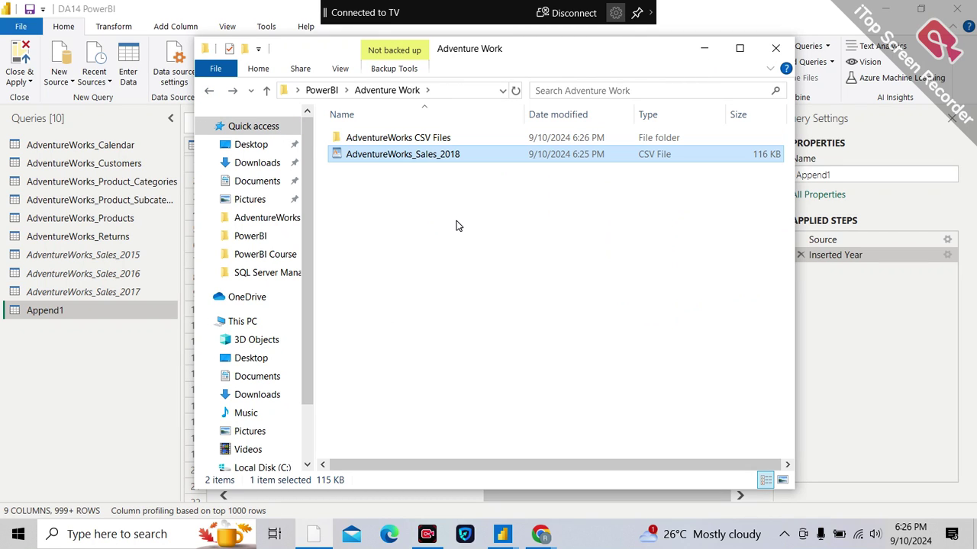
pyautogui.click(433, 184)
pyautogui.doubleClick(415, 138)
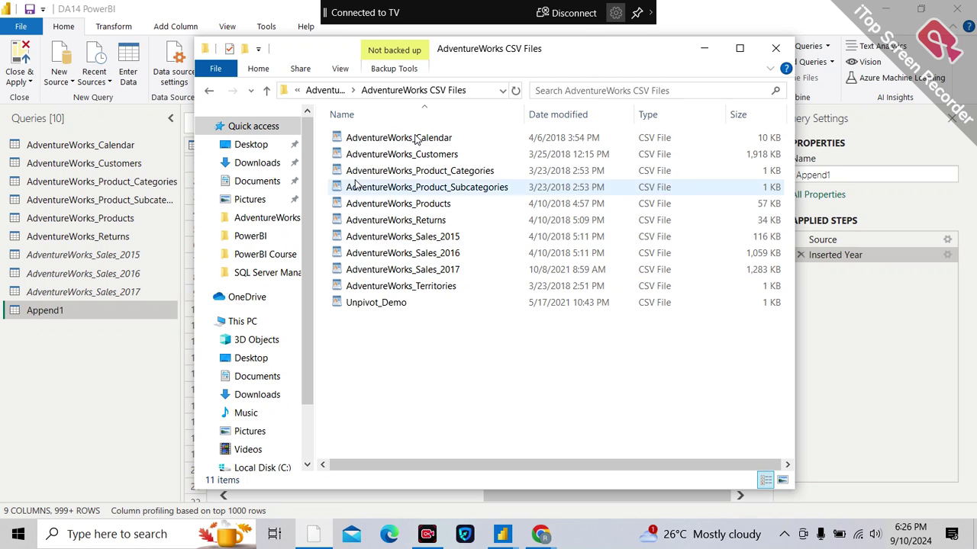
# Return to Power Query Editor and start a new query with the Folder data source
pyautogui.click(502, 534)
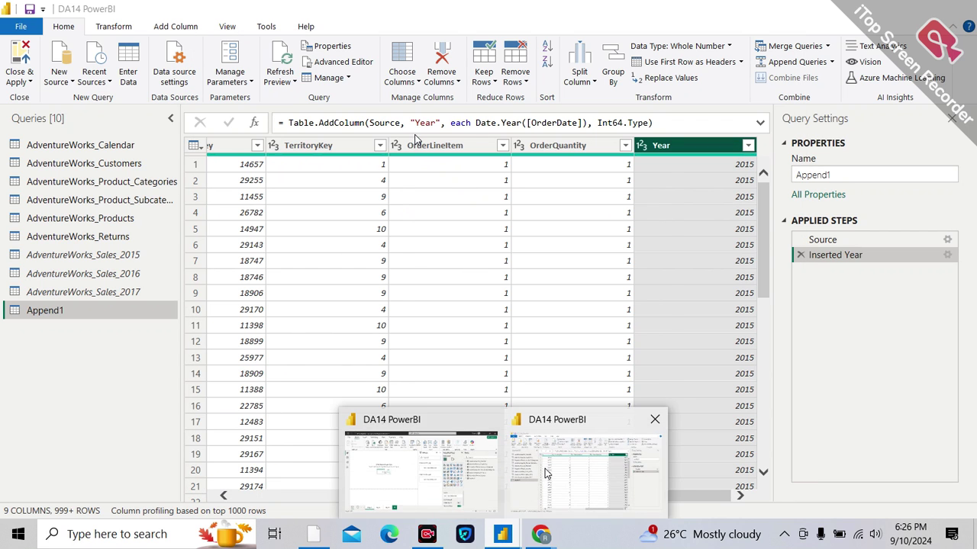
pyautogui.click(546, 473)
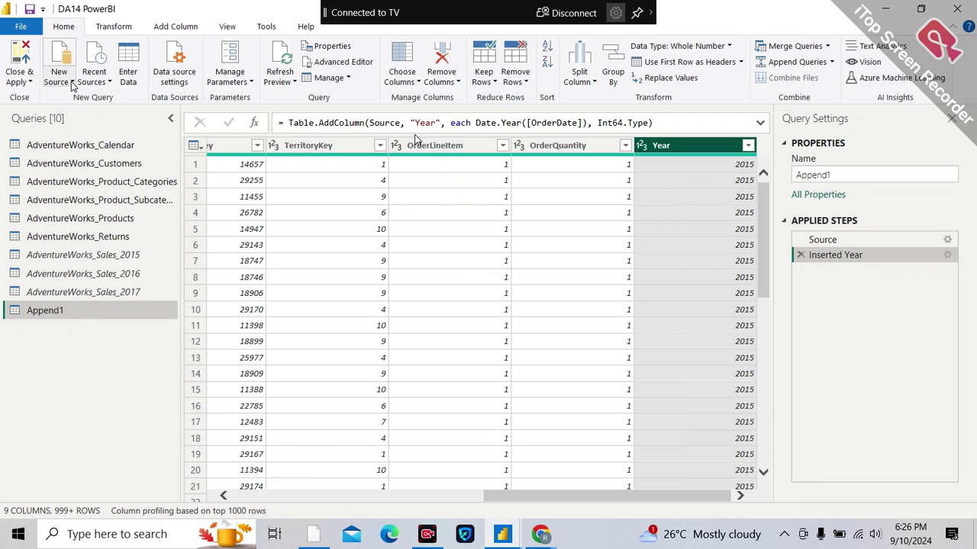
pyautogui.click(61, 77)
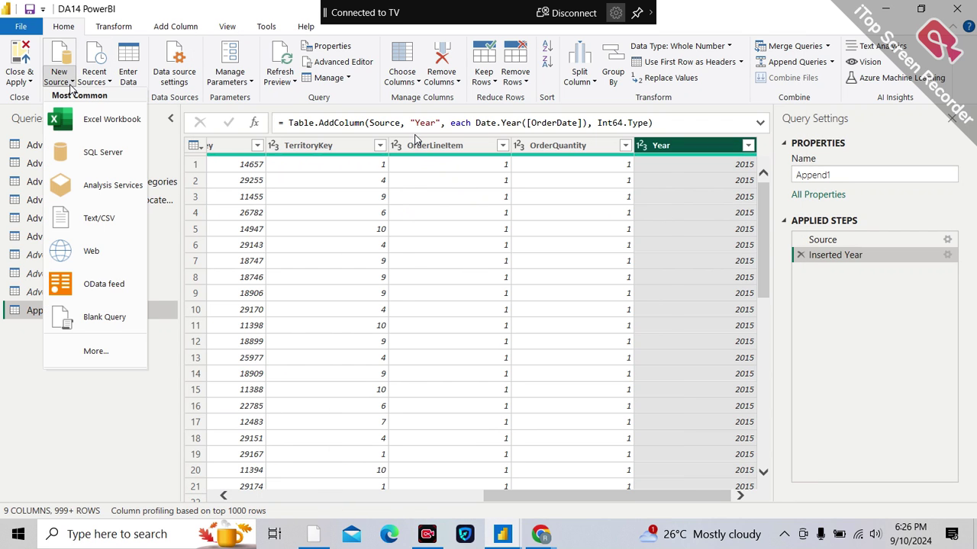
pyautogui.click(106, 356)
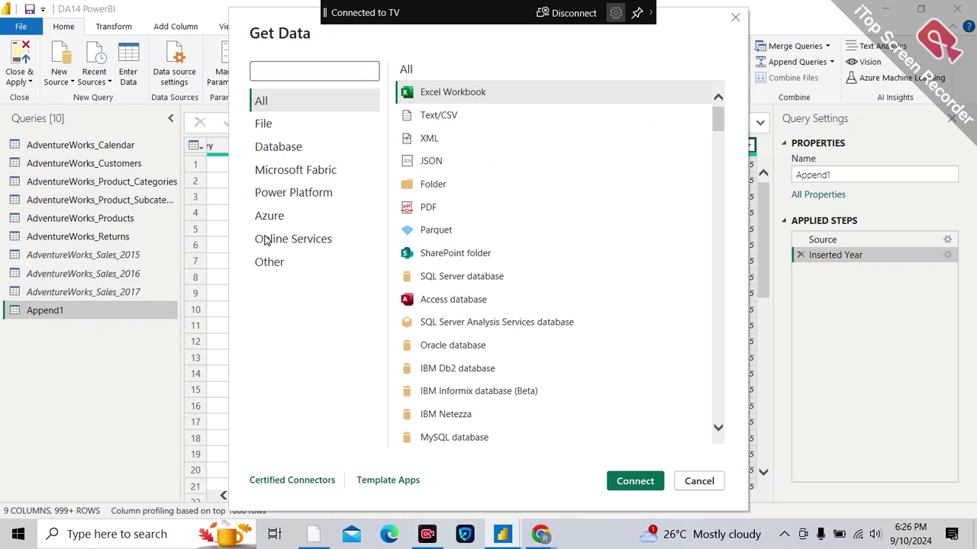
pyautogui.click(452, 178)
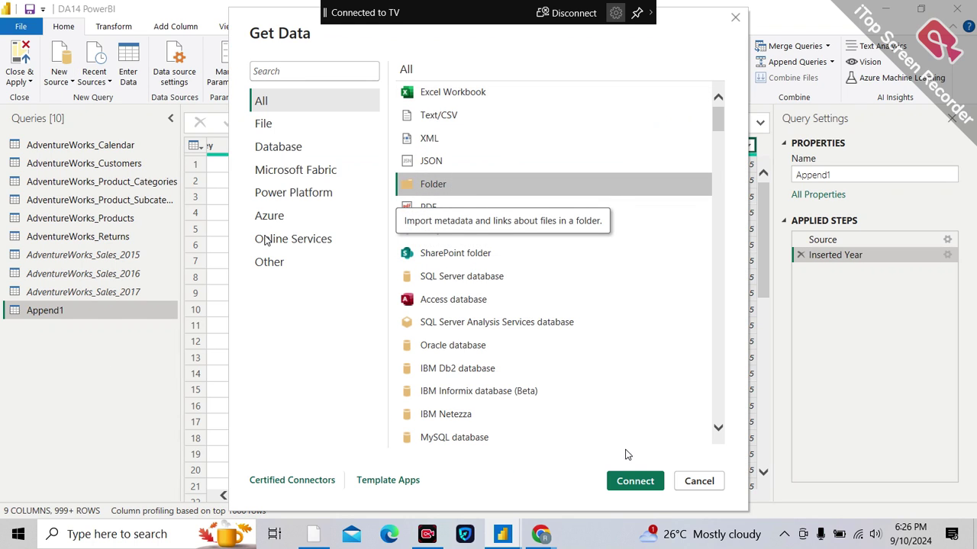
pyautogui.click(633, 482)
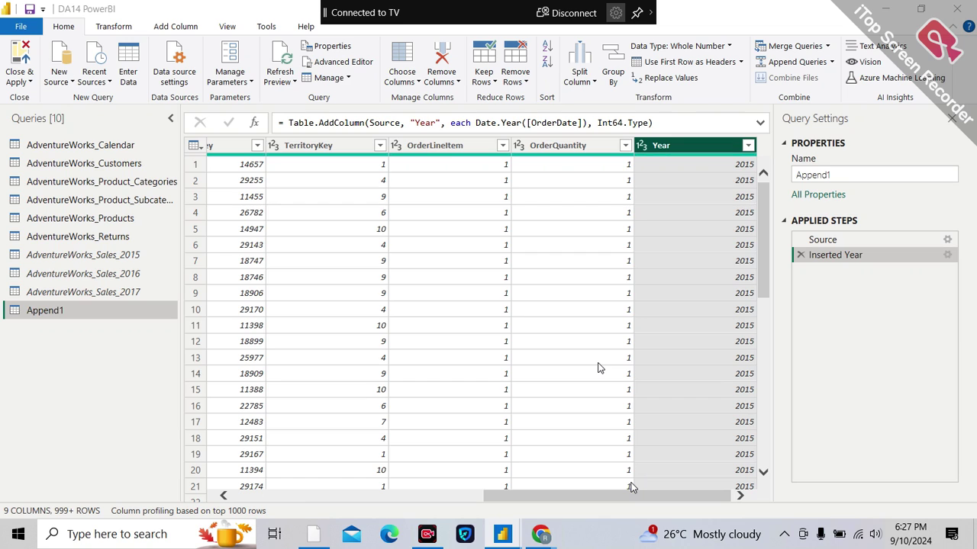
# Set the folder path to AdventureWorks CSV Files inside PowerBI\Adventure Work on the Desktop and open its file list with Transform Data
pyautogui.click(314, 241)
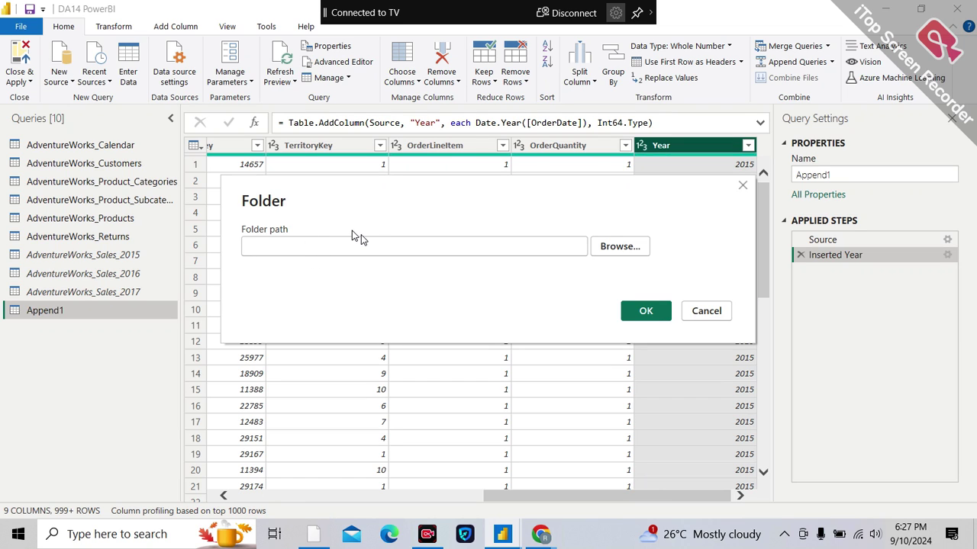
pyautogui.click(622, 246)
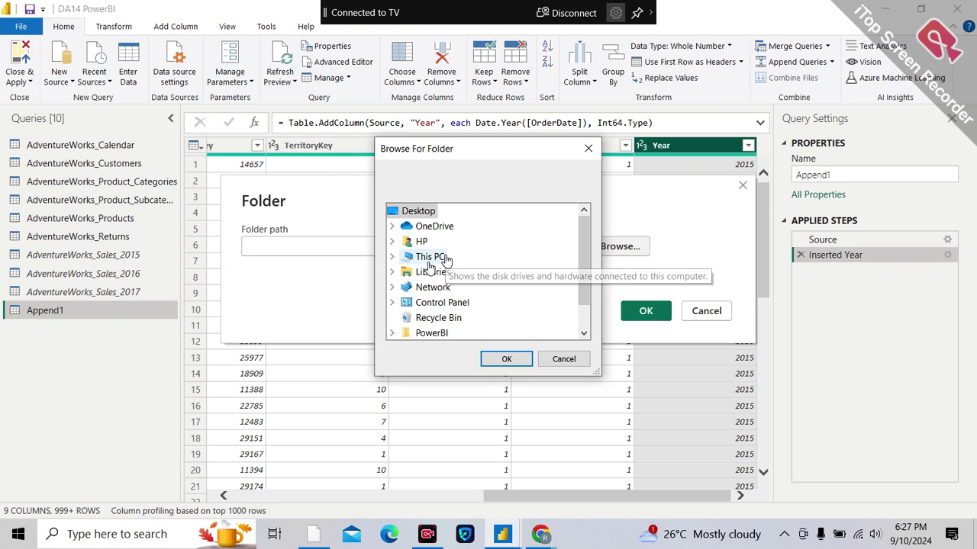
pyautogui.scroll(-1, 445, 304)
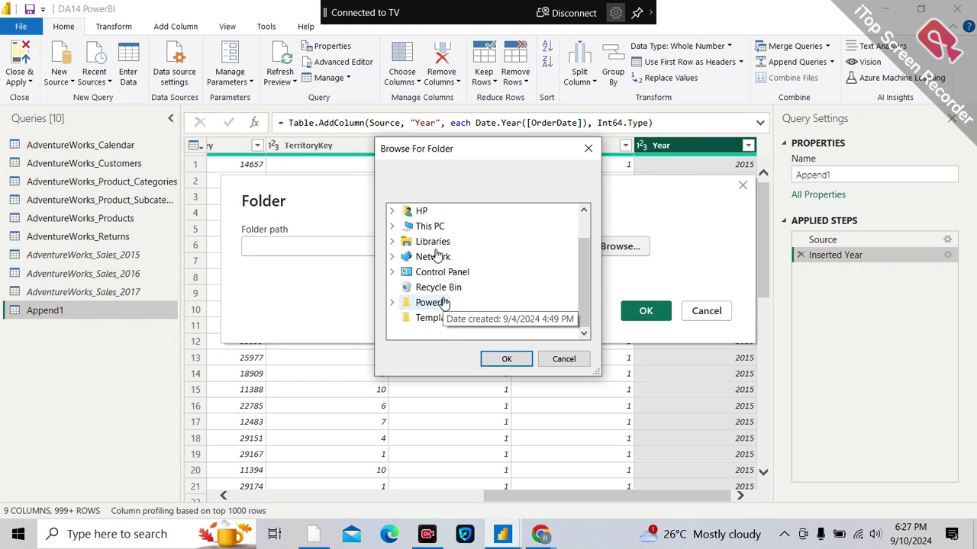
pyautogui.click(435, 303)
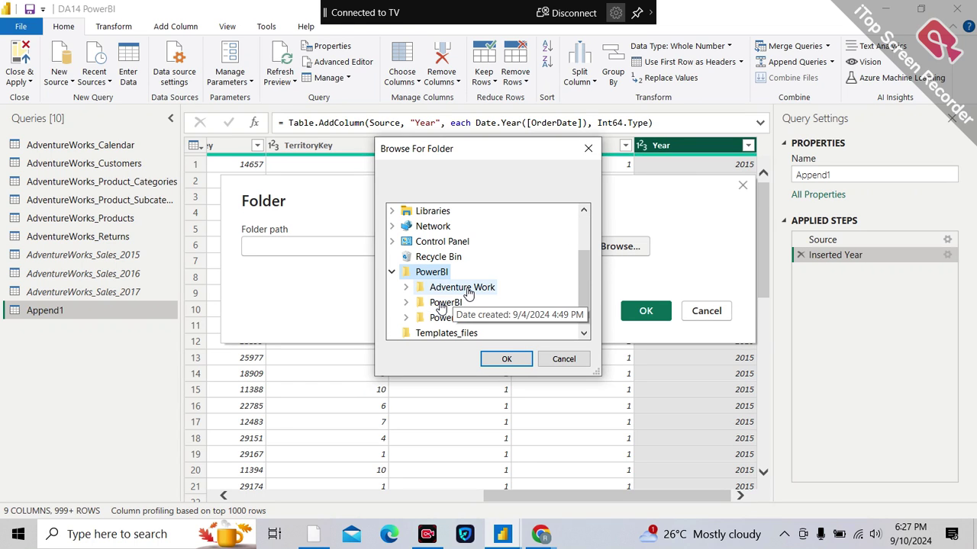
pyautogui.click(468, 295)
pyautogui.scroll(-2, 509, 309)
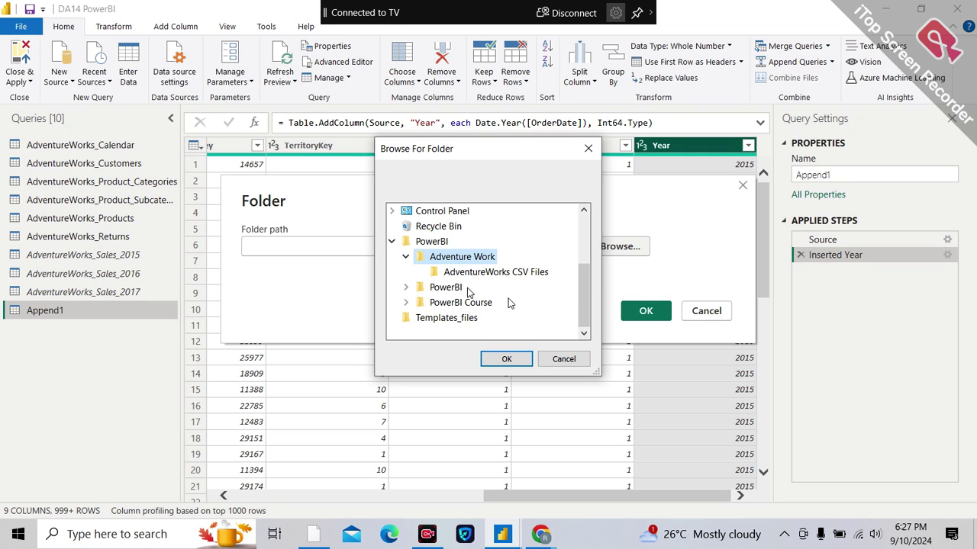
pyautogui.click(516, 273)
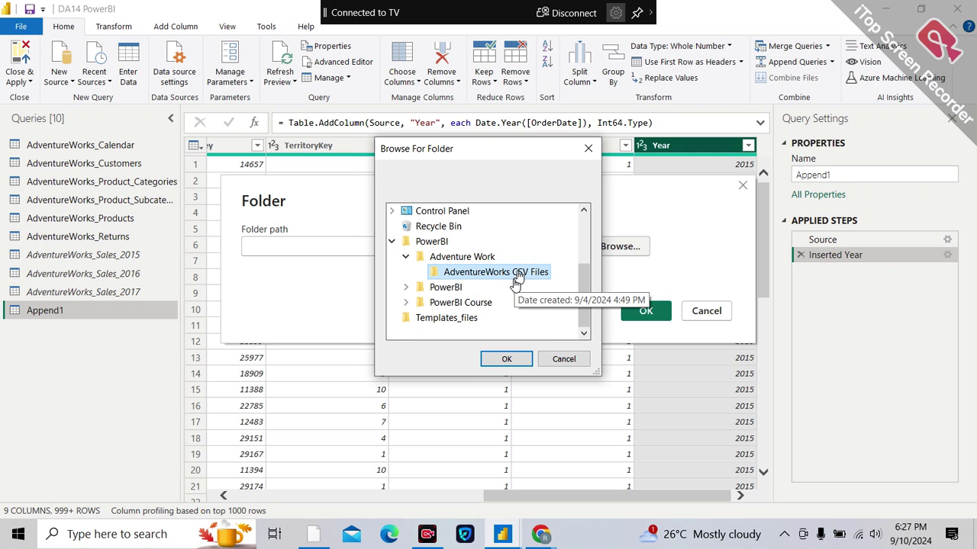
pyautogui.click(506, 360)
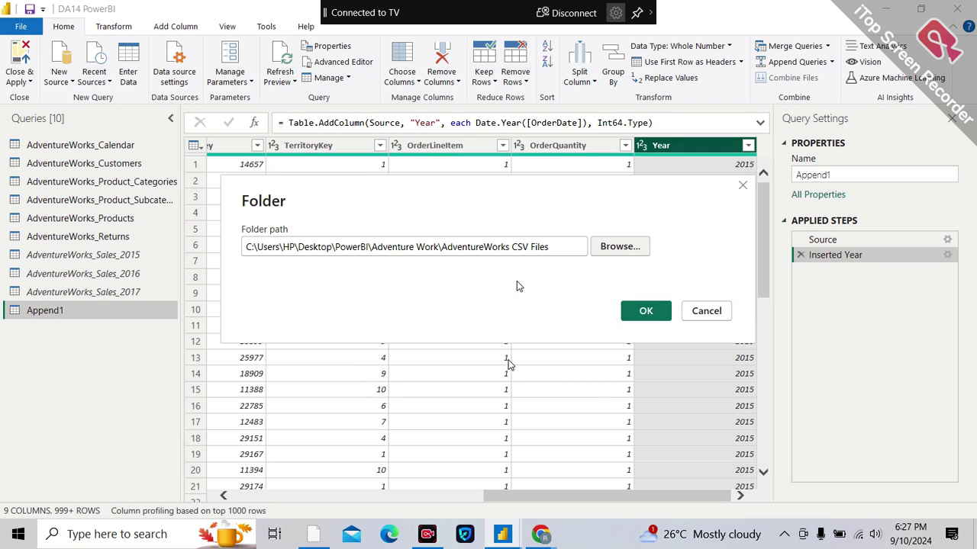
pyautogui.click(644, 312)
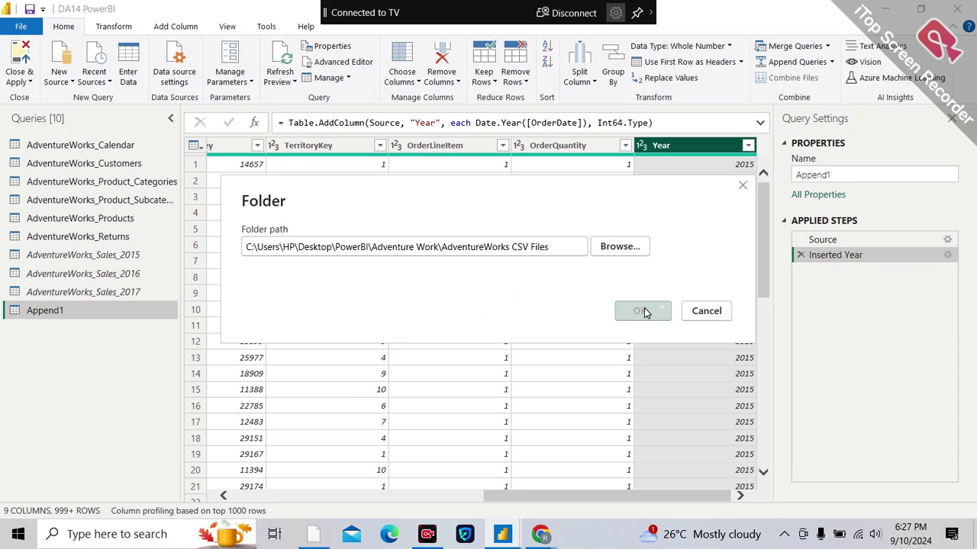
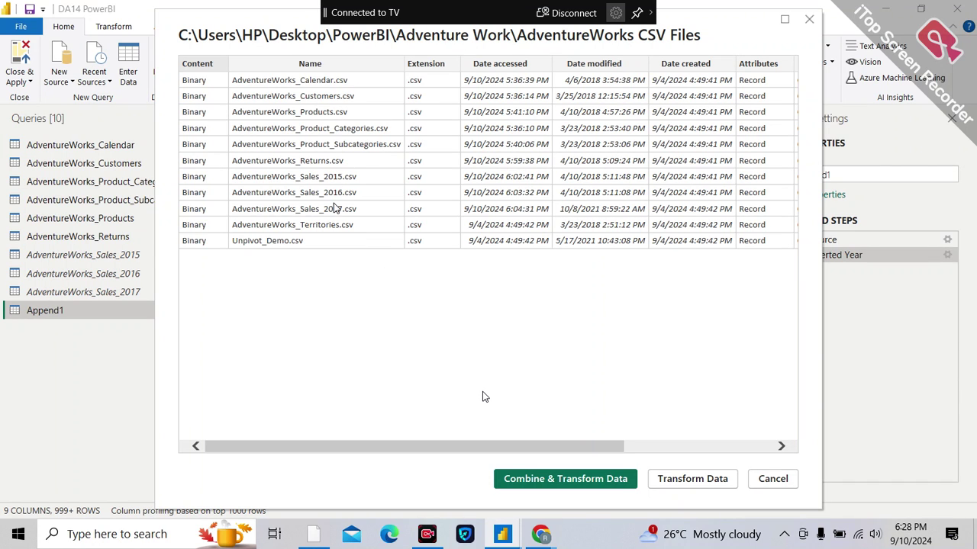
pyautogui.click(689, 481)
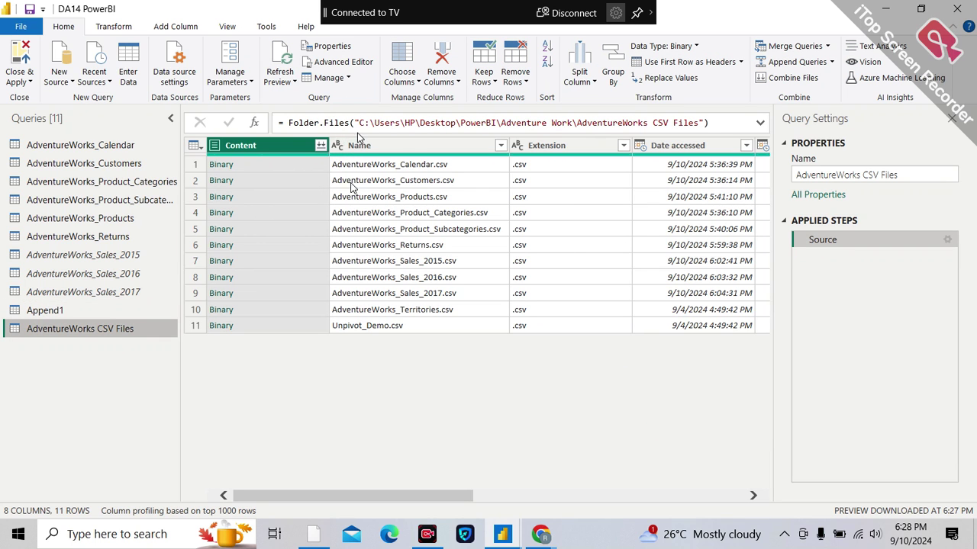
# Filter the Name column of the AdventureWorks CSV Files query to keep rows that contain "Sales"
pyautogui.click(405, 145)
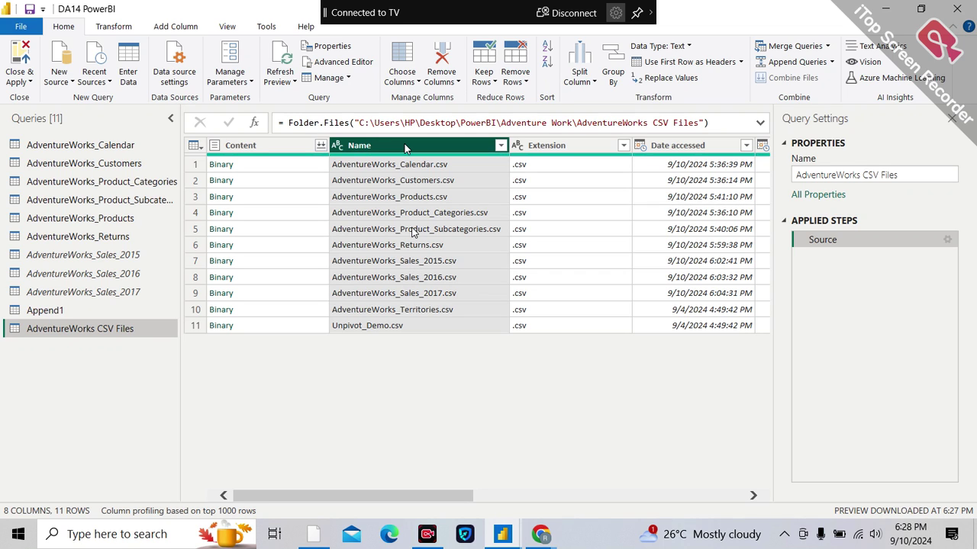
pyautogui.click(502, 147)
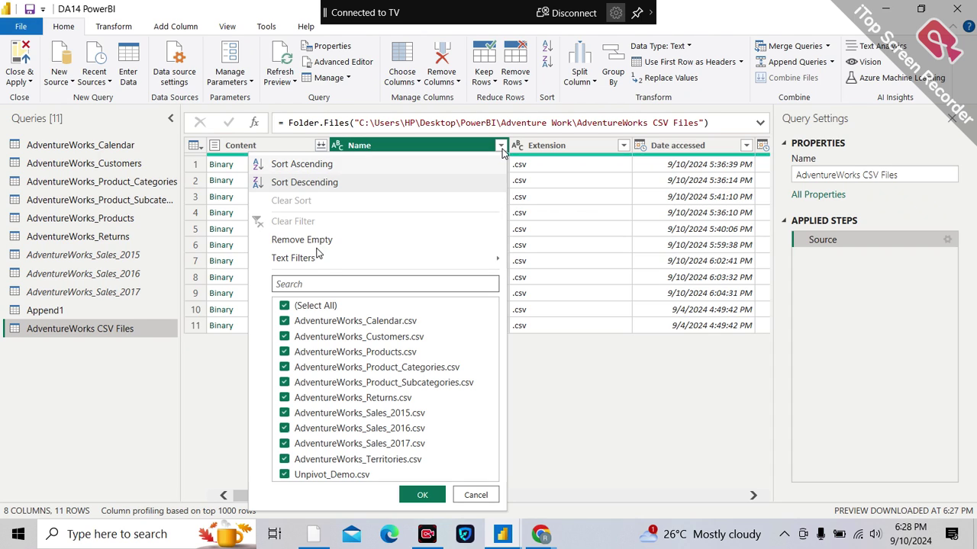
pyautogui.moveTo(310, 261)
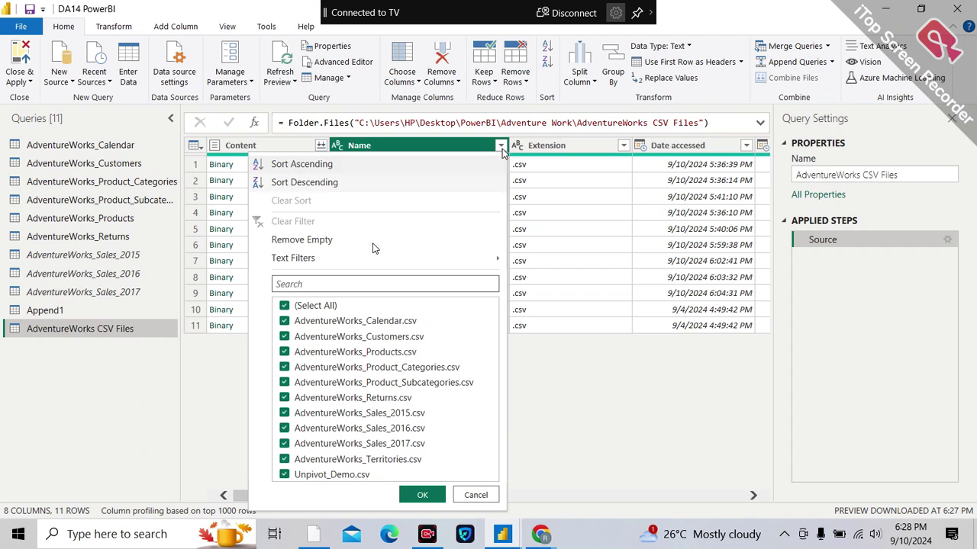
pyautogui.moveTo(299, 260)
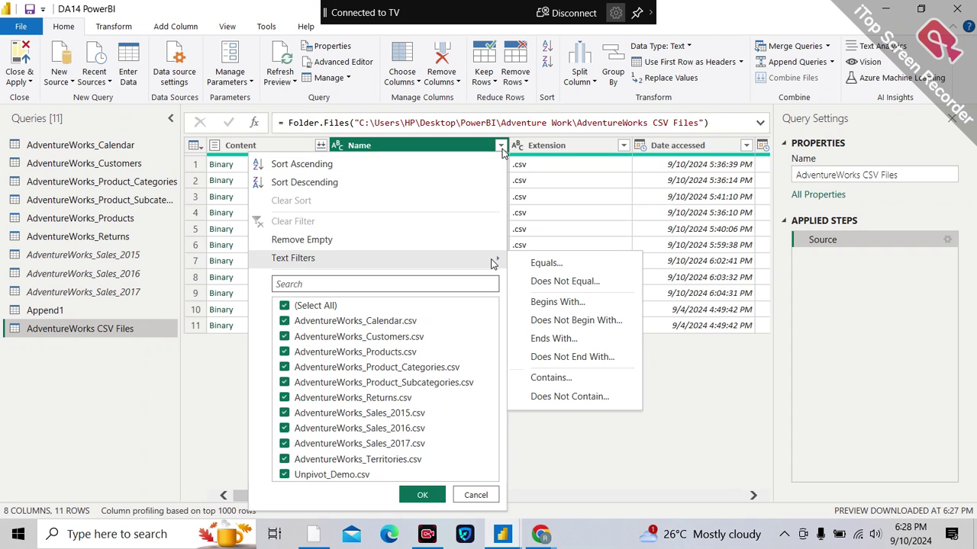
pyautogui.click(551, 378)
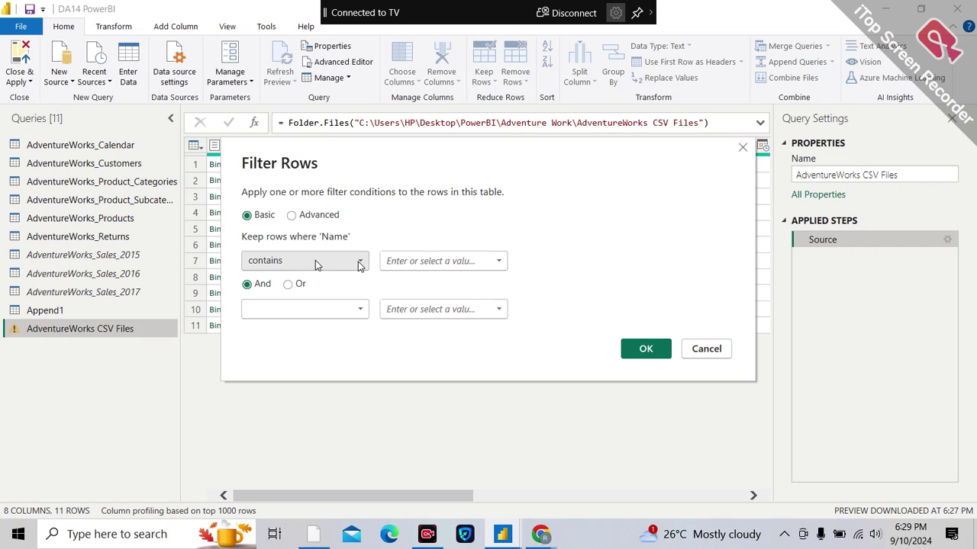
pyautogui.click(422, 257)
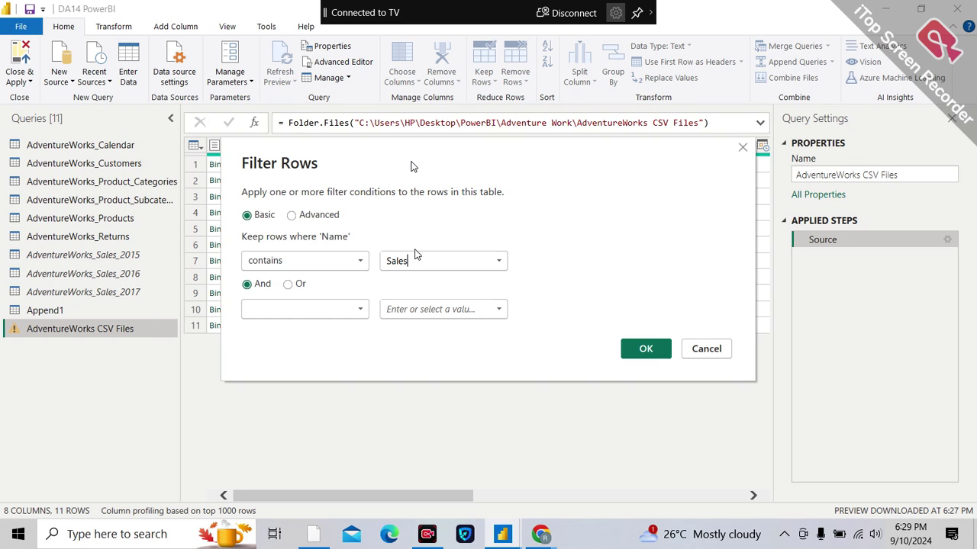
pyautogui.click(646, 348)
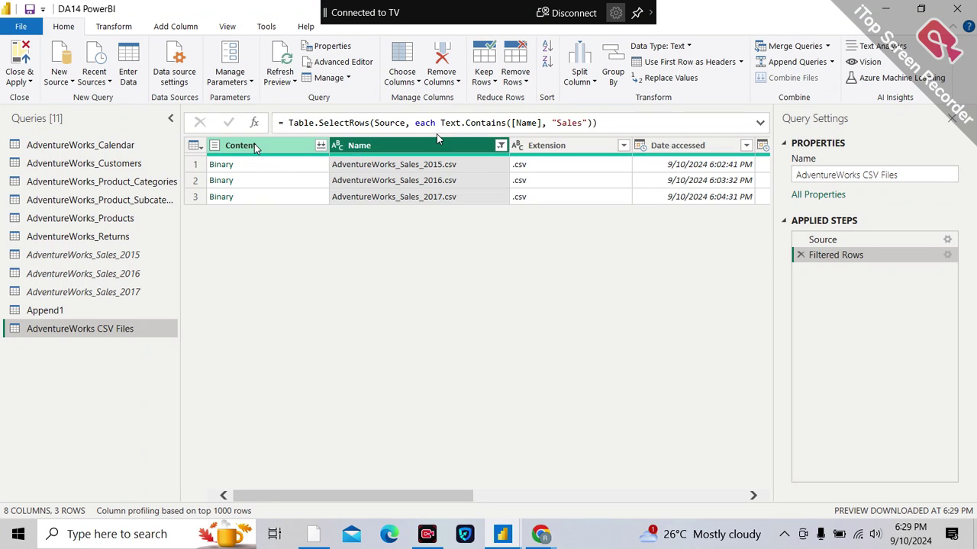
# Combine the filtered sales files from the Content column, using the first file as sample and comma as delimiter
pyautogui.click(322, 148)
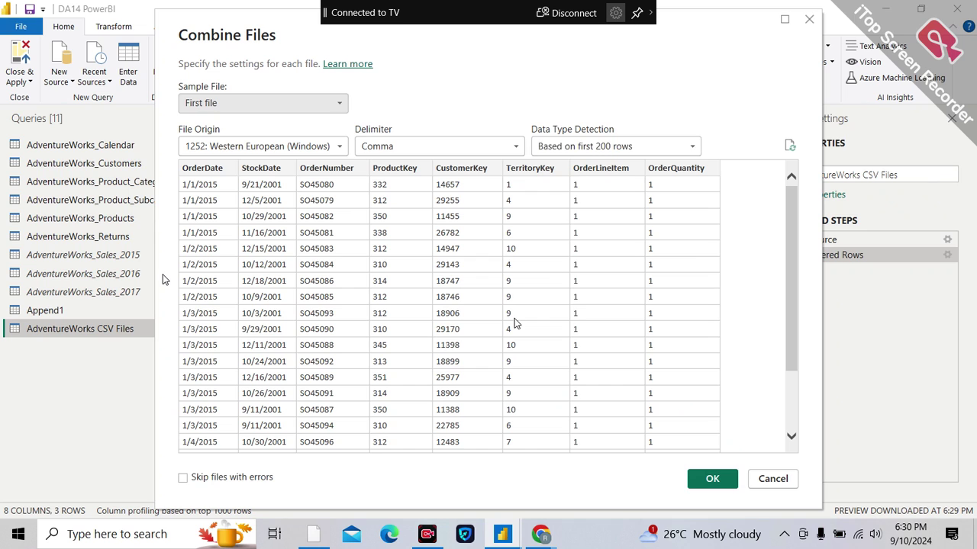
pyautogui.scroll(-5, 443, 309)
pyautogui.scroll(5, 443, 309)
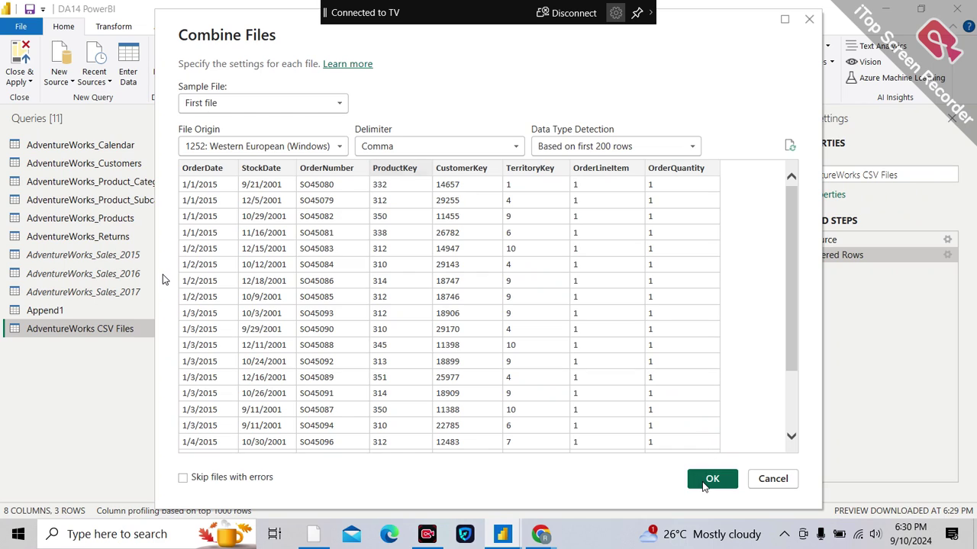
pyautogui.click(704, 481)
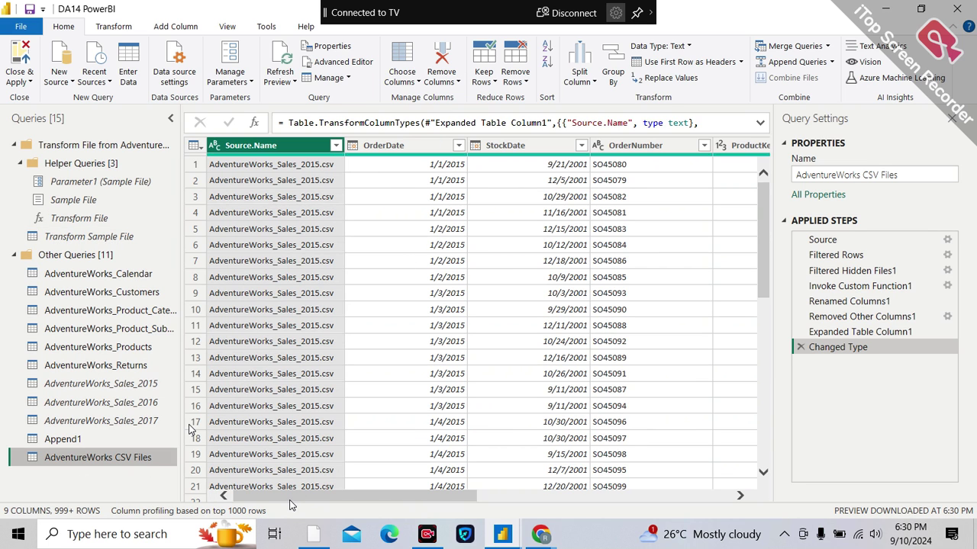
# Add a Year column extracted from OrderDate to the combined AdventureWorks CSV Files query
pyautogui.moveTo(290, 498); pyautogui.dragTo(216, 480)
pyautogui.click(417, 146)
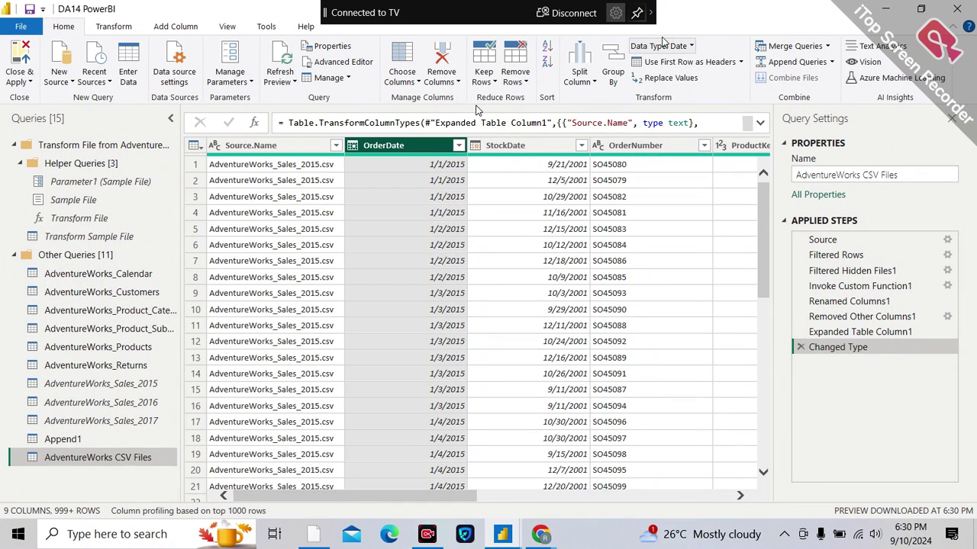
pyautogui.click(196, 29)
pyautogui.click(553, 82)
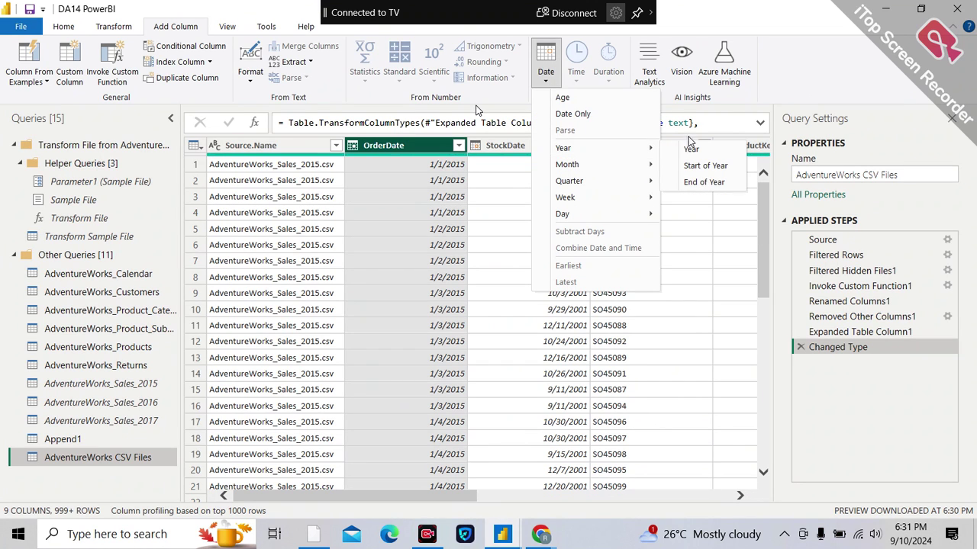
pyautogui.click(690, 153)
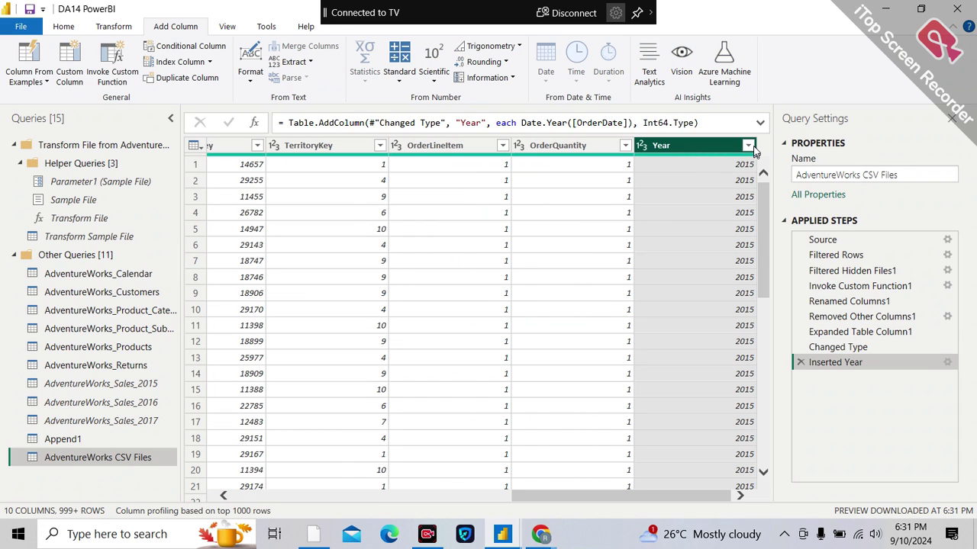
# Load the full list of Year filter values in the combined query, check the years and close the filter unchanged
pyautogui.click(749, 146)
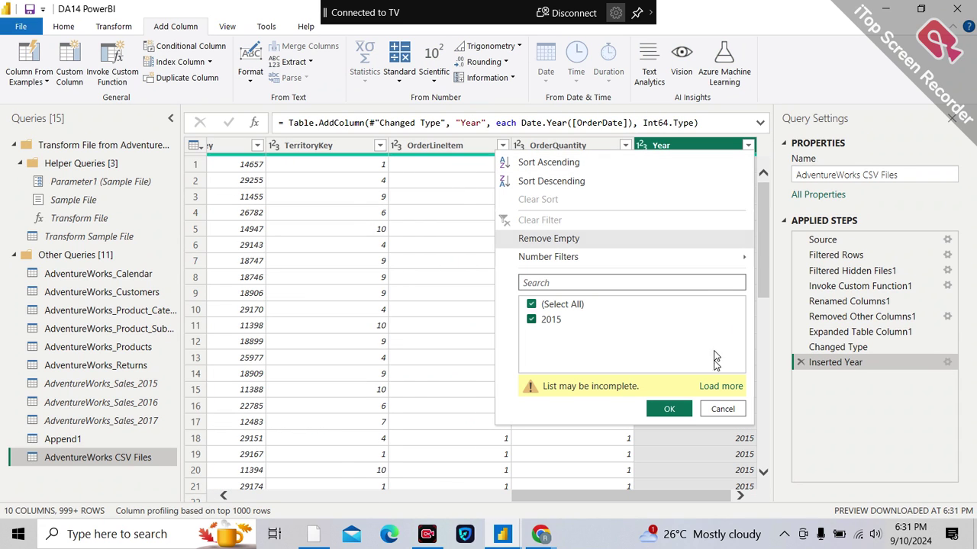
pyautogui.click(711, 387)
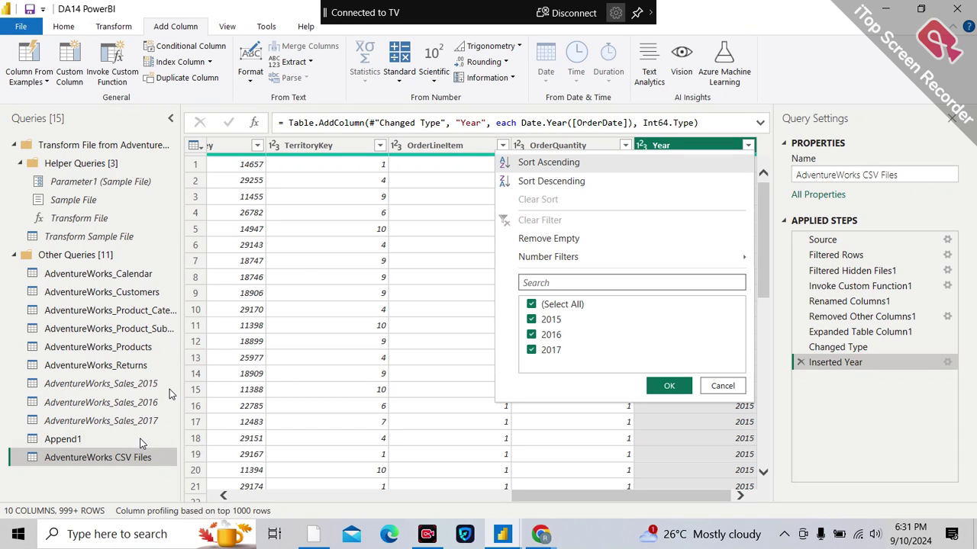
pyautogui.press('Escape')
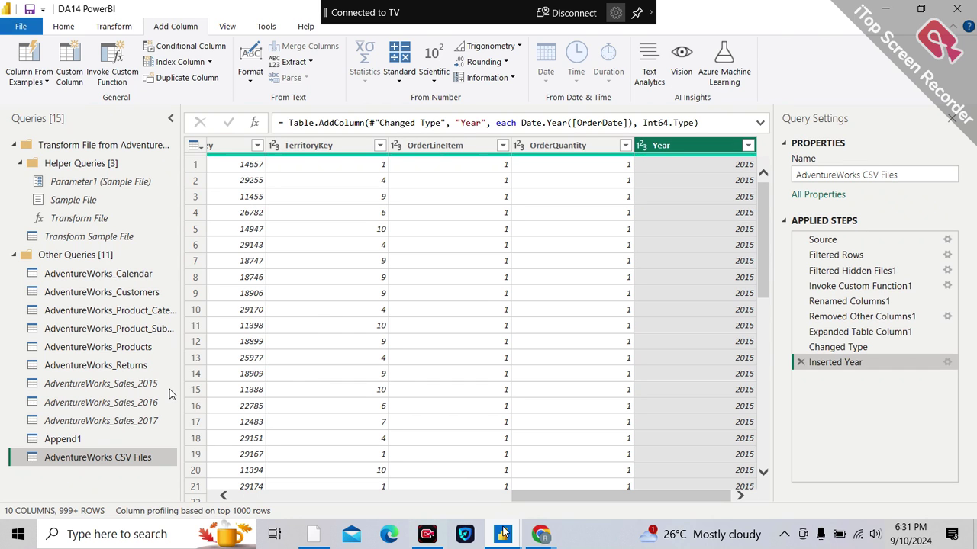
# Switch to File Explorer and move AdventureWorks_Sales_2018 from the Adventure Work folder into AdventureWorks CSV Files
pyautogui.click(312, 534)
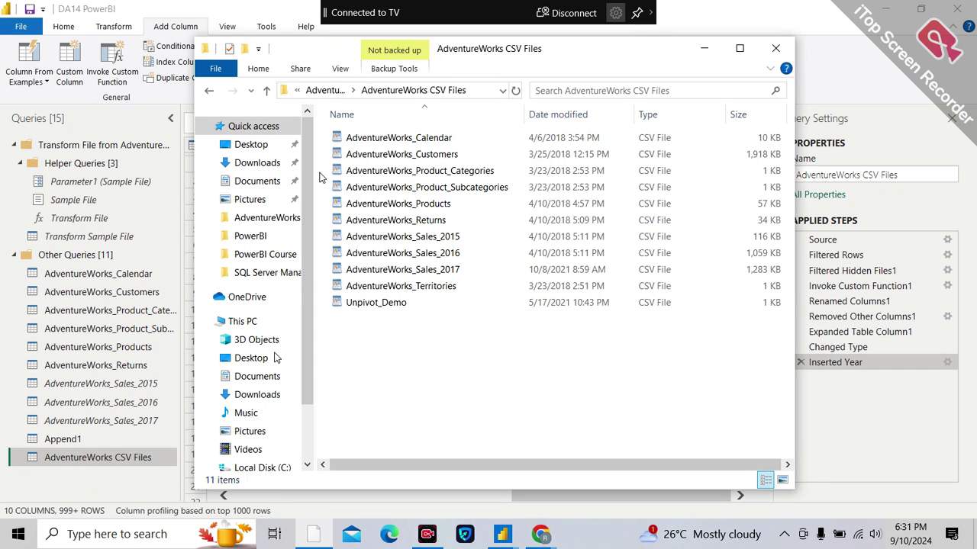
pyautogui.click(208, 90)
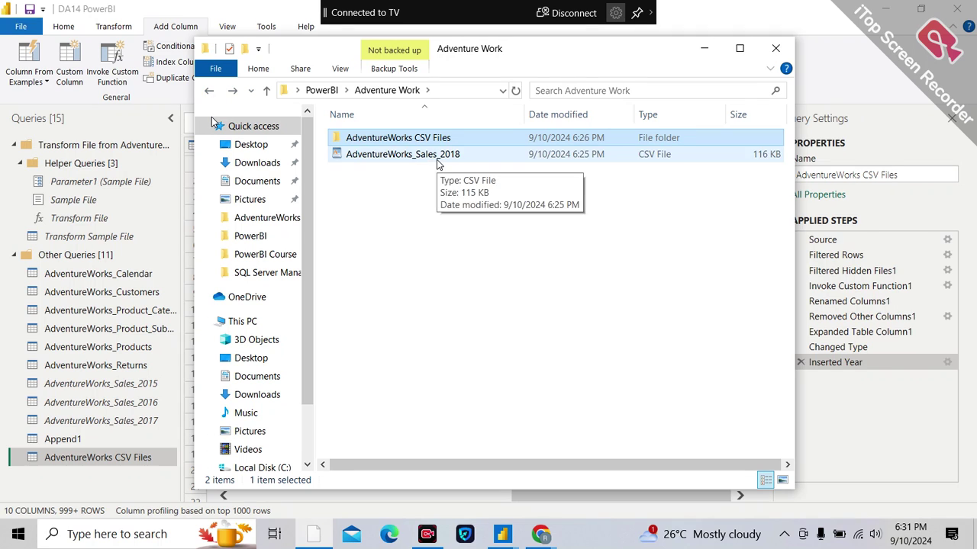
pyautogui.click(444, 155)
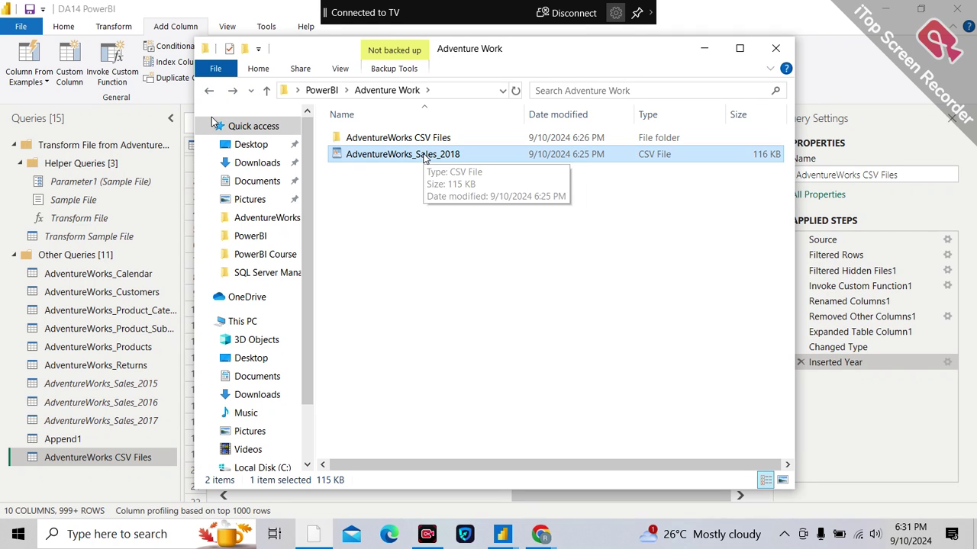
pyautogui.doubleClick(422, 139)
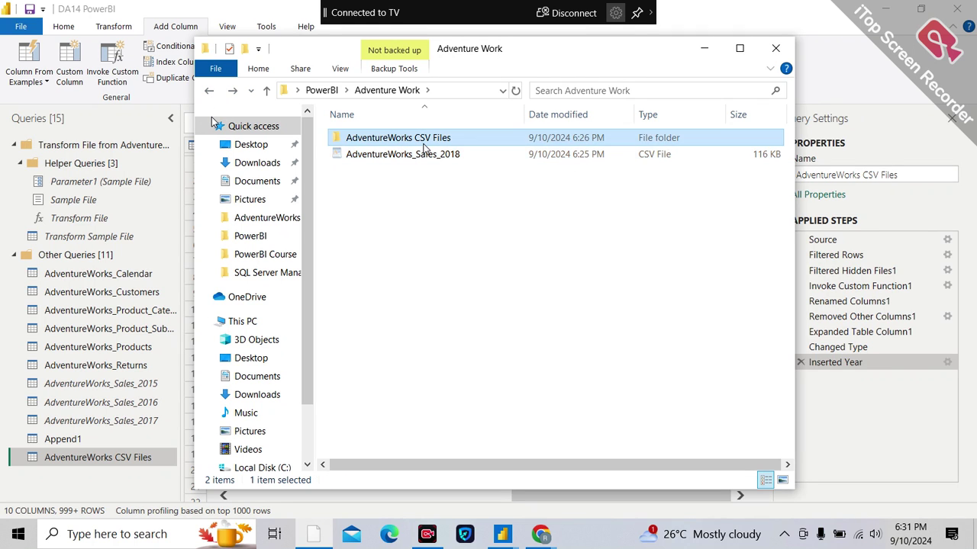
pyautogui.hotkey('ctrl', 'v')
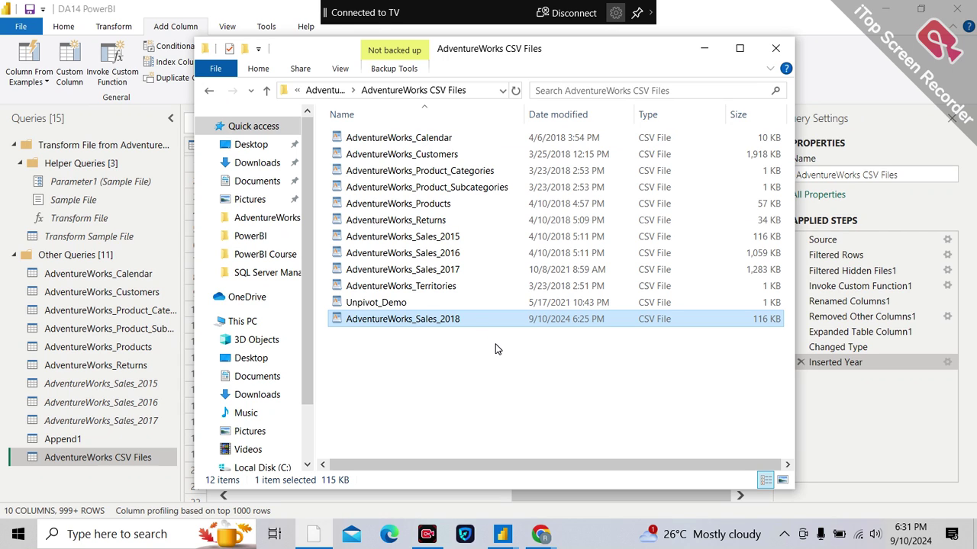
pyautogui.click(468, 350)
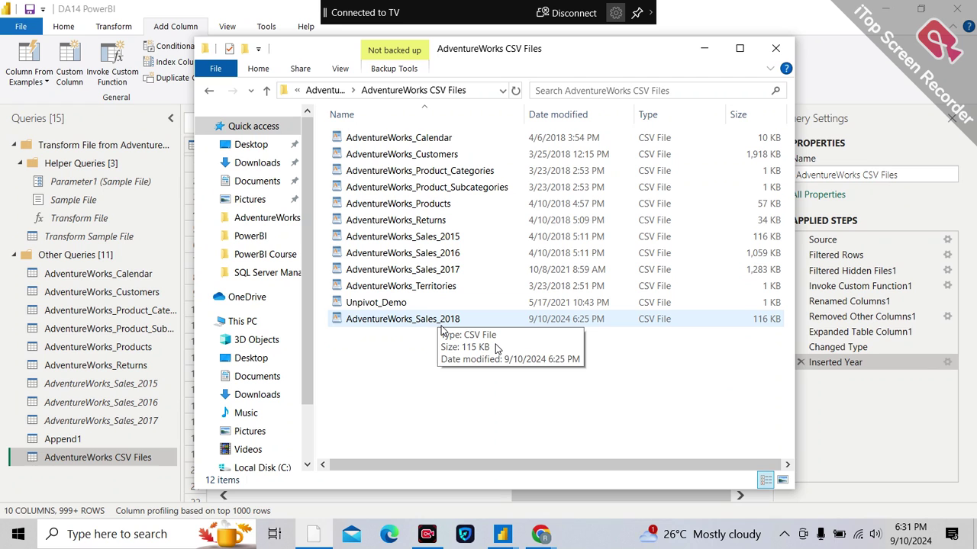
# Switch to the Power Query Editor and refresh the query previews to pick up the added 2018 sales file
pyautogui.moveTo(502, 534)
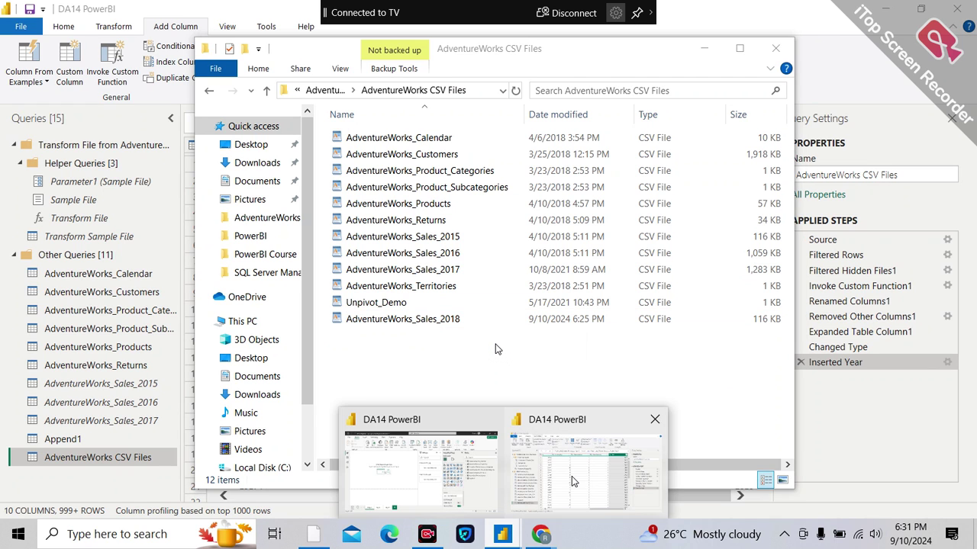
pyautogui.click(576, 479)
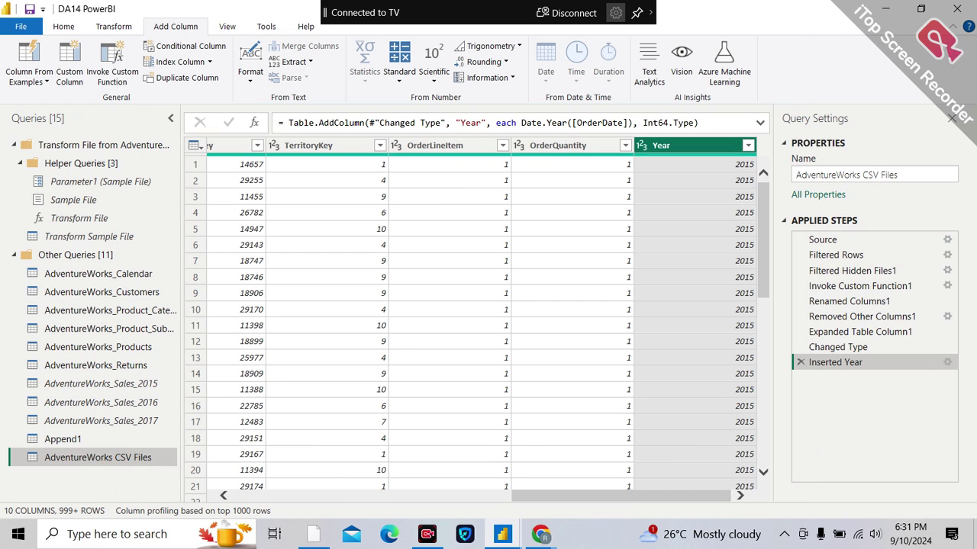
pyautogui.click(81, 27)
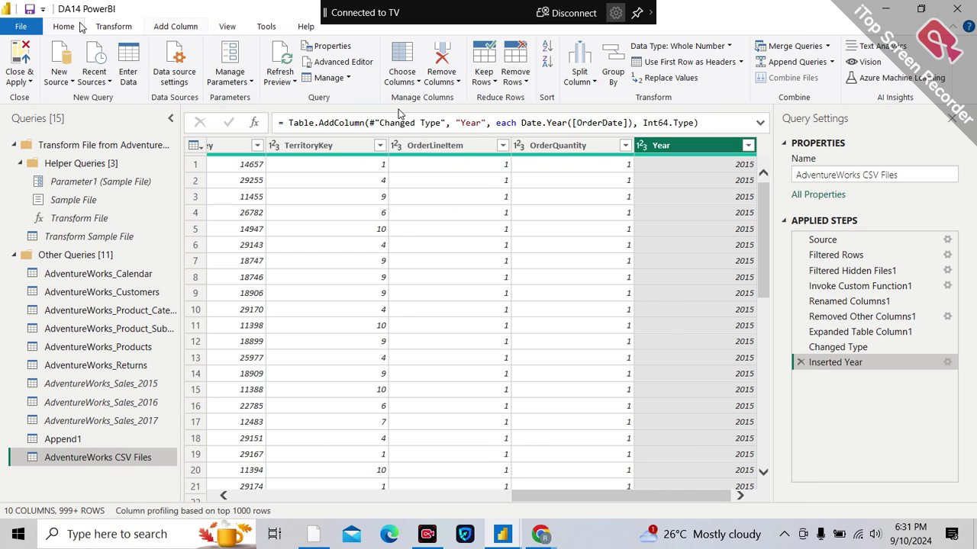
pyautogui.click(289, 82)
pyautogui.click(304, 114)
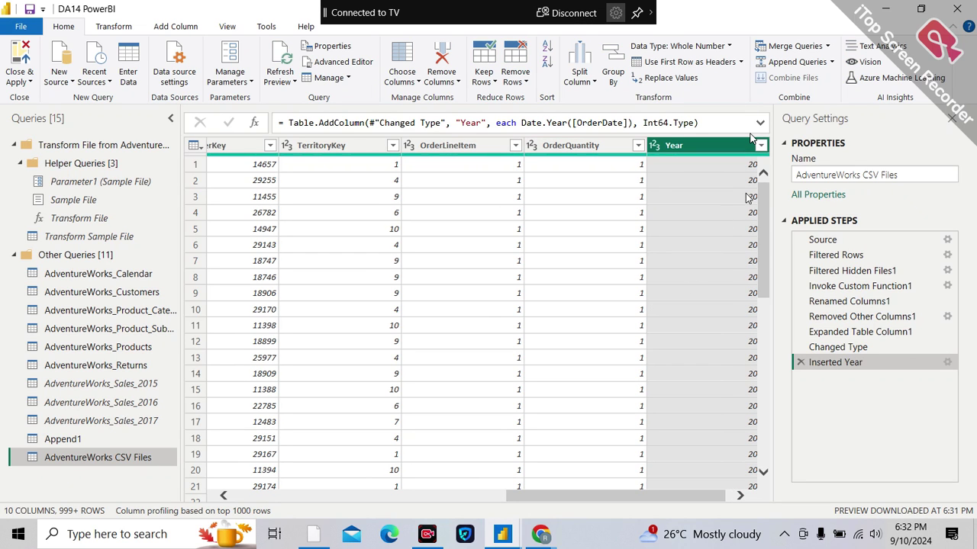
# Load the complete Year filter list in the refreshed AdventureWorks CSV Files query, check for 2018, and cancel the filter
pyautogui.click(740, 496)
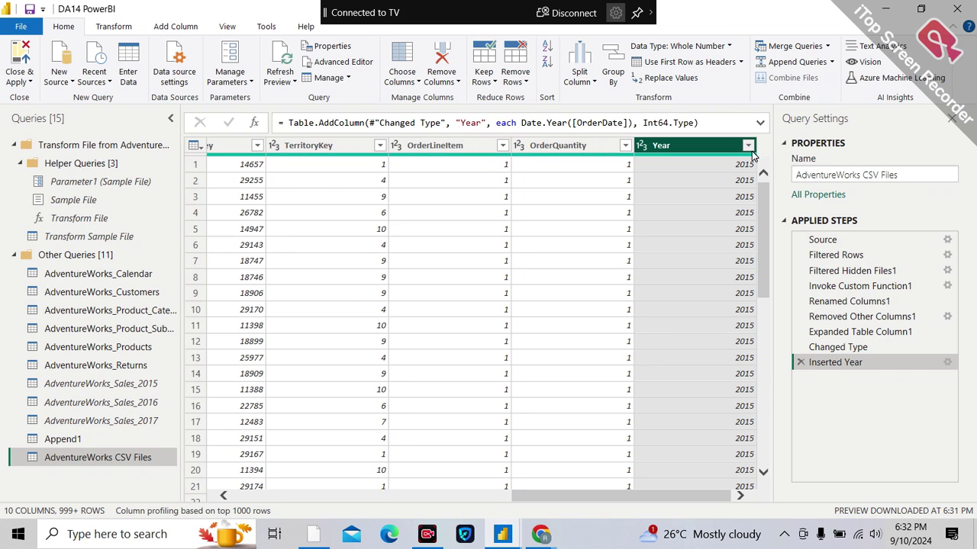
pyautogui.click(747, 146)
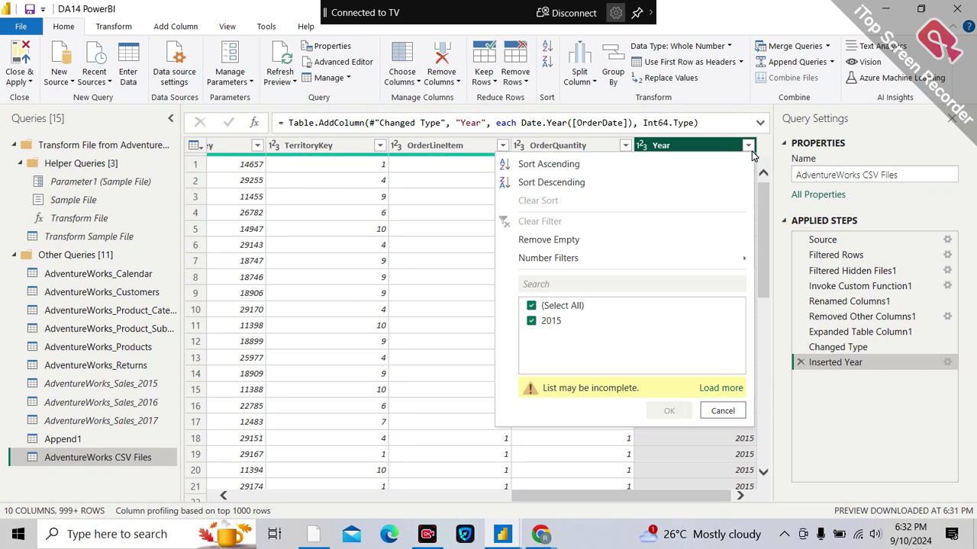
pyautogui.click(717, 389)
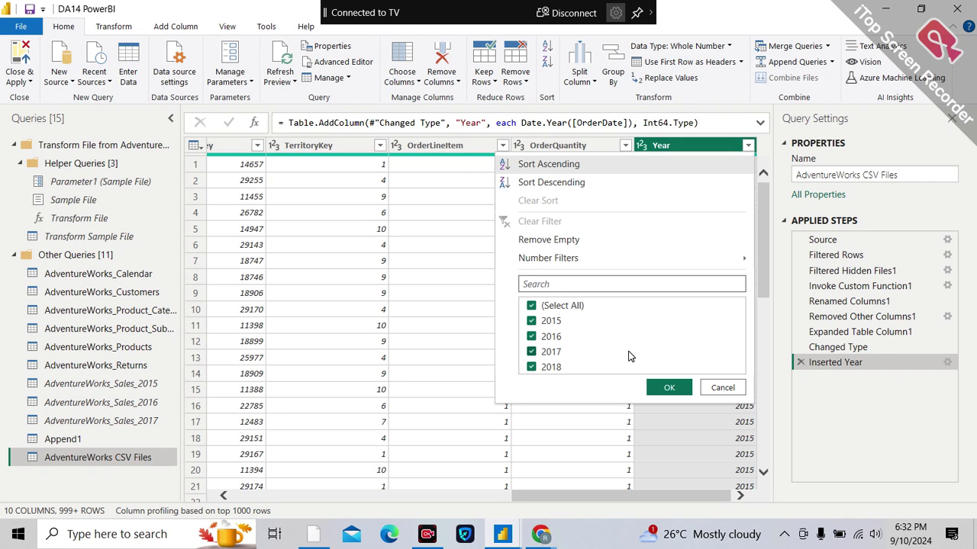
pyautogui.click(721, 388)
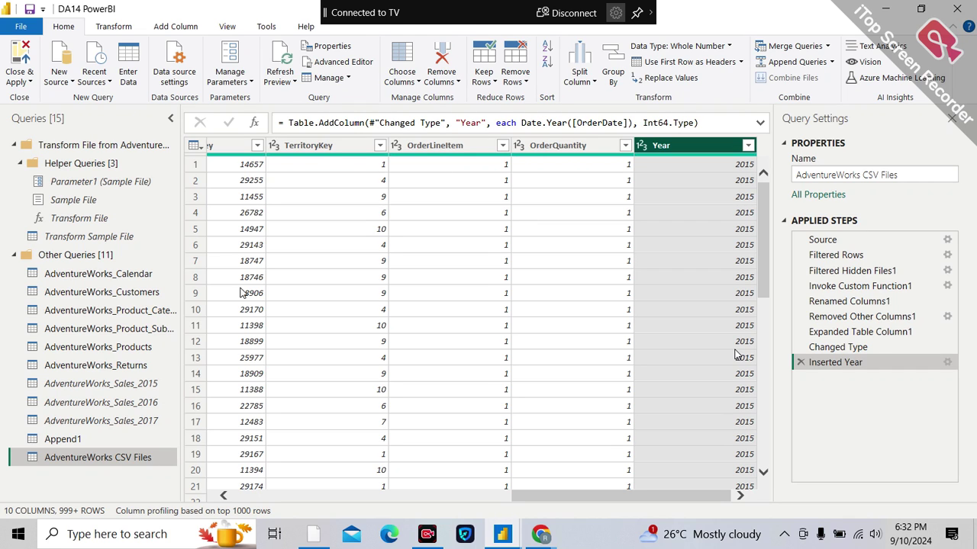
pyautogui.rightClick(72, 442)
pyautogui.click(20, 480)
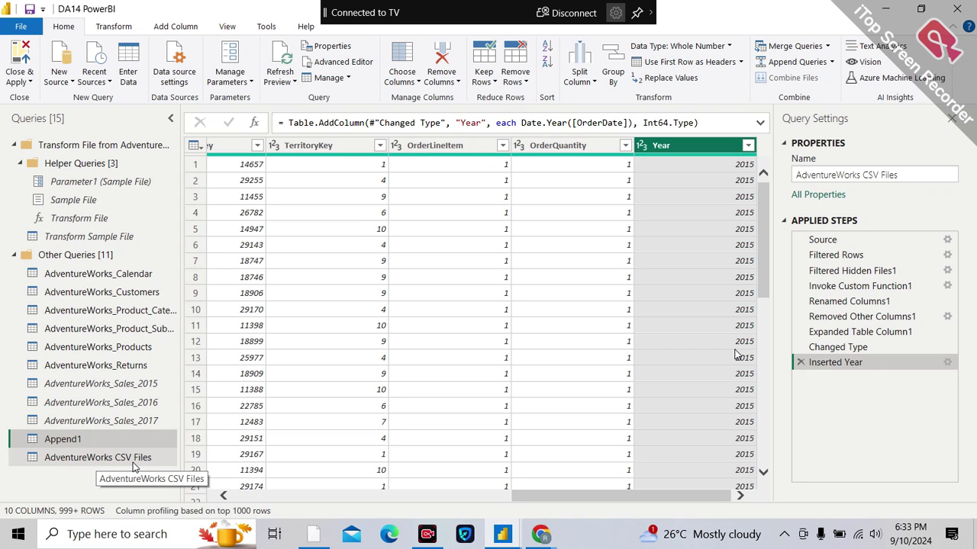
pyautogui.click(32, 82)
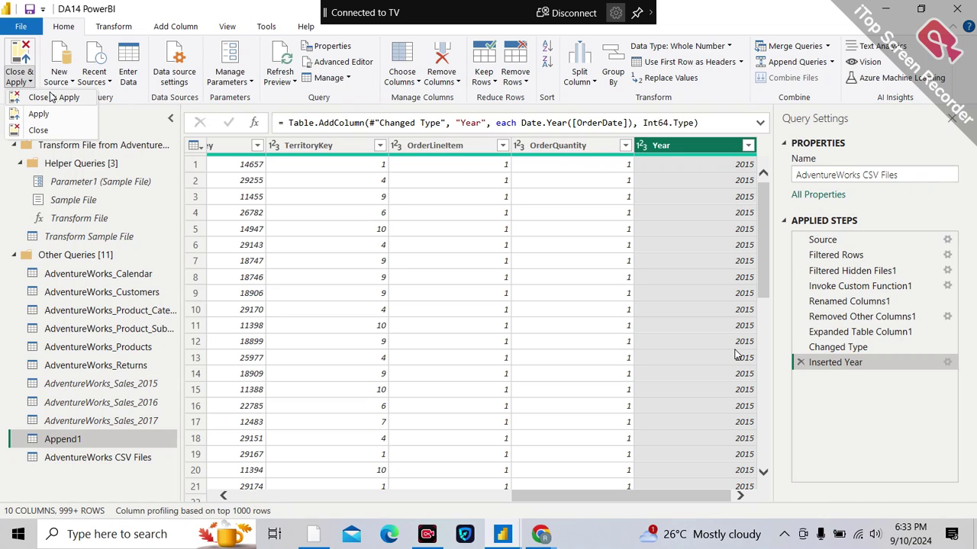
pyautogui.click(87, 490)
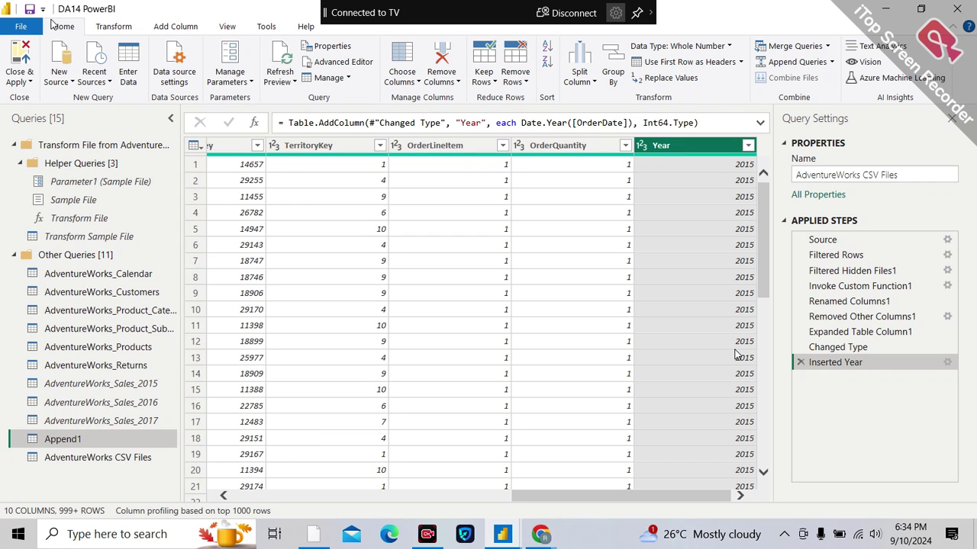
# Close the query editor while applying all query changes, return to the report window and save the DA14 PowerBI file
pyautogui.click(28, 88)
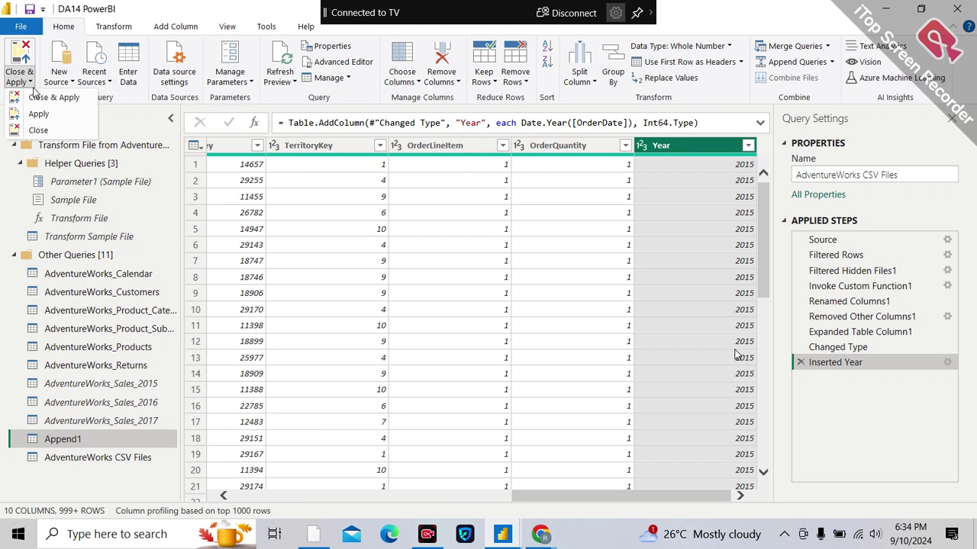
pyautogui.click(43, 97)
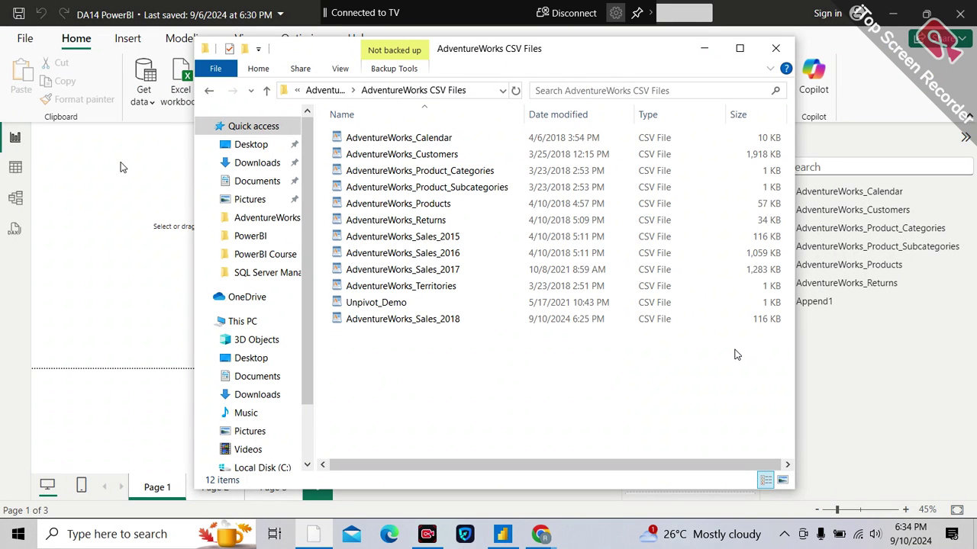
pyautogui.click(108, 162)
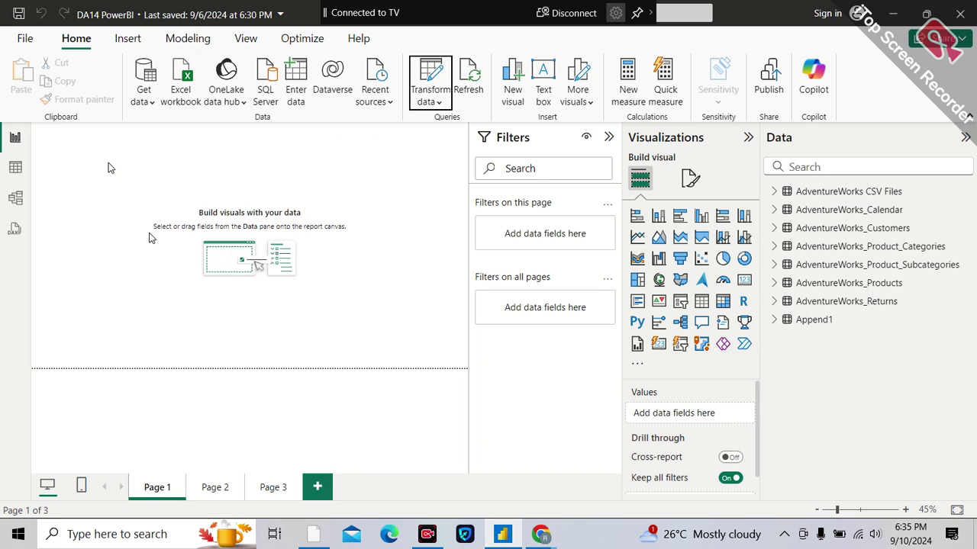
pyautogui.hotkey('ctrl', 's')
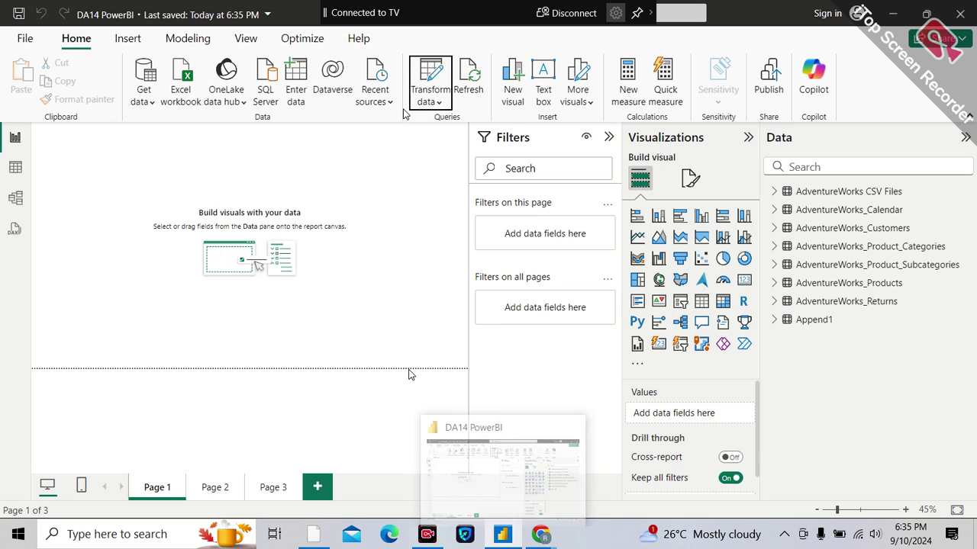
pyautogui.click(431, 101)
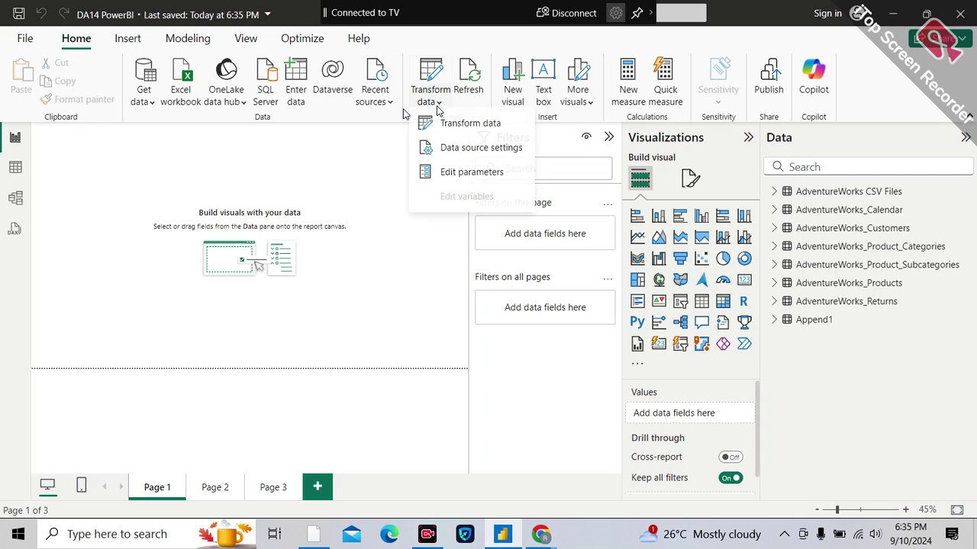
pyautogui.click(374, 281)
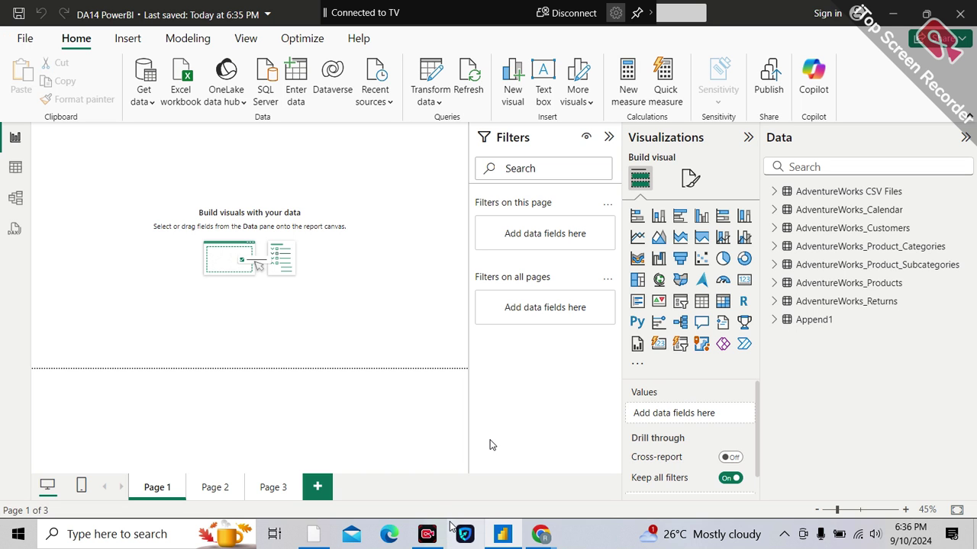
pyautogui.moveTo(428, 534)
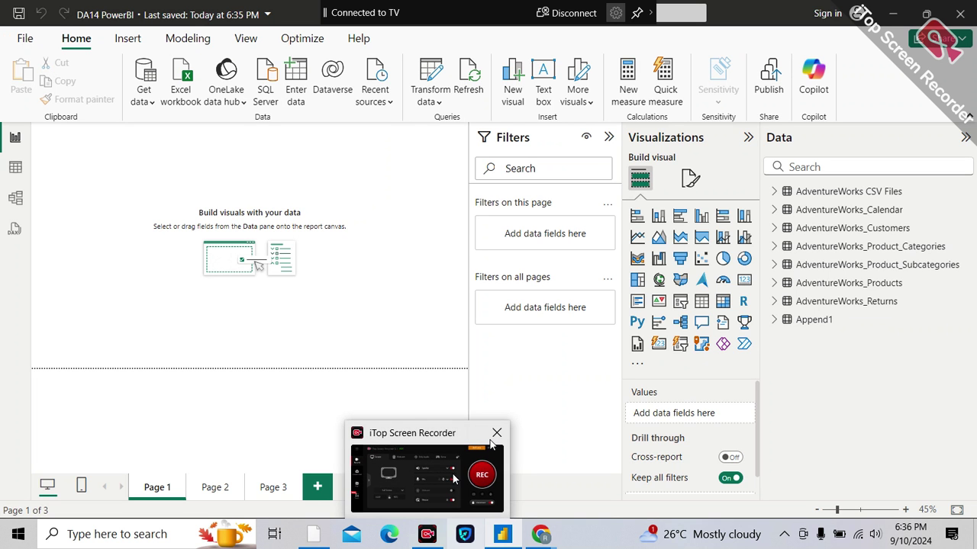